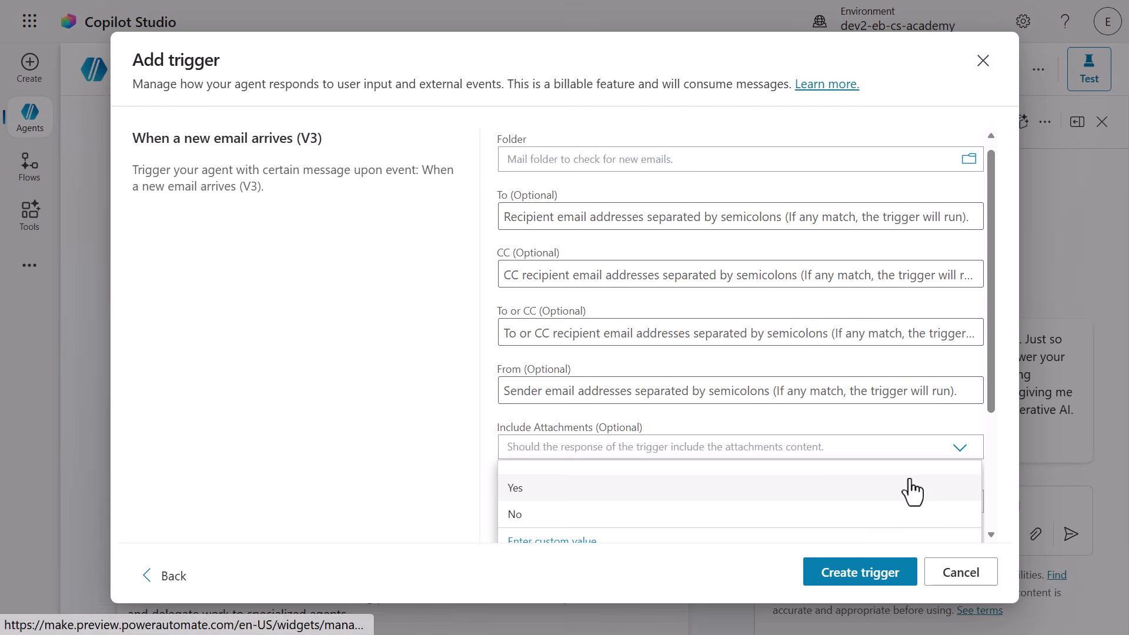
Create the new-email trigger with Include Attachments set to Yes, subject filter "Application" and Only with Attachments set to Yes.
{"action": "left_click", "coordinate": [912, 491]}
{"action": "left_click", "coordinate": [916, 501]}
{"action": "type", "text": "Application"}
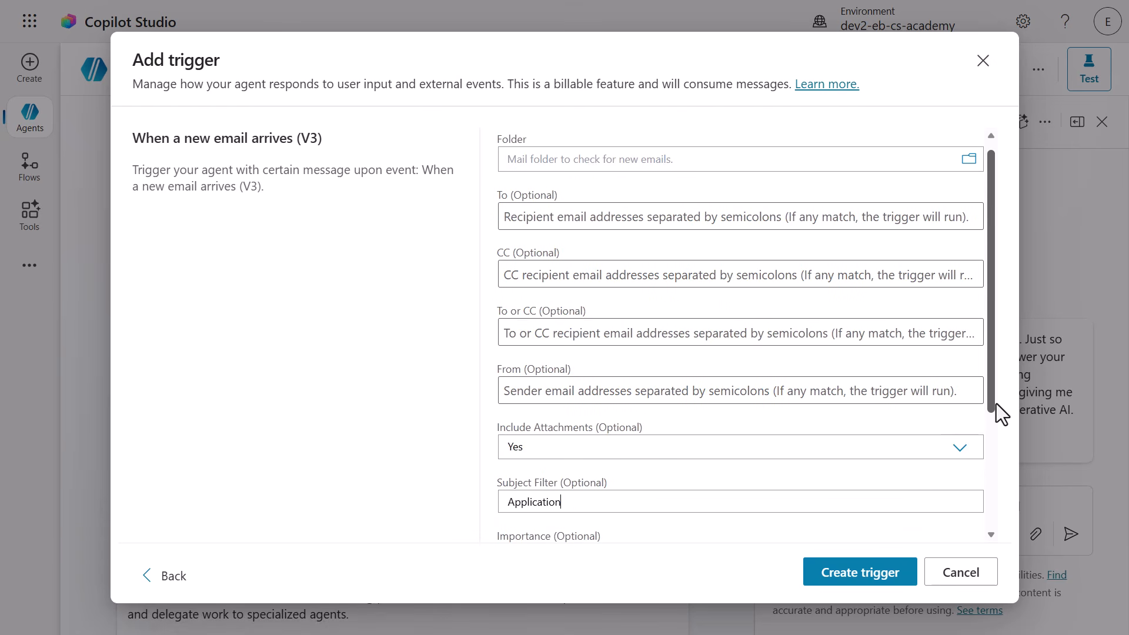
{"action": "left_click_drag", "start_coordinate": [996, 403], "coordinate": [1004, 521]}
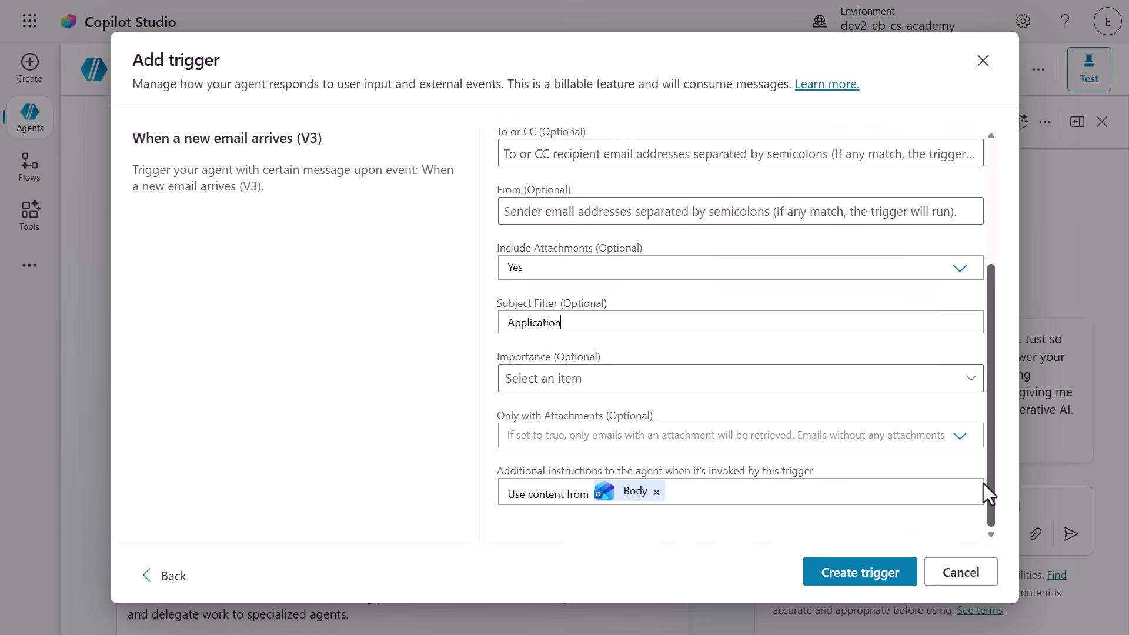
{"action": "left_click", "coordinate": [955, 438]}
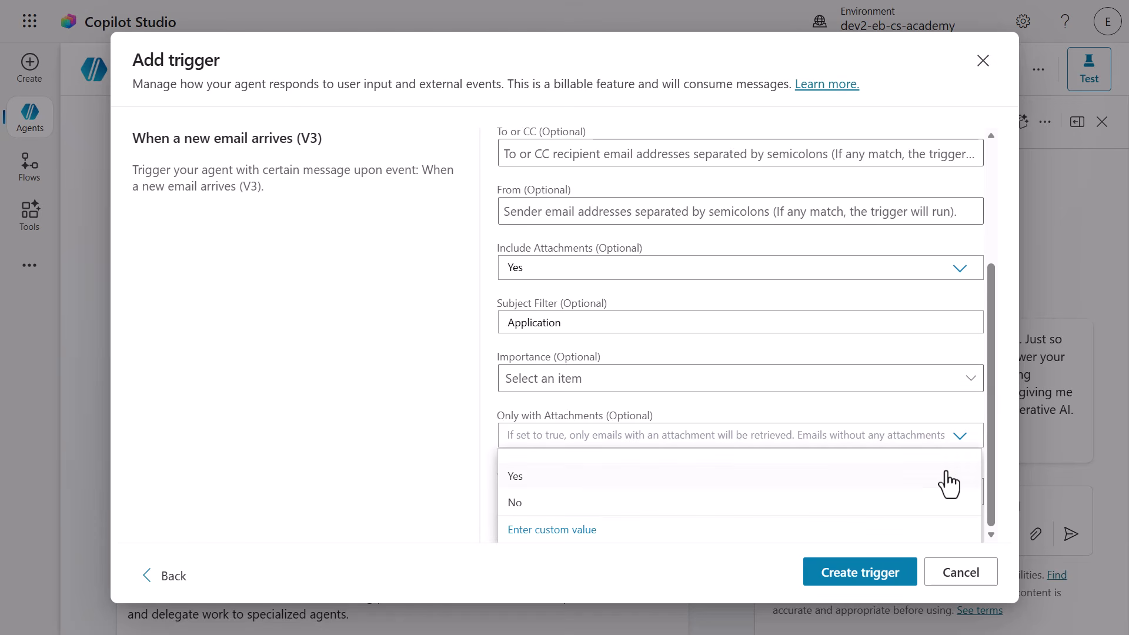
{"action": "left_click", "coordinate": [948, 482]}
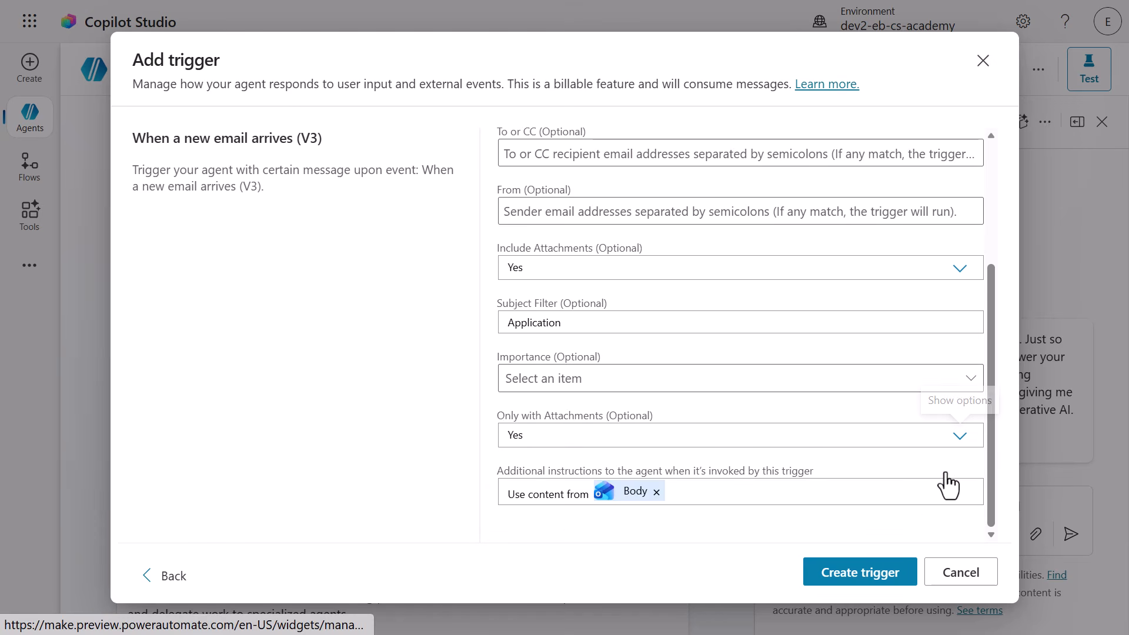
{"action": "left_click", "coordinate": [896, 596]}
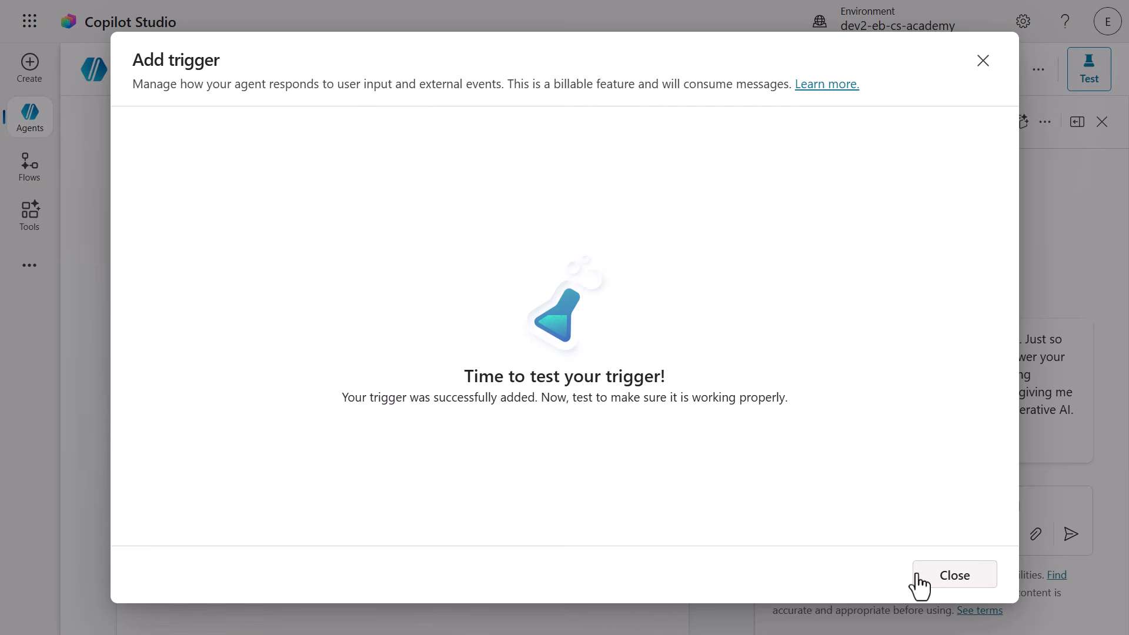
{"action": "left_click", "coordinate": [919, 576]}
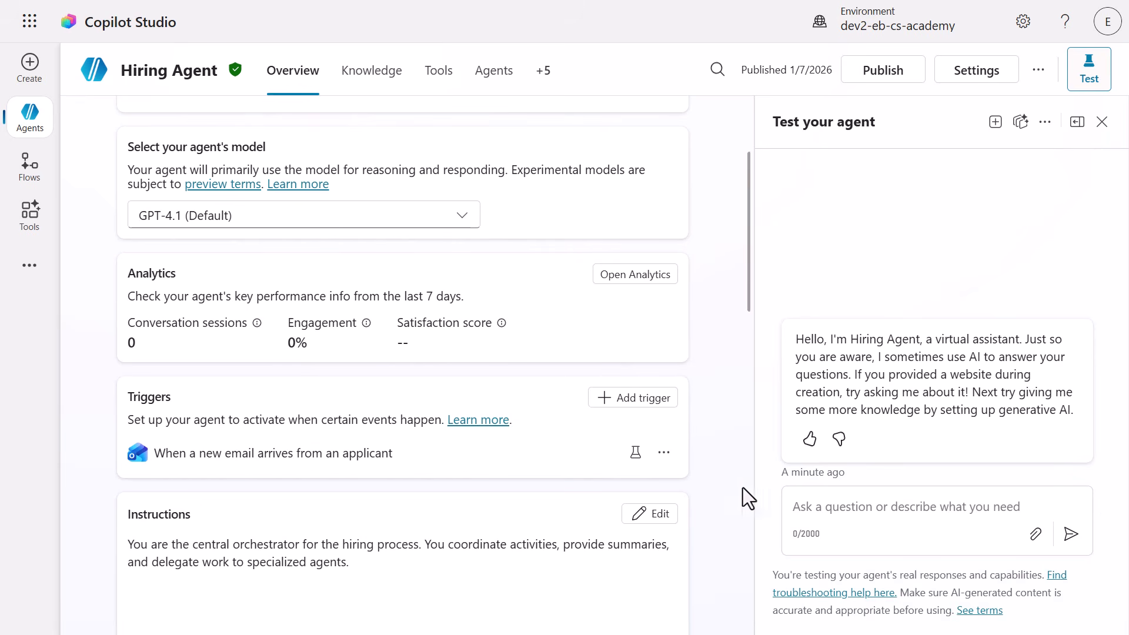
{"action": "left_click", "coordinate": [664, 454]}
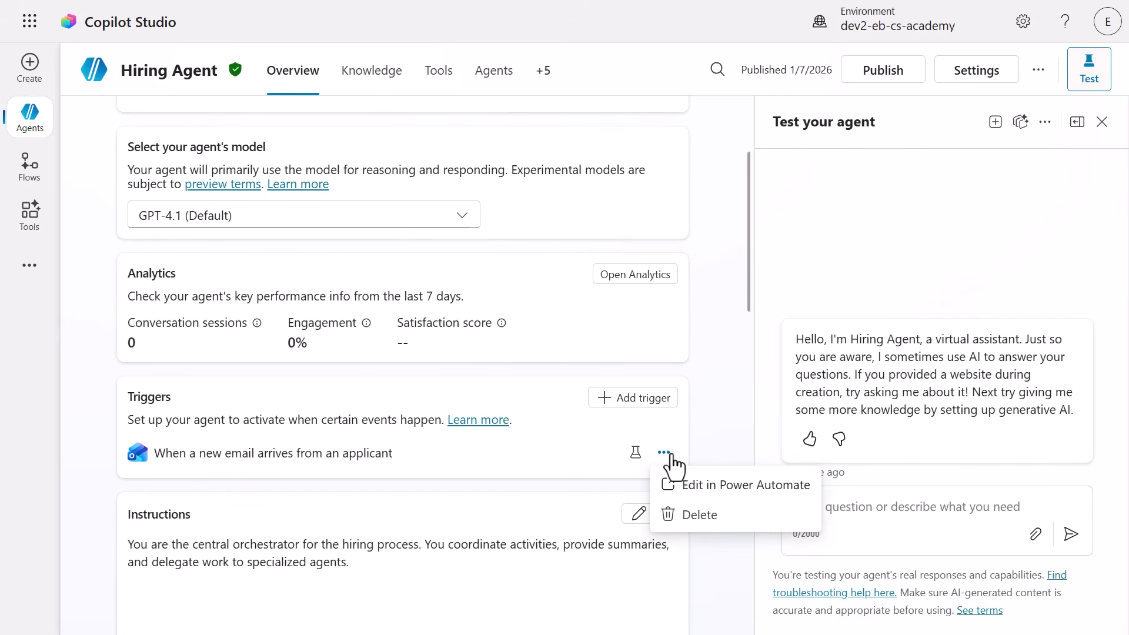
{"action": "left_click", "coordinate": [691, 497]}
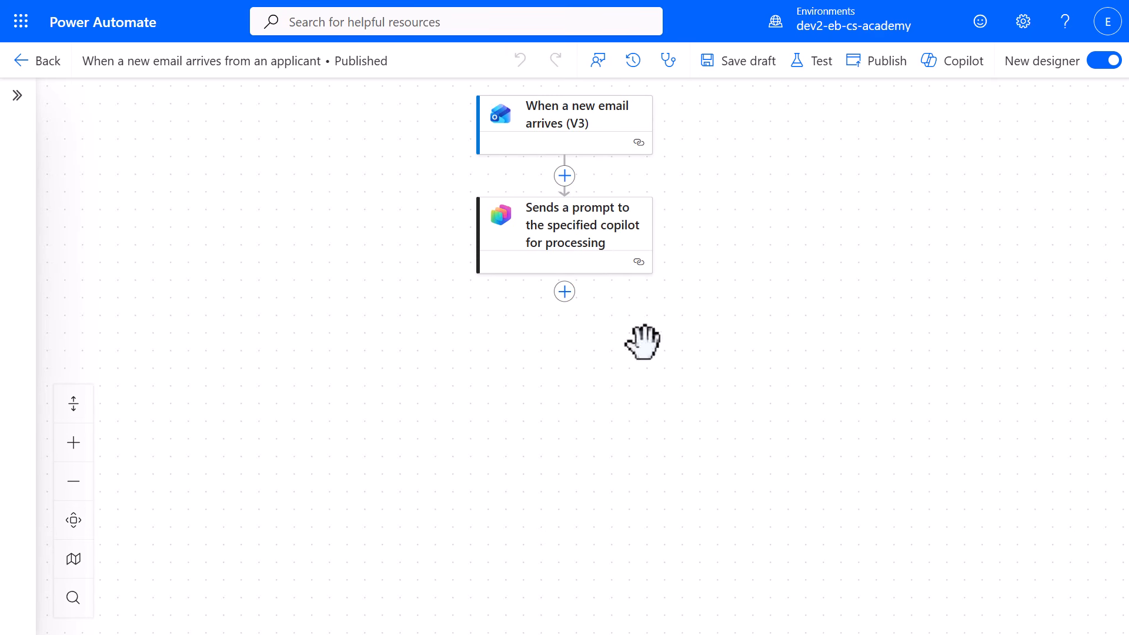
{"action": "left_click", "coordinate": [580, 143]}
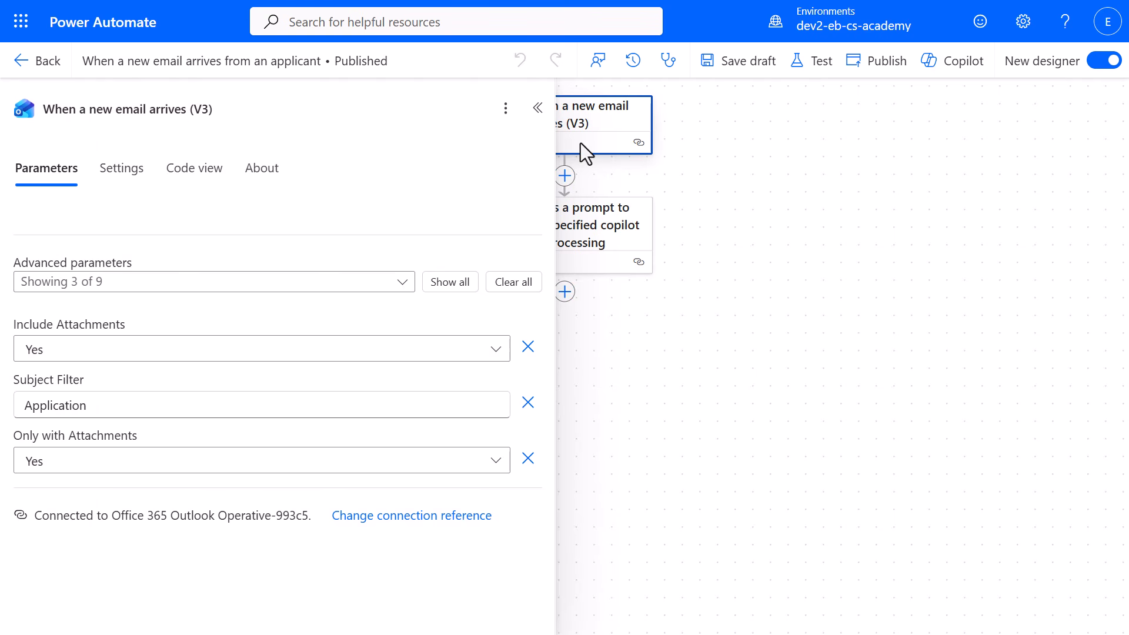
{"action": "left_click", "coordinate": [123, 176]}
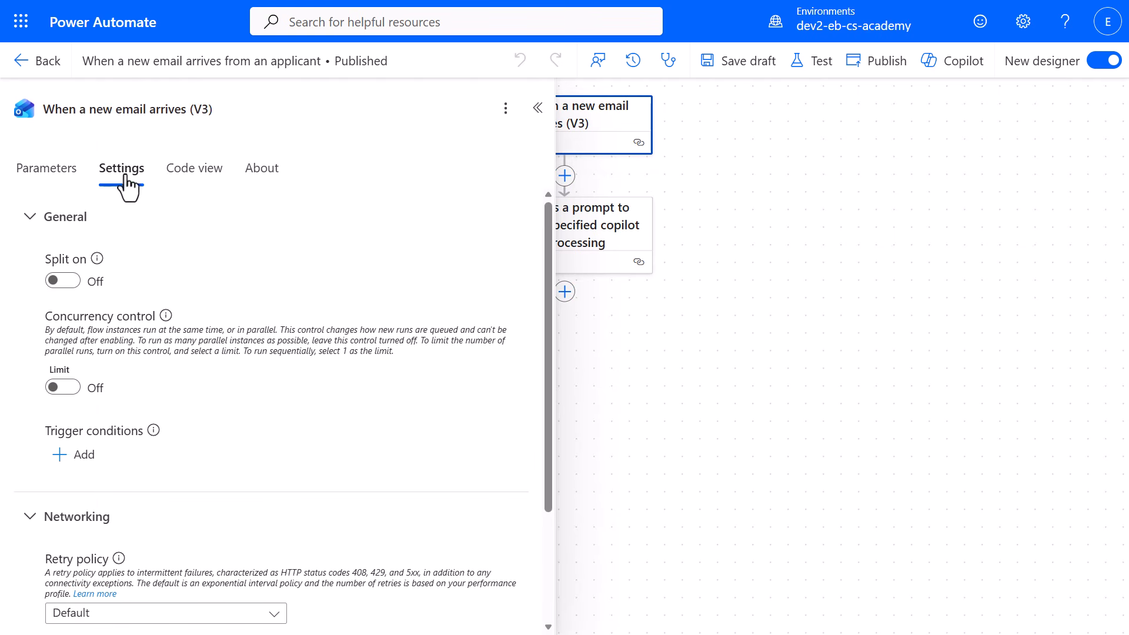
{"action": "left_click", "coordinate": [70, 281]}
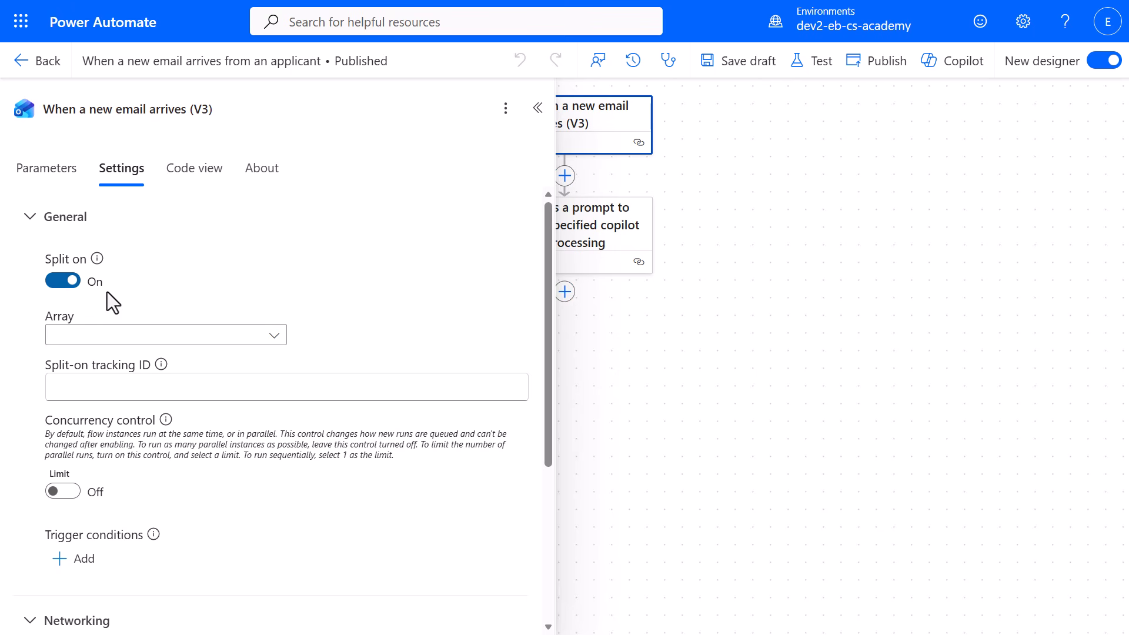
{"action": "left_click", "coordinate": [276, 347]}
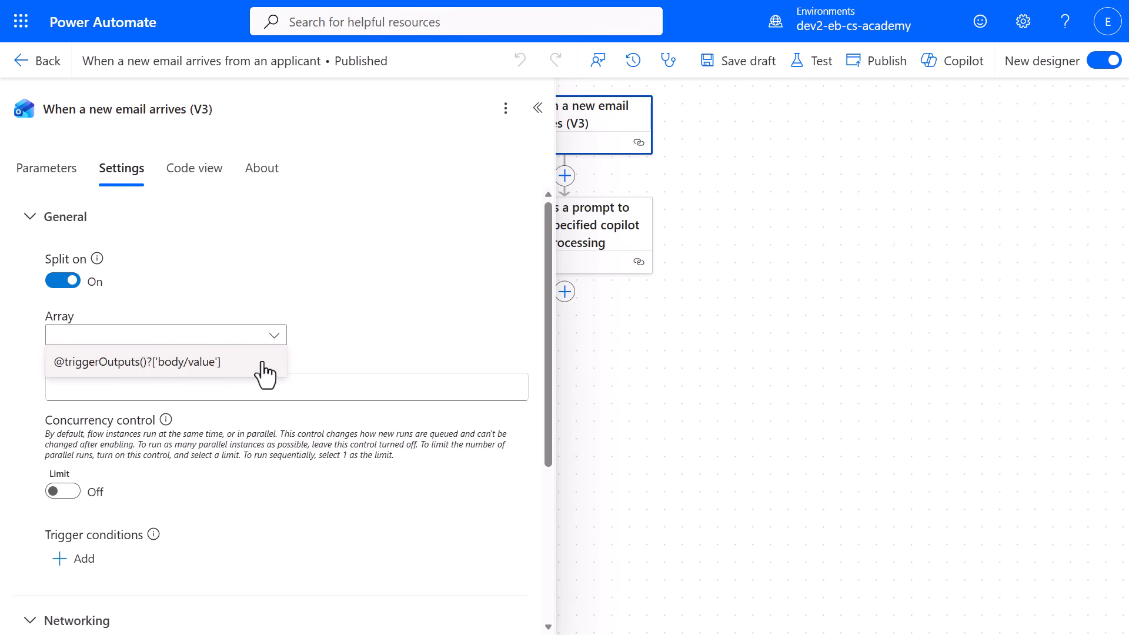
{"action": "left_click", "coordinate": [264, 365]}
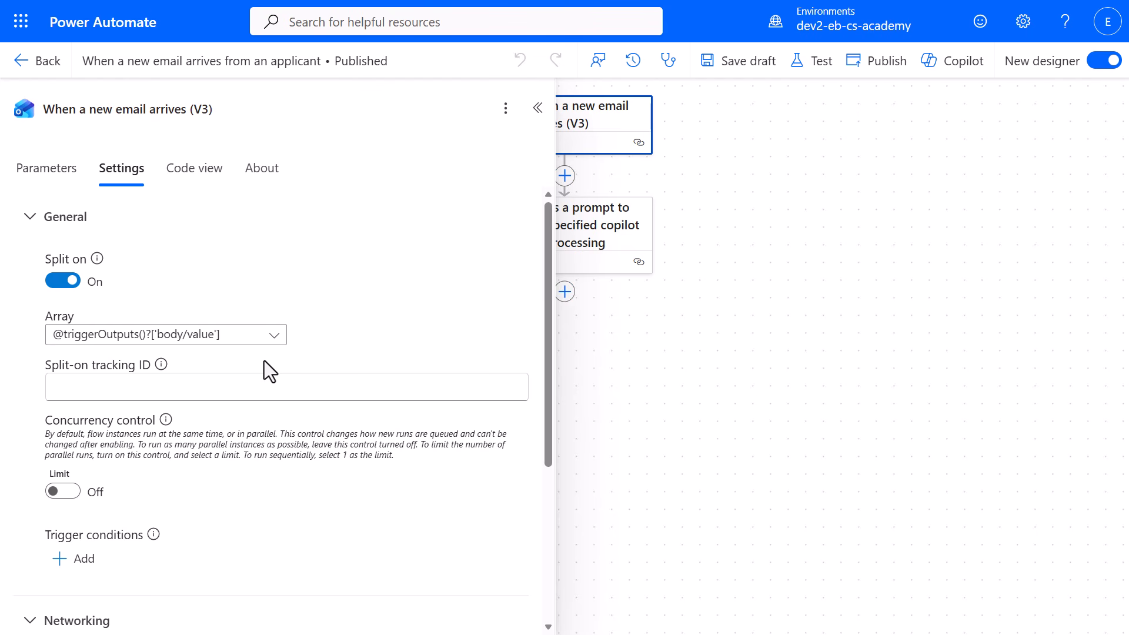
{"action": "left_click", "coordinate": [537, 109]}
Insert a Condition control between the email trigger and the action that sends a prompt to the copilot.
{"action": "left_click", "coordinate": [564, 175]}
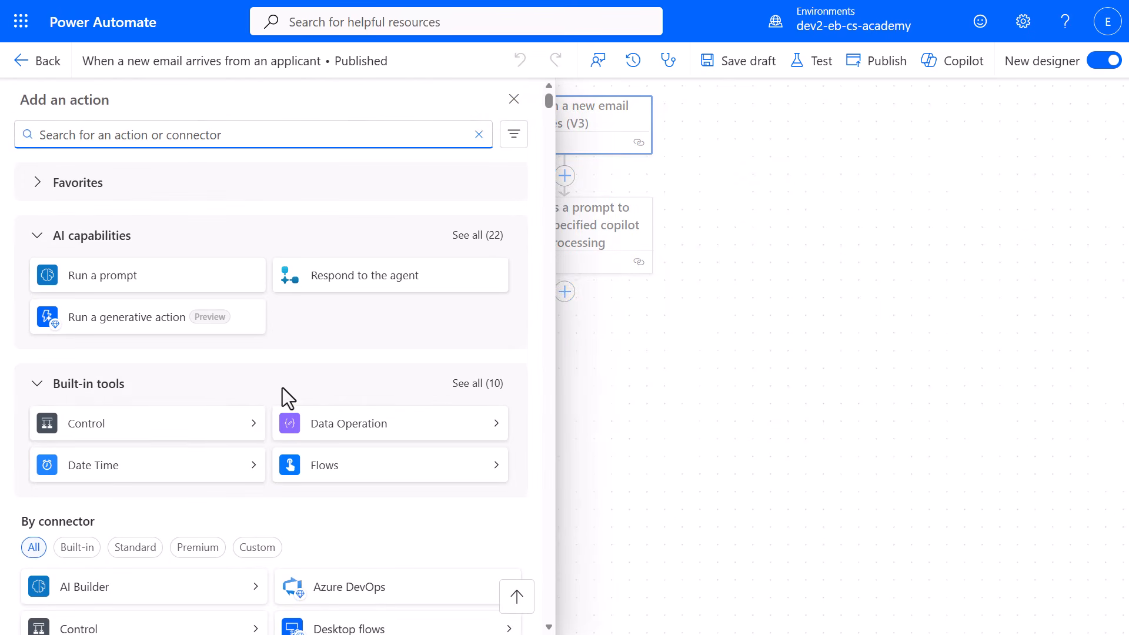
{"action": "left_click", "coordinate": [247, 441]}
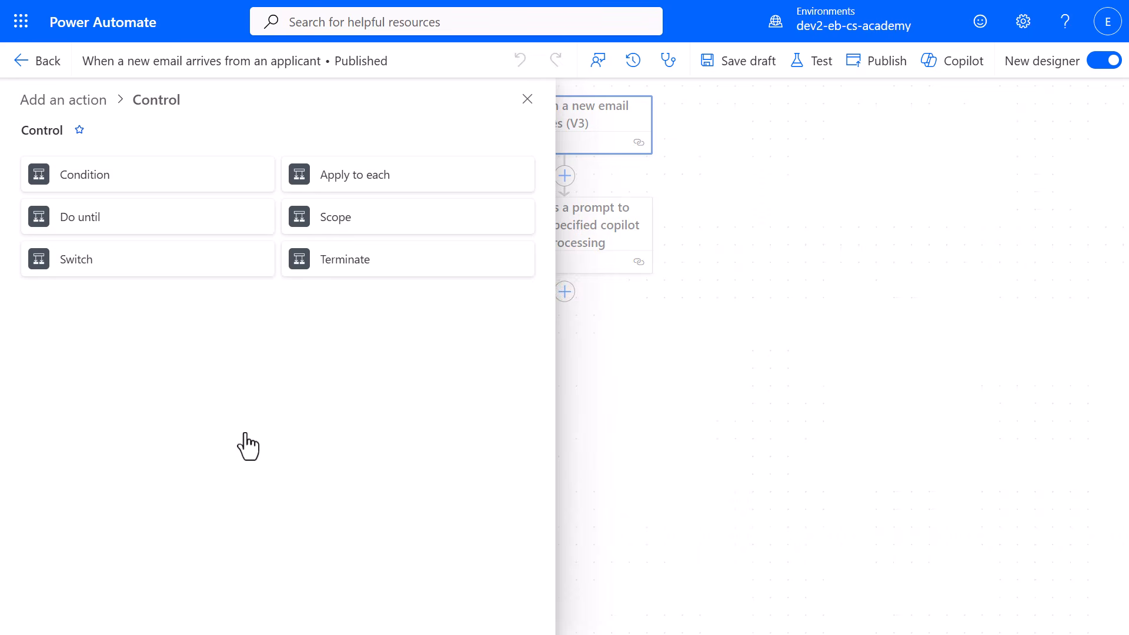
{"action": "left_click", "coordinate": [181, 188]}
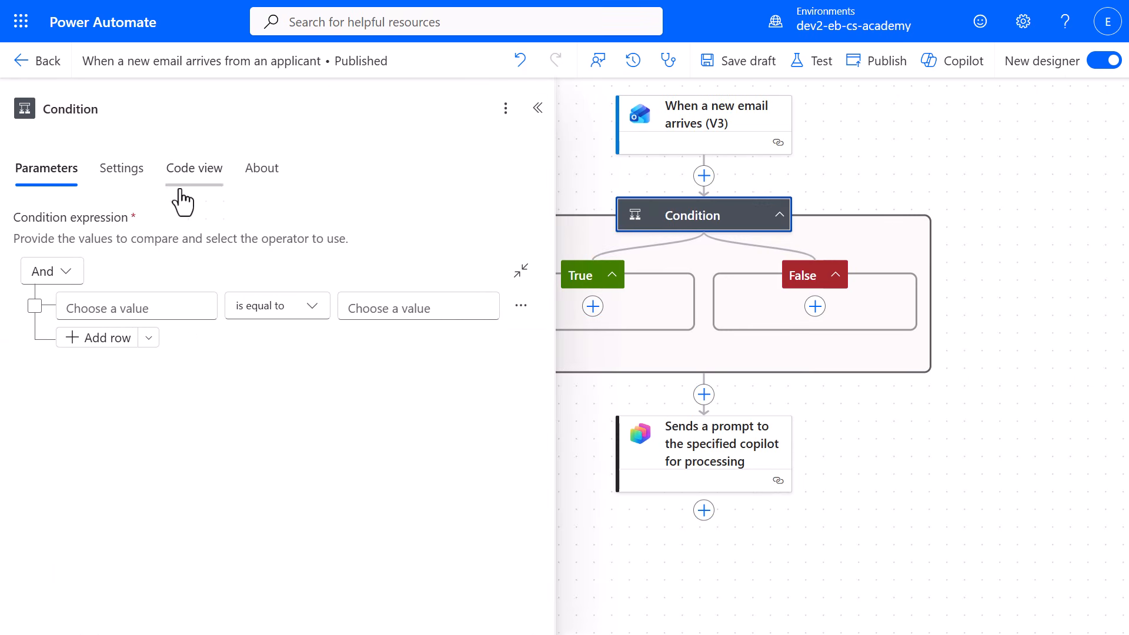
Set the condition's first value to the Attachments Content-Type dynamic content from the email trigger.
{"action": "left_click", "coordinate": [173, 305]}
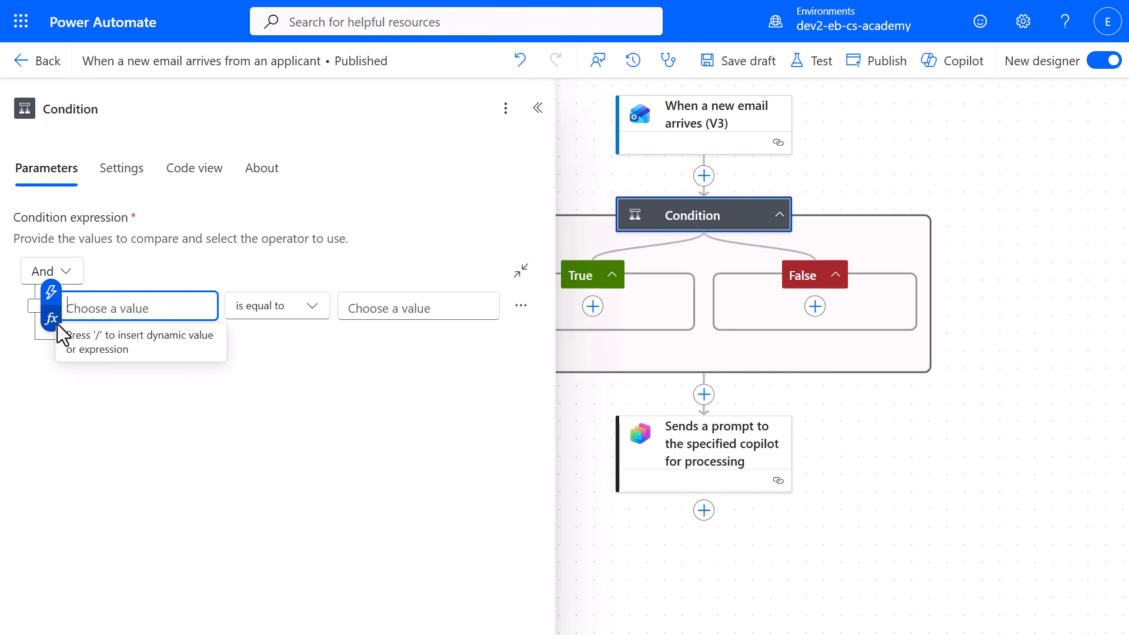
{"action": "left_click", "coordinate": [58, 324]}
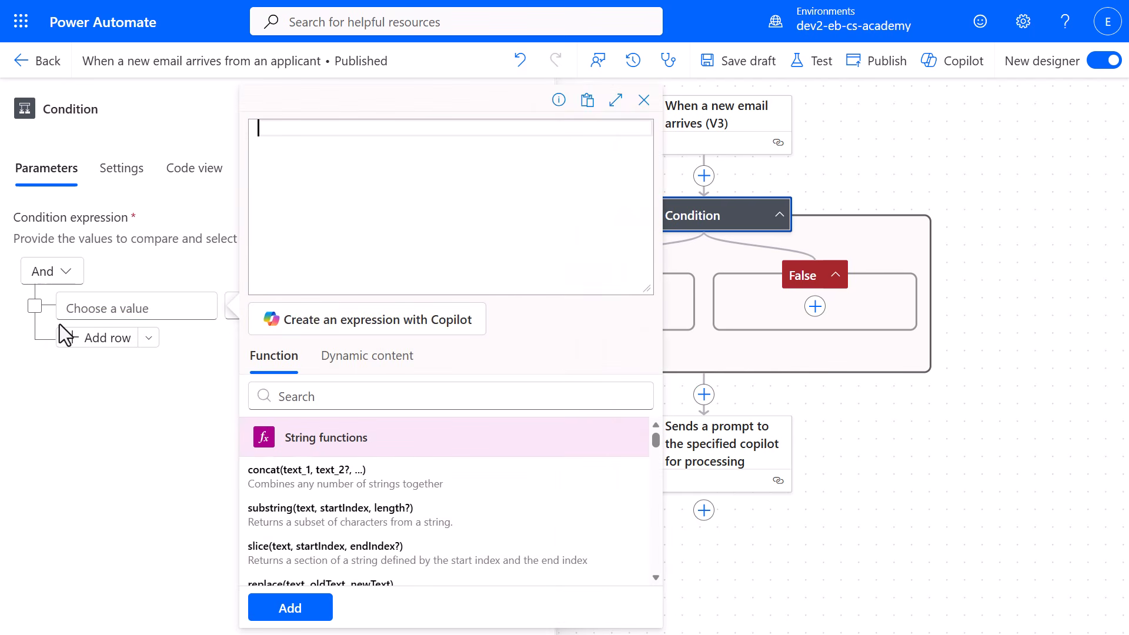
{"action": "left_click", "coordinate": [405, 365]}
{"action": "left_click", "coordinate": [509, 396]}
{"action": "type", "text": "content type"}
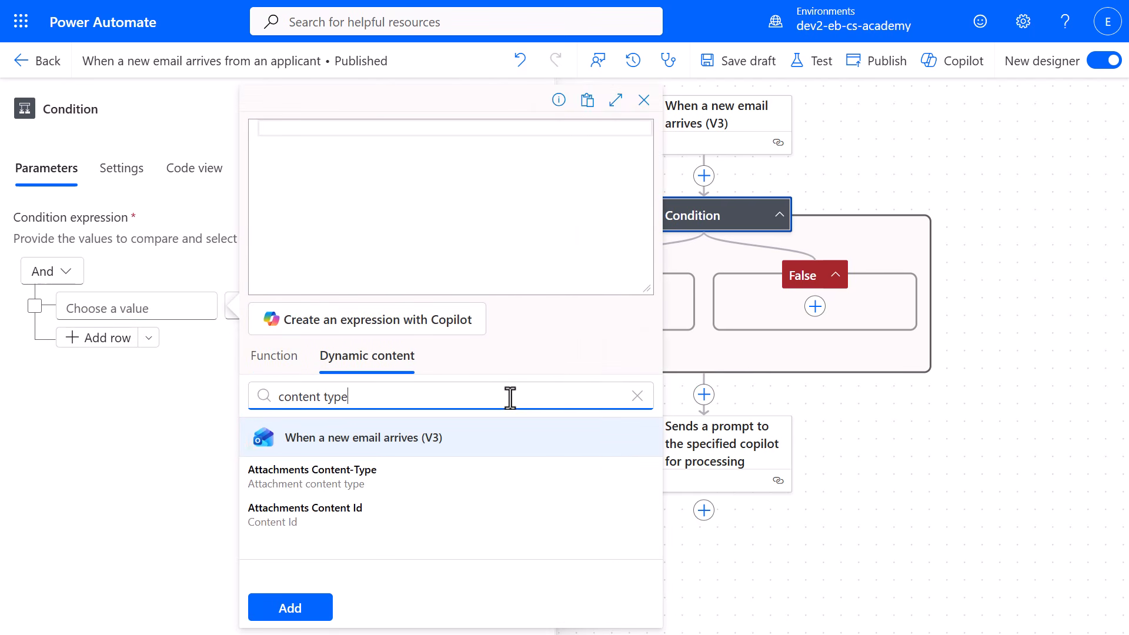
{"action": "left_click", "coordinate": [447, 485]}
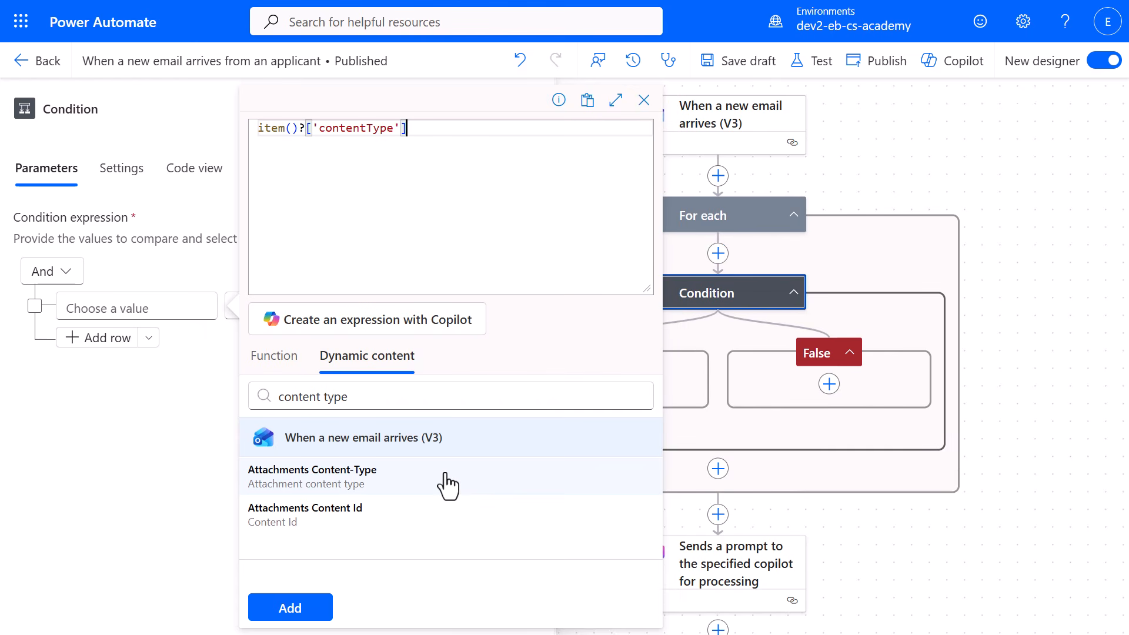
{"action": "left_click", "coordinate": [323, 617]}
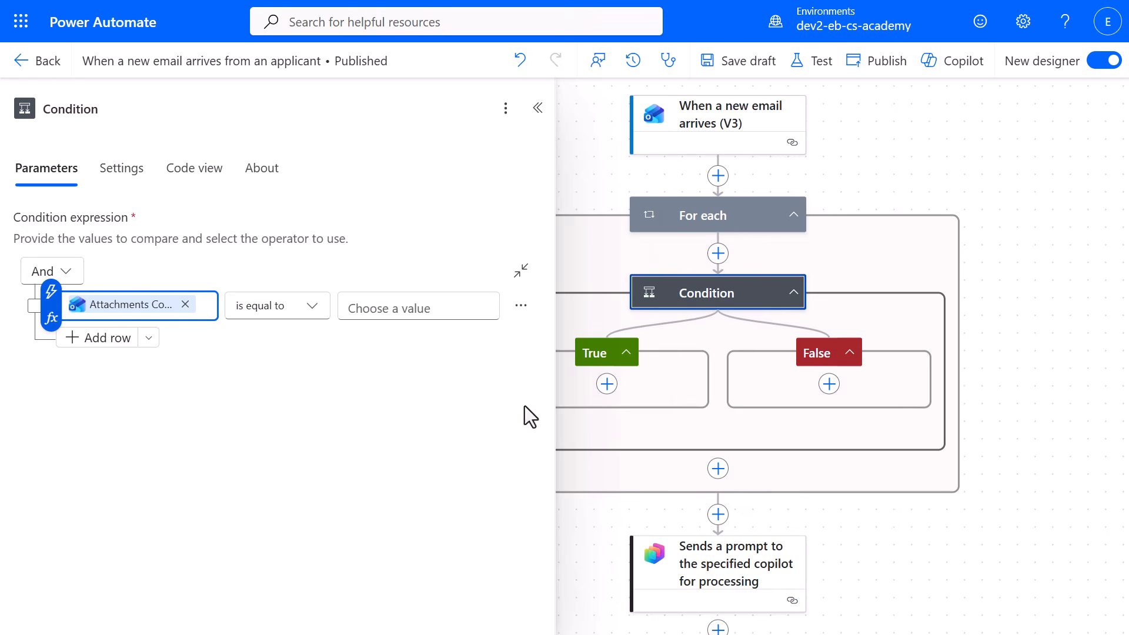
Check the input of the For each loop, and set the condition's comparison value to application/pdf.
{"action": "left_click", "coordinate": [664, 216]}
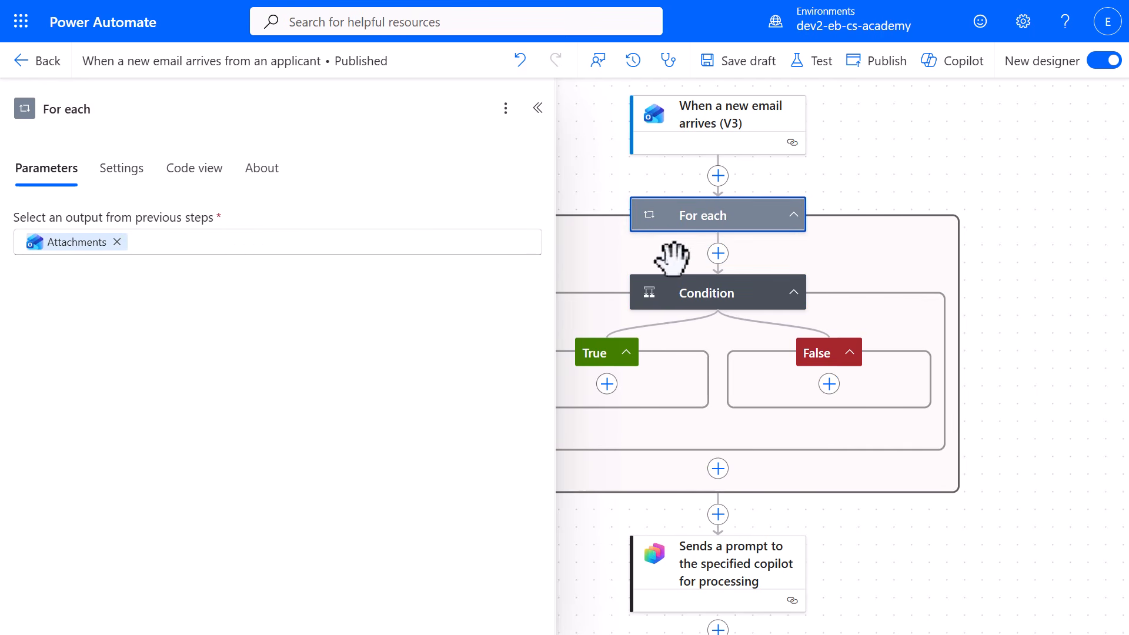
{"action": "left_click", "coordinate": [675, 290]}
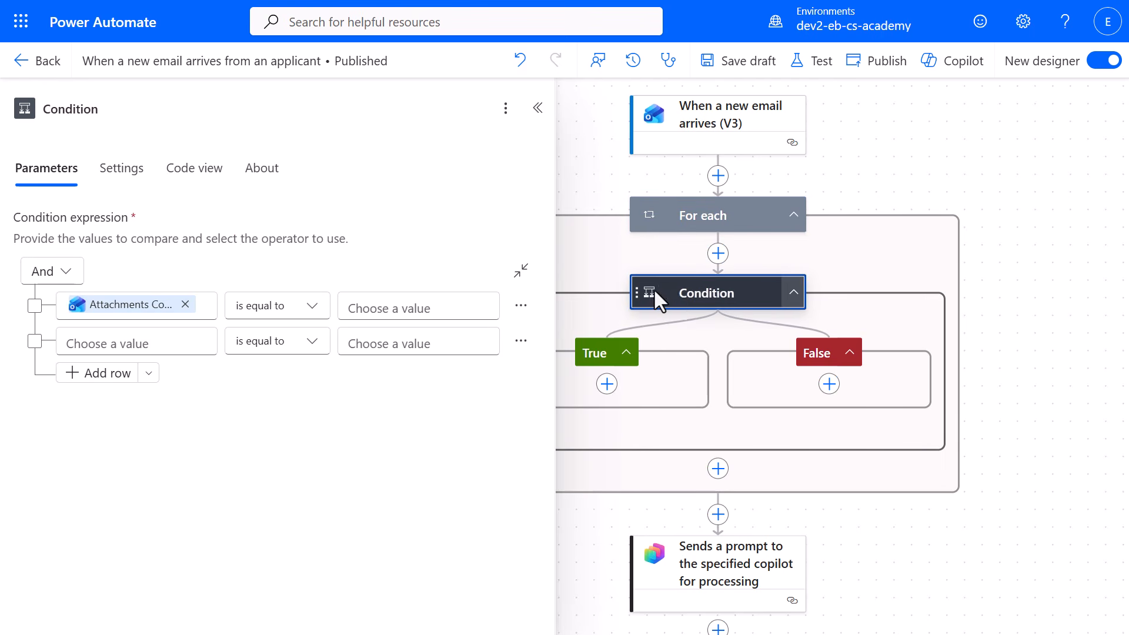
{"action": "left_click", "coordinate": [433, 309]}
{"action": "type", "text": "application/pdf"}
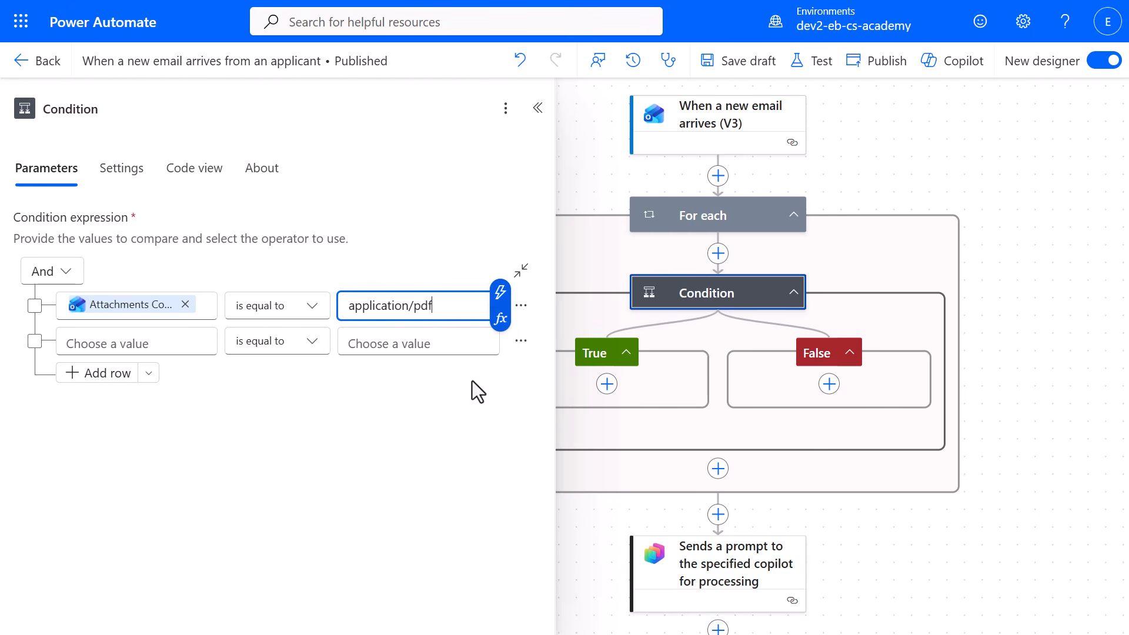
{"action": "left_click", "coordinate": [537, 109]}
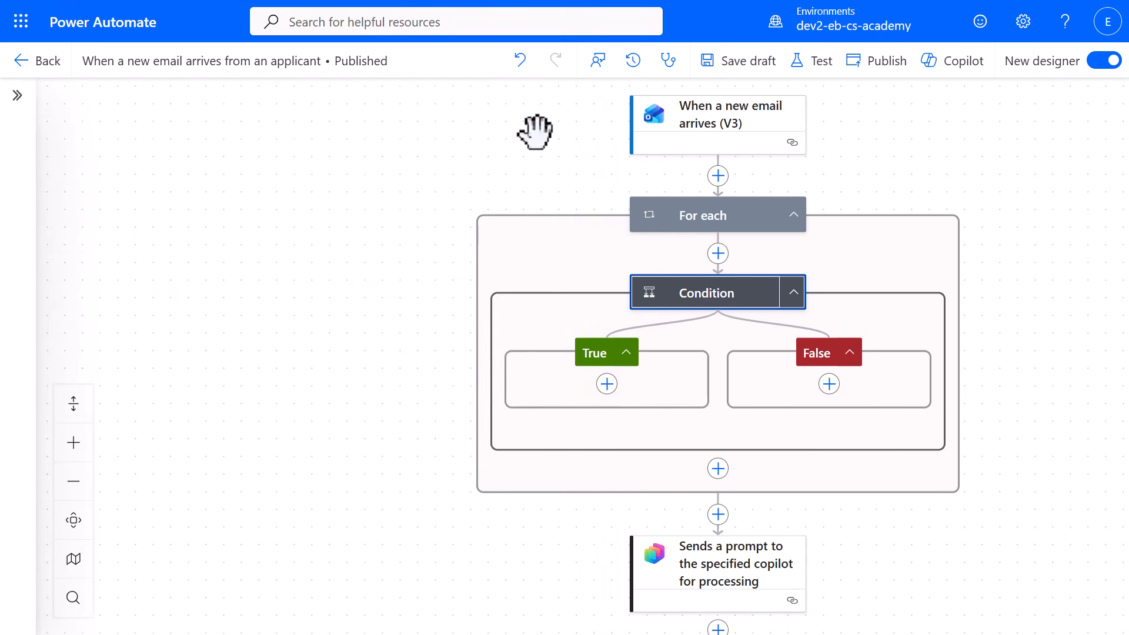
Add an Html to text action to the condition's True branch and create its Content Conversion connection.
{"action": "left_click", "coordinate": [606, 384]}
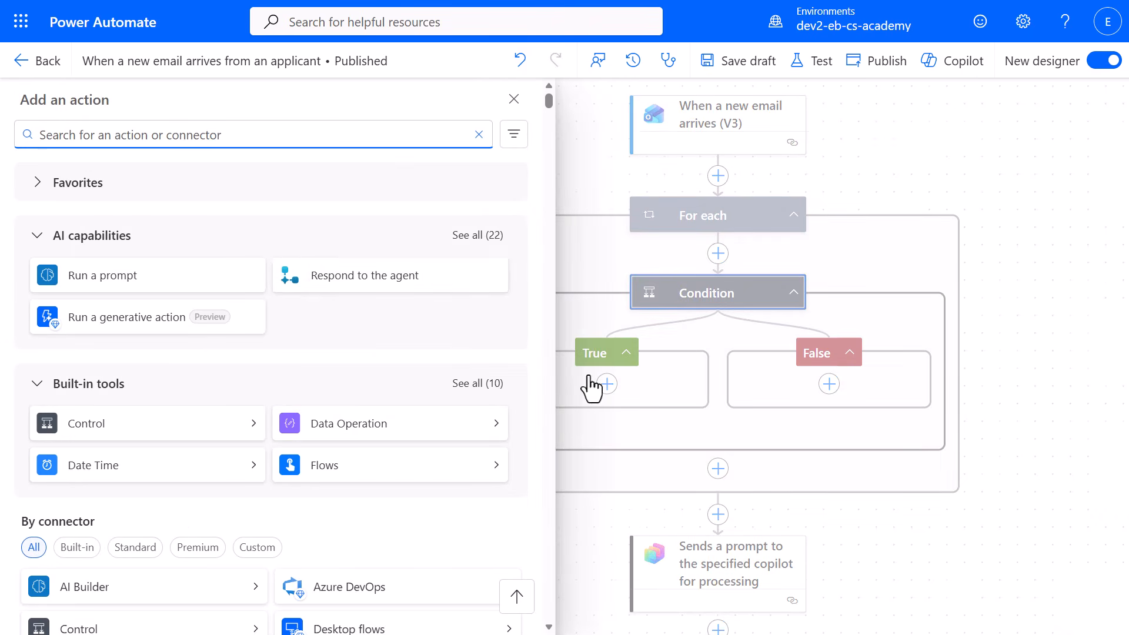
{"action": "type", "text": "Html to text"}
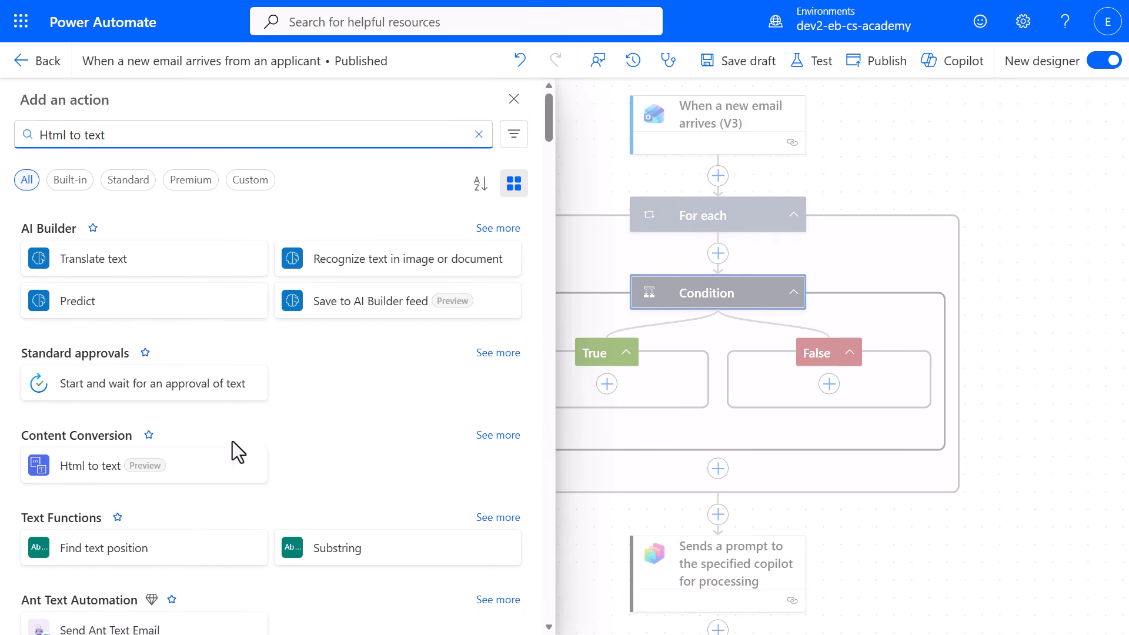
{"action": "left_click", "coordinate": [215, 479]}
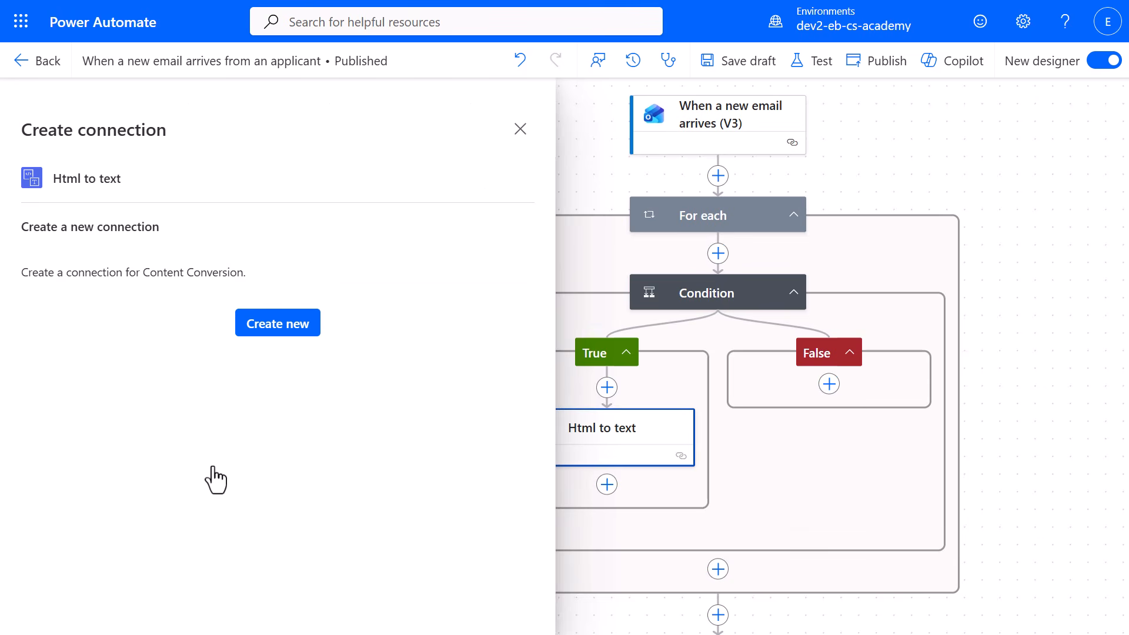
{"action": "left_click", "coordinate": [276, 327]}
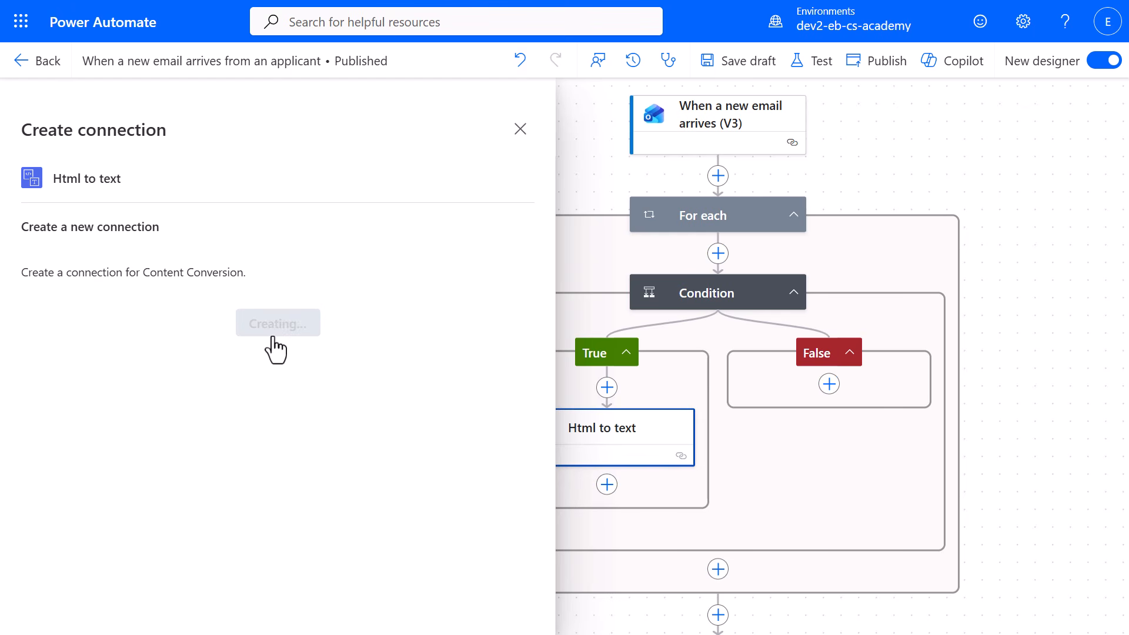
Set the Html to text content to the email trigger's Body dynamic content, the body of the message.
{"action": "left_click", "coordinate": [371, 285]}
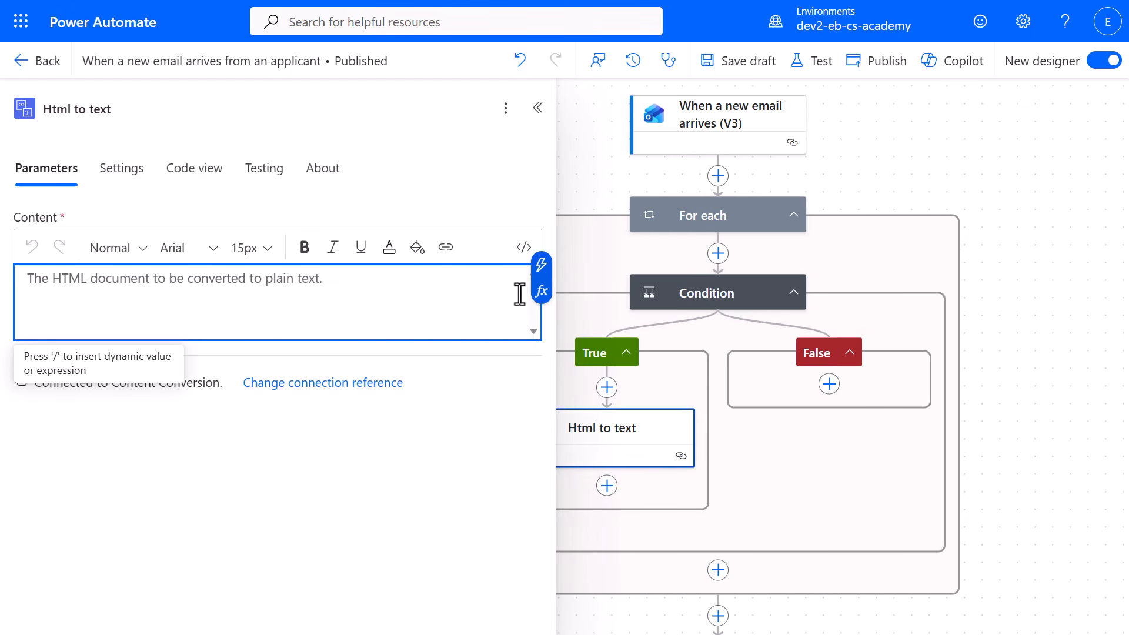
{"action": "left_click", "coordinate": [538, 295]}
{"action": "left_click", "coordinate": [665, 360]}
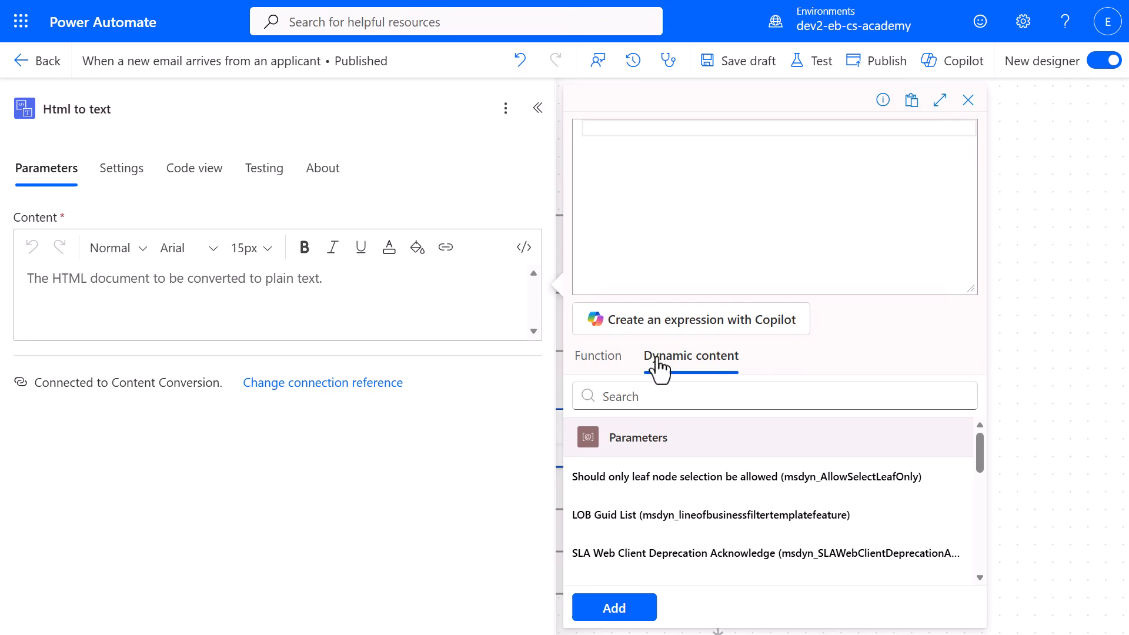
{"action": "left_click", "coordinate": [704, 398]}
{"action": "type", "text": "body"}
{"action": "left_click", "coordinate": [728, 493]}
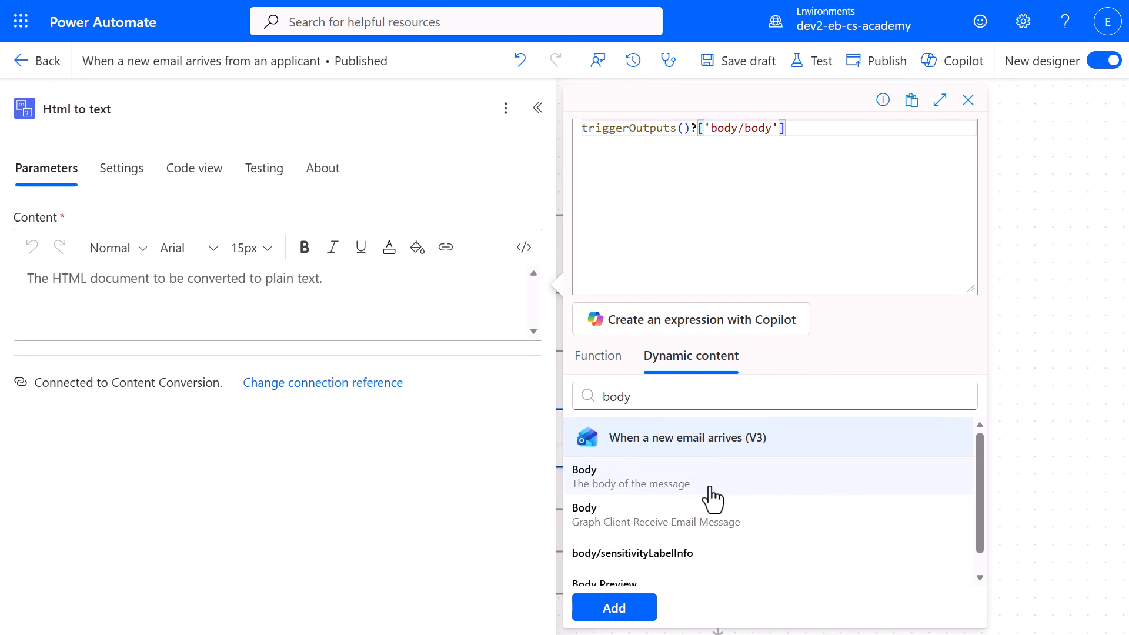
{"action": "left_click", "coordinate": [645, 610]}
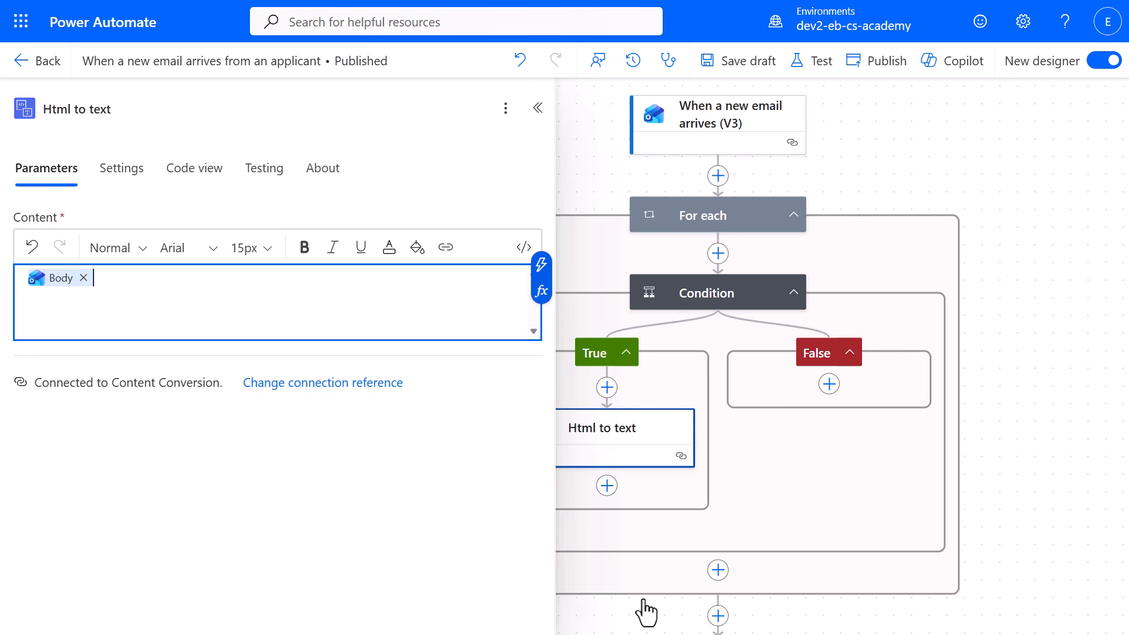
{"action": "left_click", "coordinate": [537, 108]}
Add a Microsoft Dataverse Add a new row action after Html to text and rename it Add a new Resume row.
{"action": "left_click", "coordinate": [606, 487]}
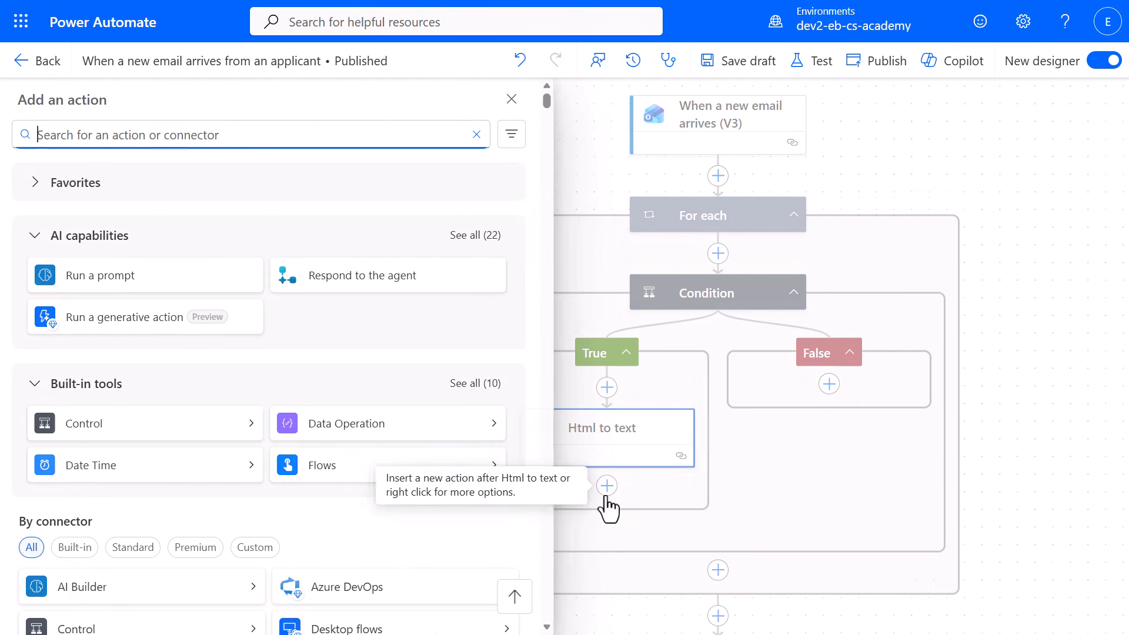
{"action": "type", "text": "Add a new row"}
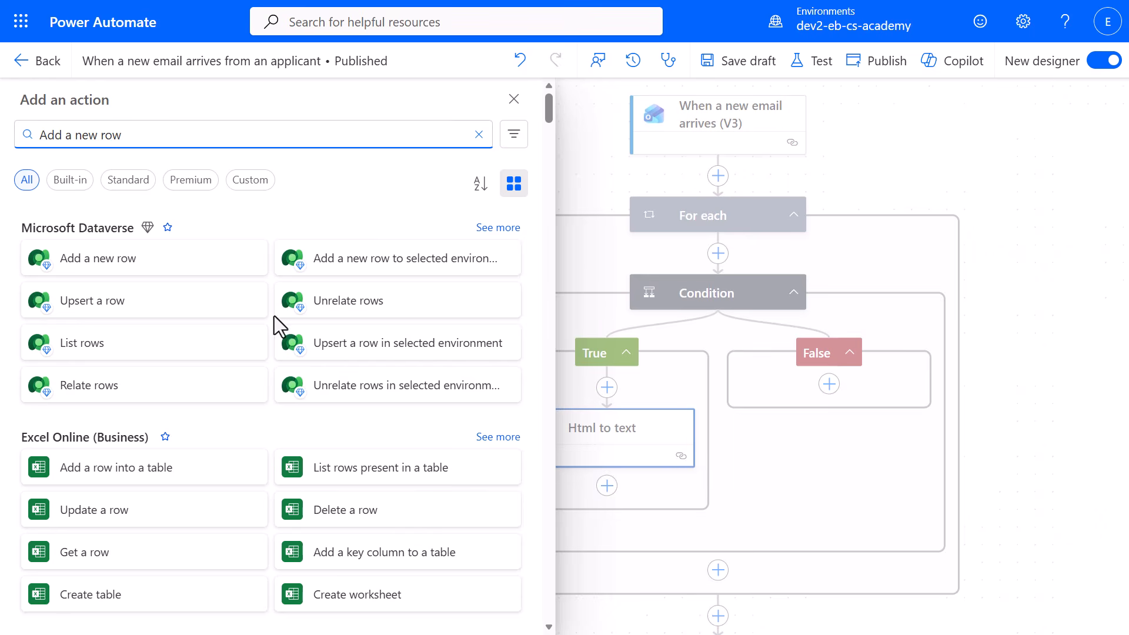
{"action": "left_click", "coordinate": [187, 259]}
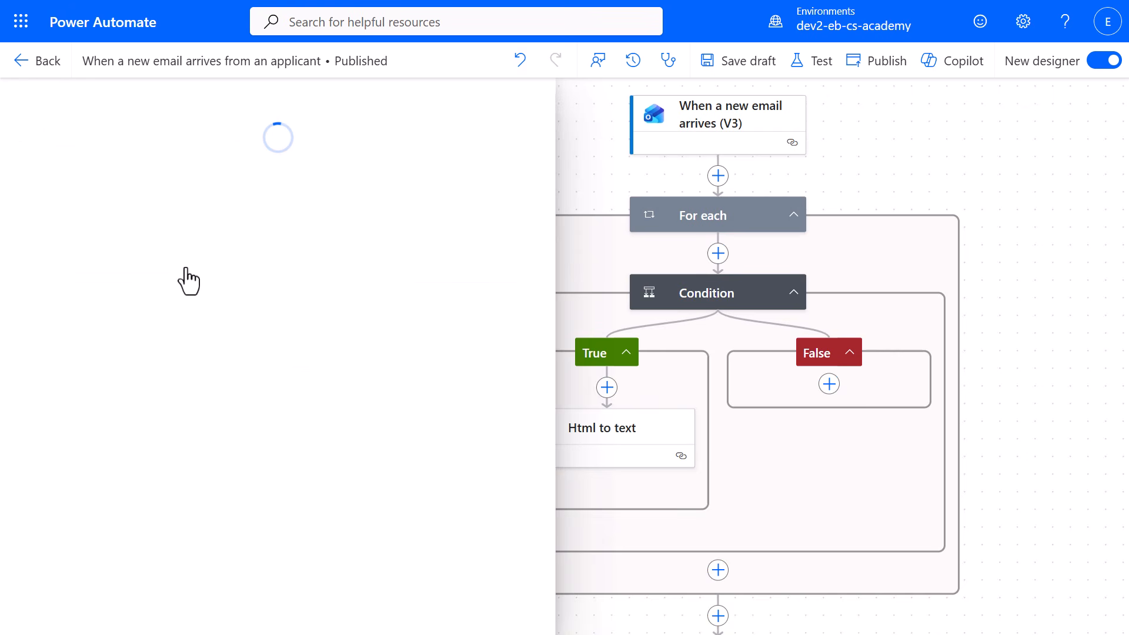
{"action": "left_click", "coordinate": [457, 111]}
{"action": "key", "text": "BackSpace"}
{"action": "key", "text": "BackSpace"}
{"action": "key", "text": "BackSpace"}
{"action": "type", "text": "Resume row"}
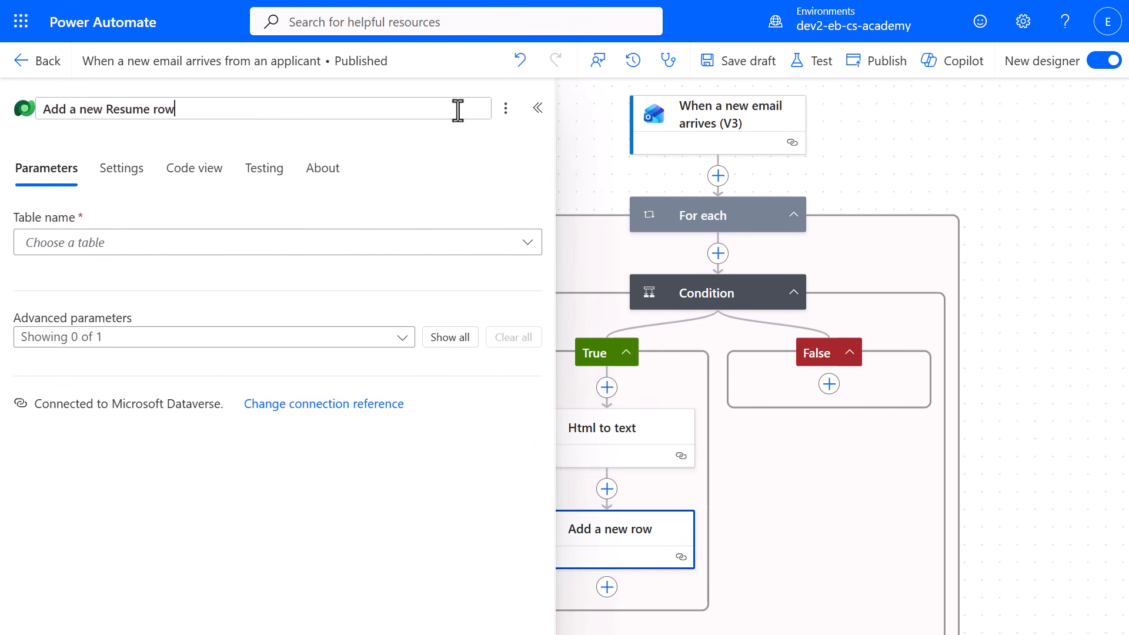
{"action": "left_click", "coordinate": [463, 137]}
Set the new row's table to Resumes and its Resume Title to an expression for the email's Attachments Name.
{"action": "left_click", "coordinate": [456, 243]}
{"action": "type", "text": "resumes"}
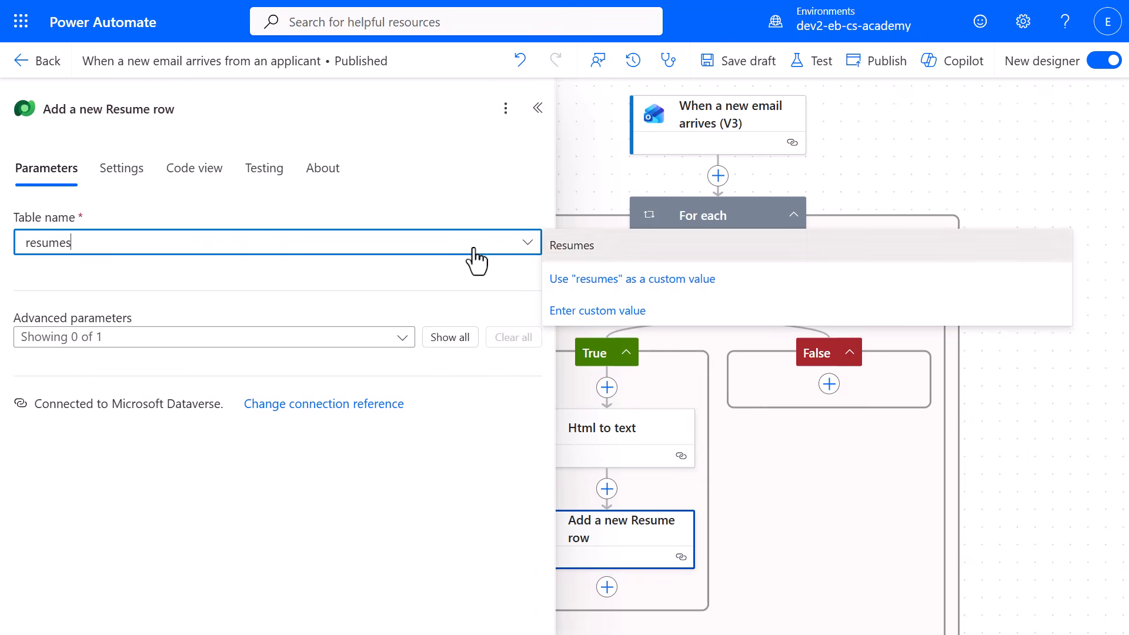
{"action": "left_click", "coordinate": [555, 247]}
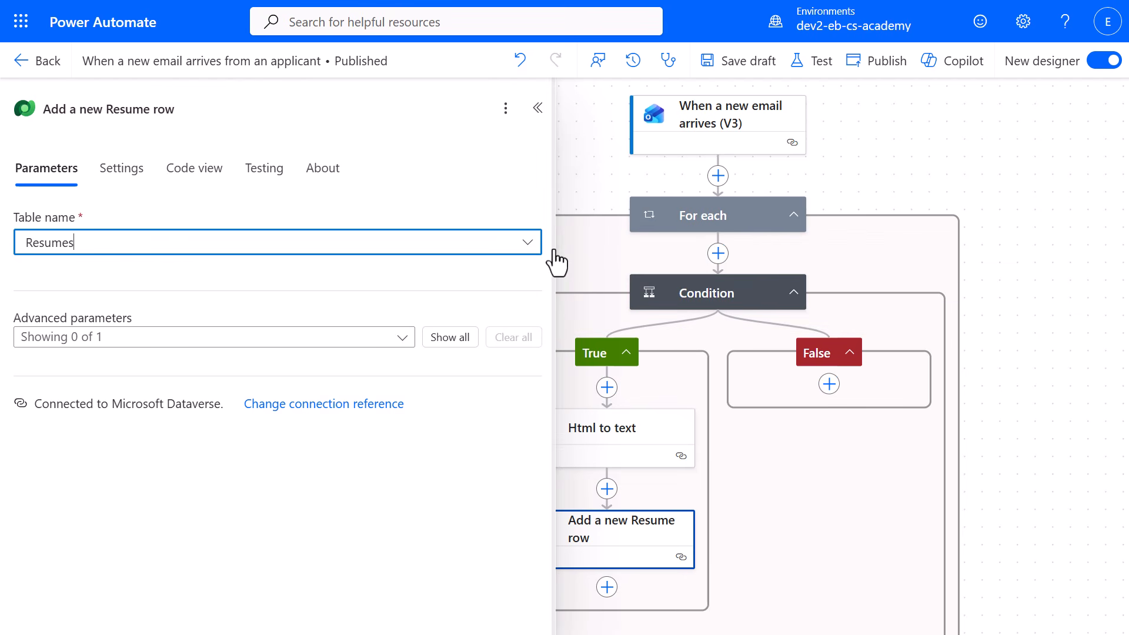
{"action": "left_click", "coordinate": [504, 297]}
{"action": "left_click", "coordinate": [541, 318]}
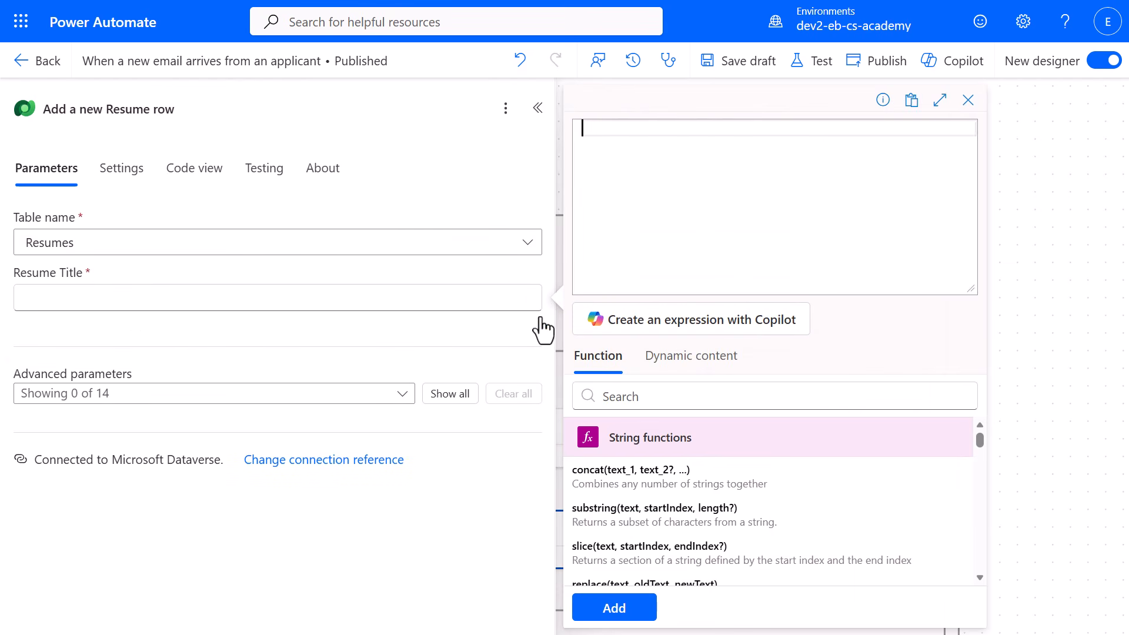
{"action": "type", "text": "item()?['name']"}
{"action": "left_click", "coordinate": [591, 612]}
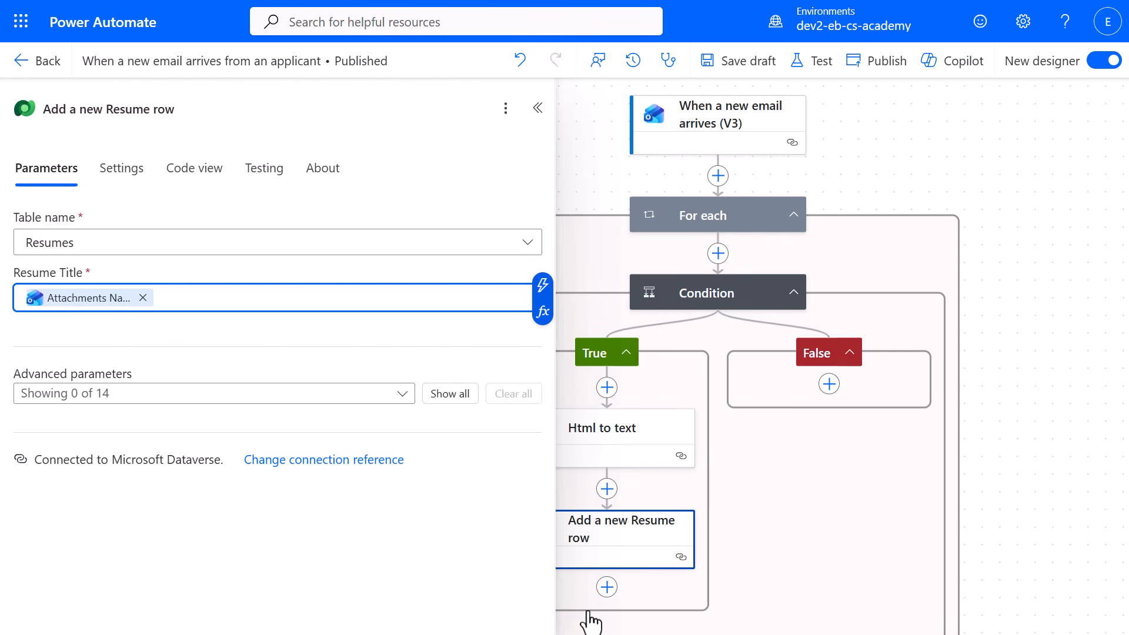
Show all advanced parameters and set Cover Letter to the expression if(greater(length(body('Html_to_text')), 2000), substring(body('Html_to_text'), 0, 2000), body('Html_to_text')).
{"action": "left_click", "coordinate": [446, 396]}
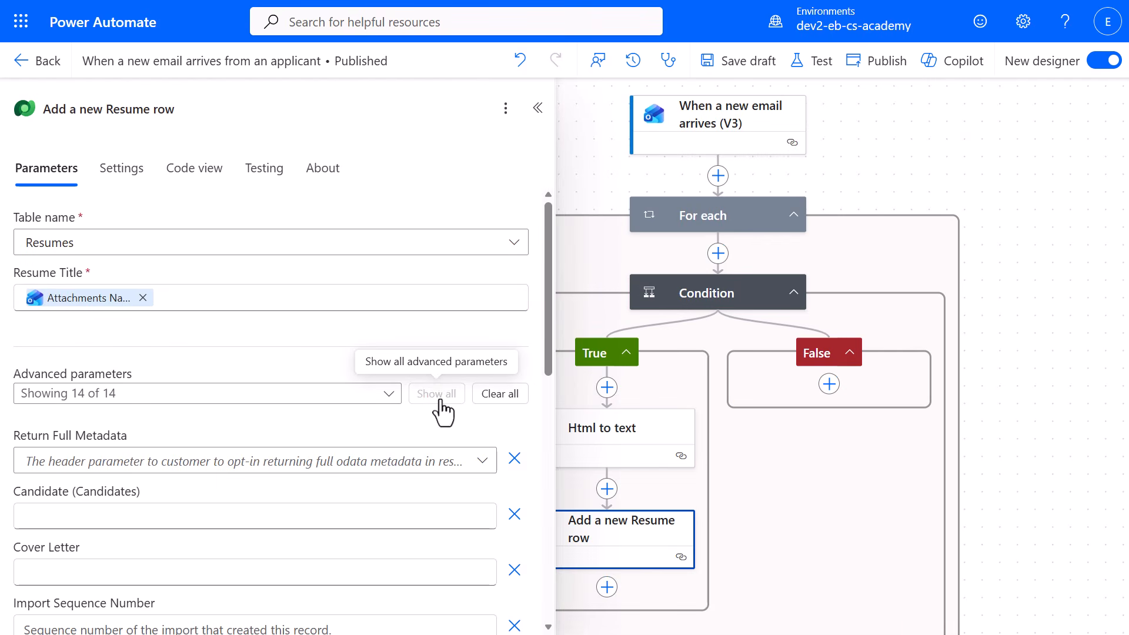
{"action": "left_click", "coordinate": [438, 574]}
{"action": "left_click", "coordinate": [497, 585]}
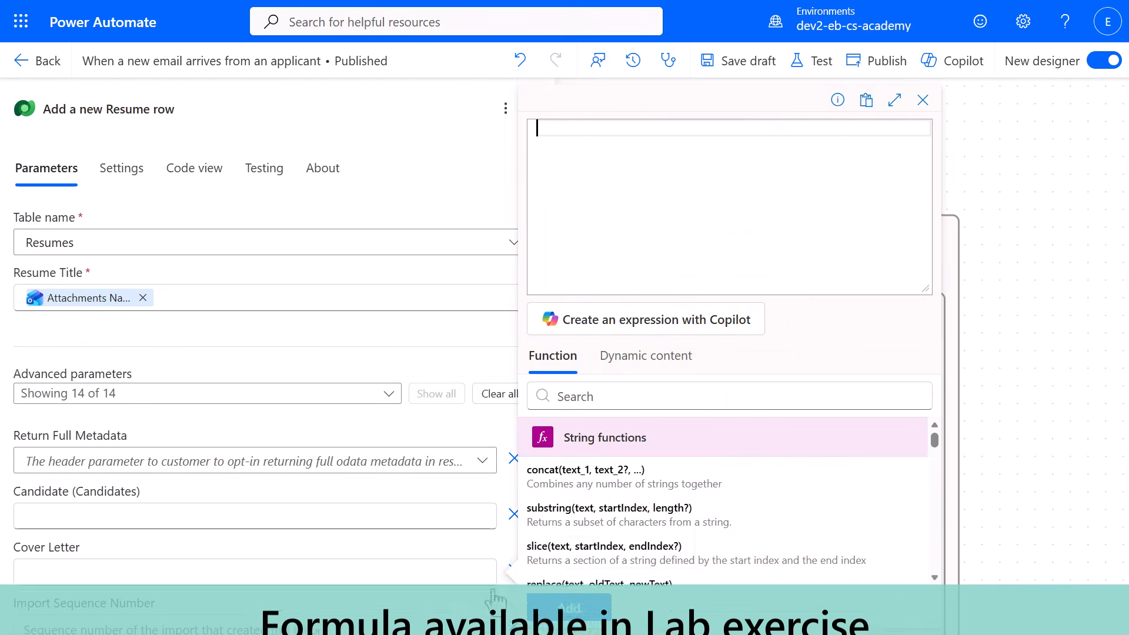
{"action": "type", "text": "if(greater(length(body('Html_to_text')), 2000), substring(body('Html_to_text'), 0, 2000), body('Html_to_text'))"}
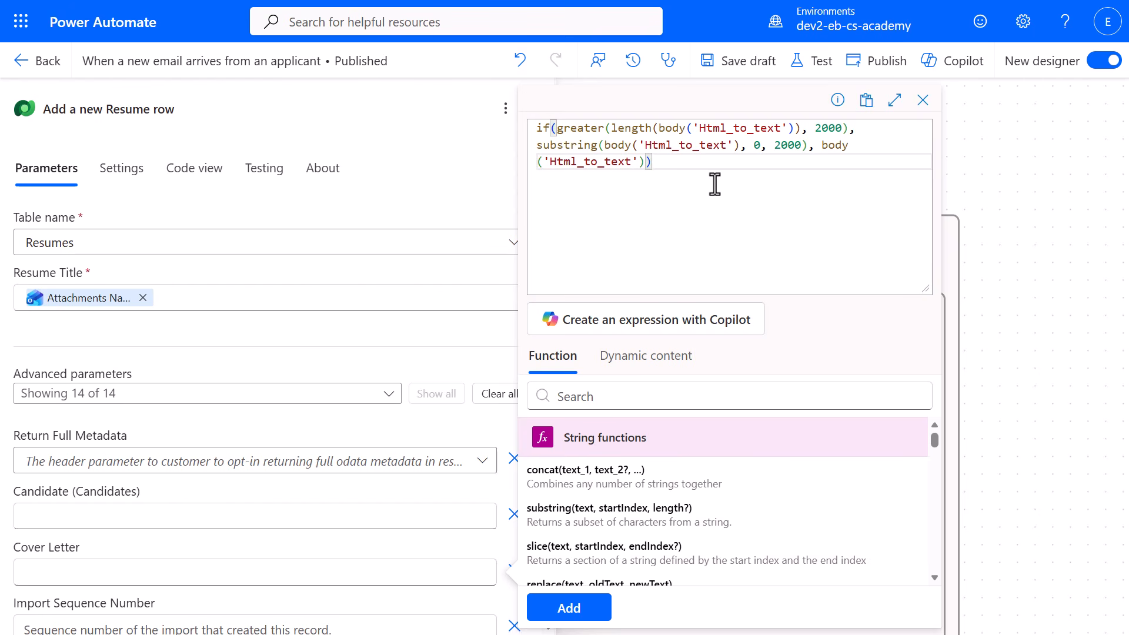
{"action": "left_click", "coordinate": [600, 607]}
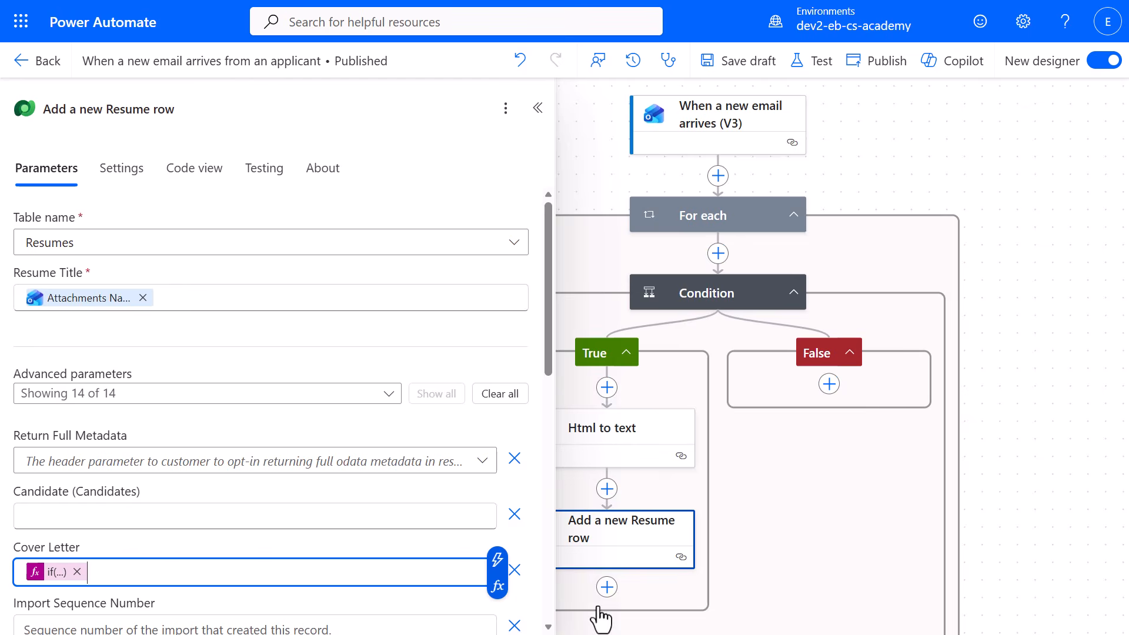
Set the Resume row's Source Email Address to the From dynamic content of the email trigger.
{"action": "left_click_drag", "start_coordinate": [547, 351], "coordinate": [521, 501]}
{"action": "left_click", "coordinate": [458, 393]}
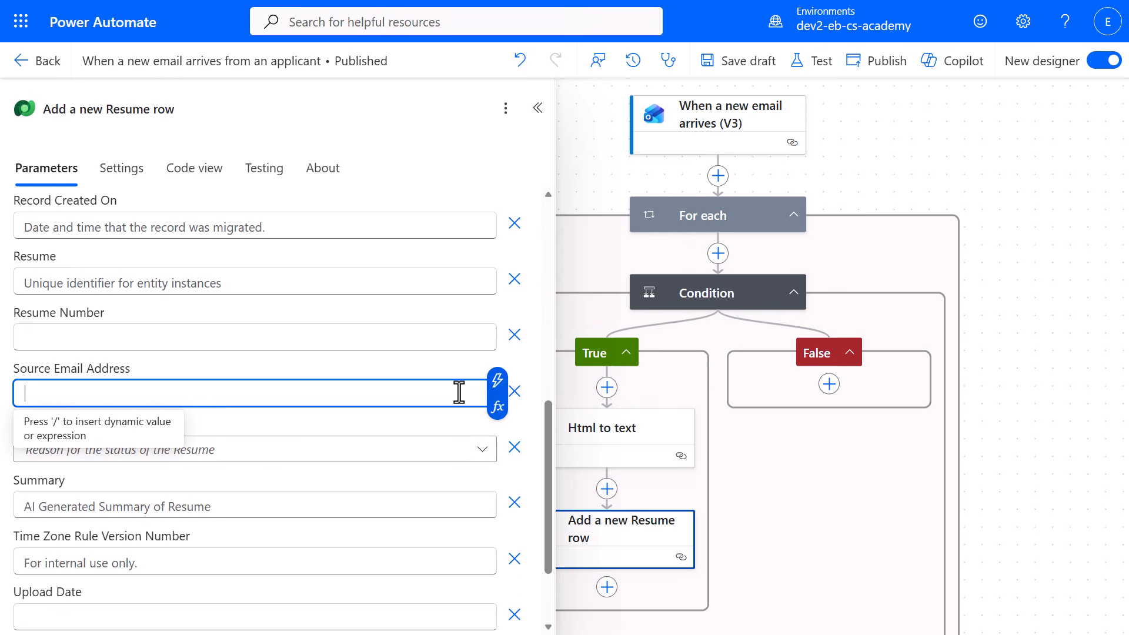
{"action": "left_click", "coordinate": [497, 380]}
{"action": "type", "text": "from"}
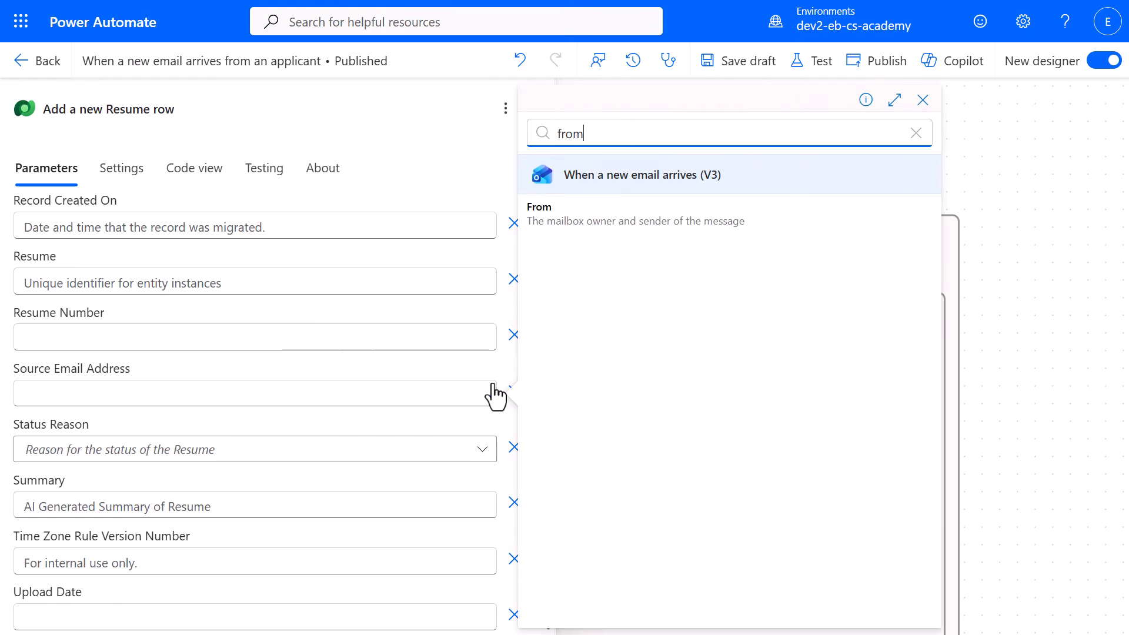
{"action": "left_click", "coordinate": [558, 232]}
Set the Resume row's Upload Date to the expression utcNow().
{"action": "left_click", "coordinate": [429, 617]}
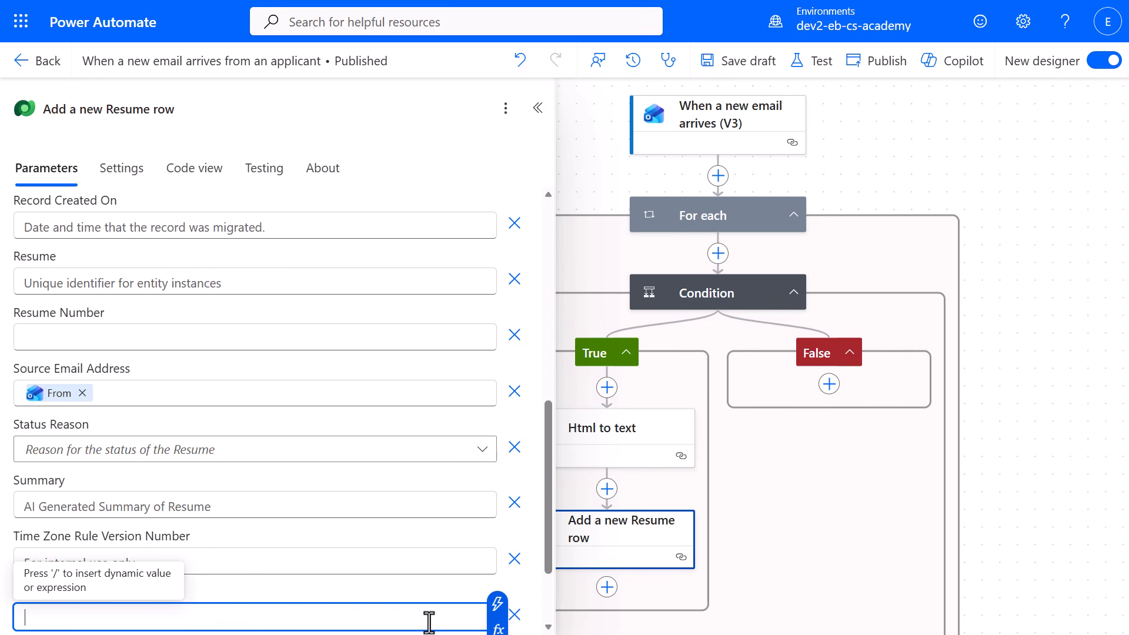
{"action": "left_click", "coordinate": [498, 628]}
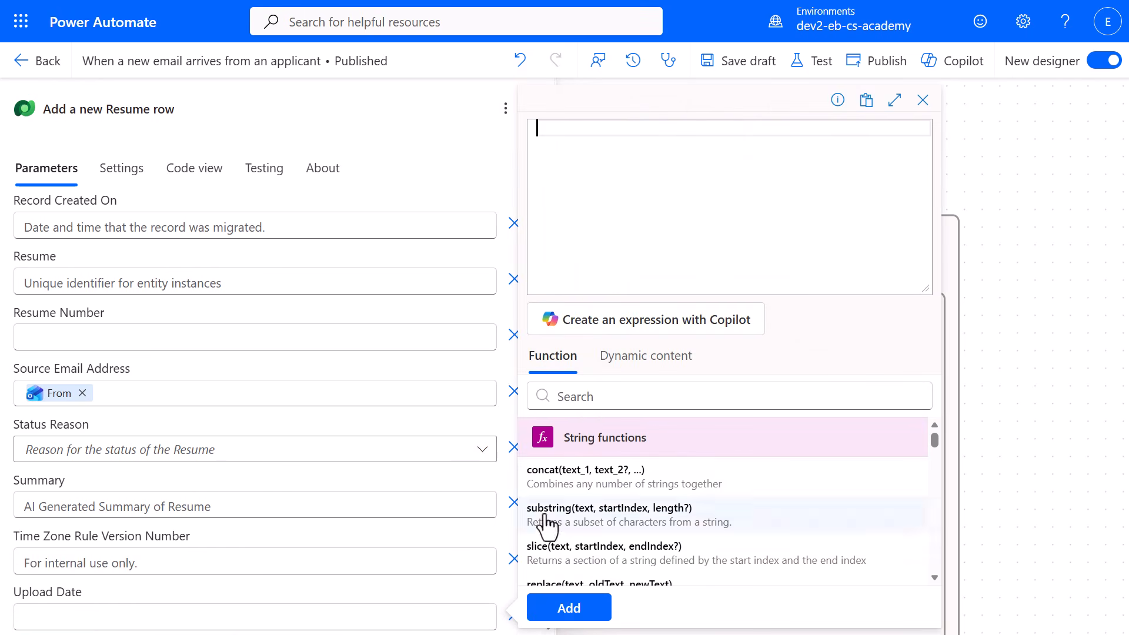
{"action": "left_click", "coordinate": [663, 132]}
{"action": "type", "text": "utcNow()"}
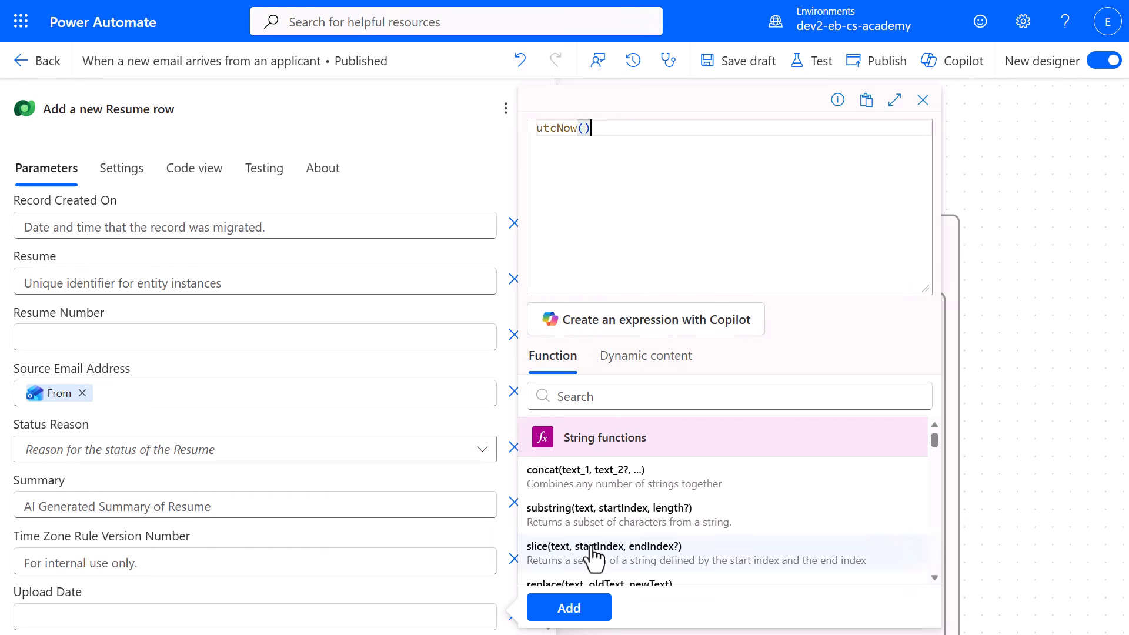
{"action": "left_click", "coordinate": [589, 610]}
Add a Dataverse Upload a file or an image action after Add a new Resume row and rename it Upload Resume File.
{"action": "left_click", "coordinate": [605, 590]}
{"action": "type", "text": "upload a fil"}
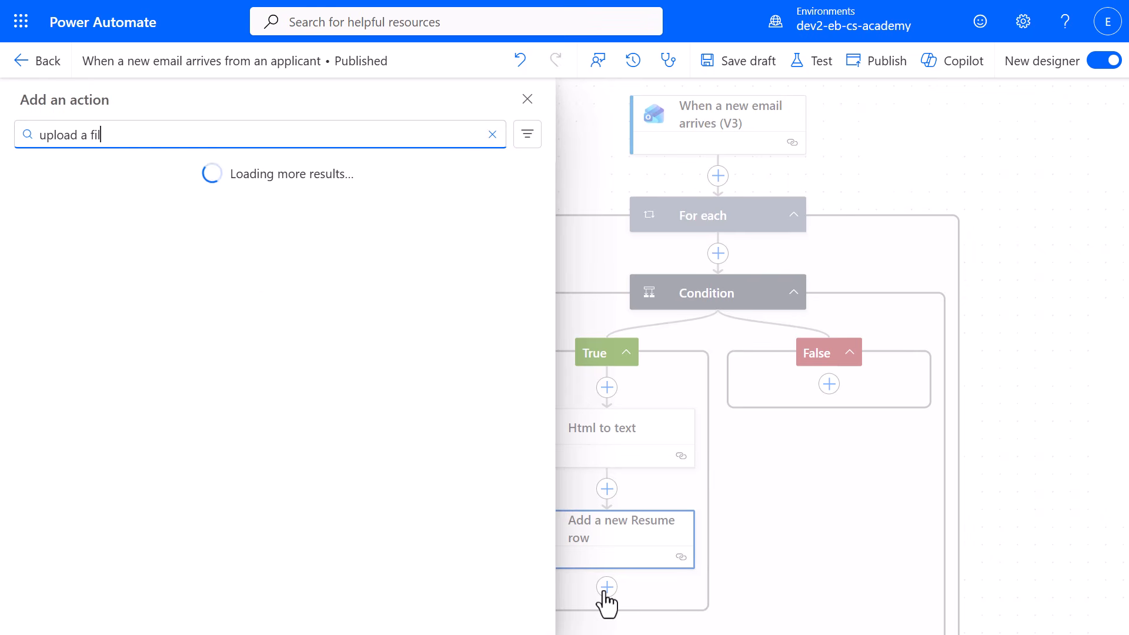
{"action": "type", "text": "e or an image"}
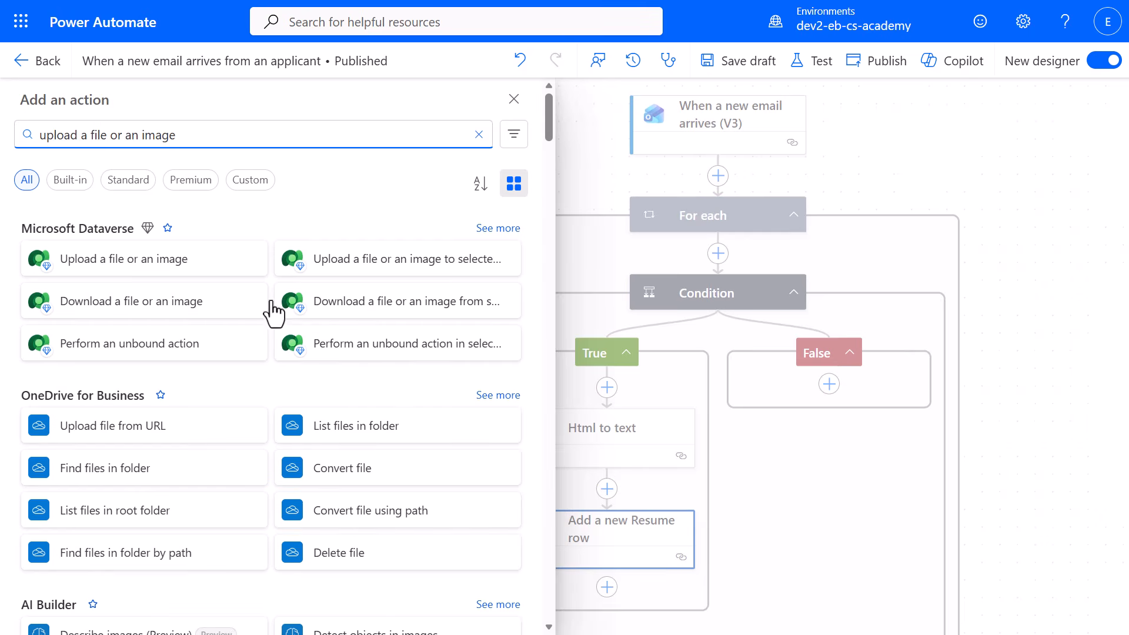
{"action": "left_click", "coordinate": [224, 279]}
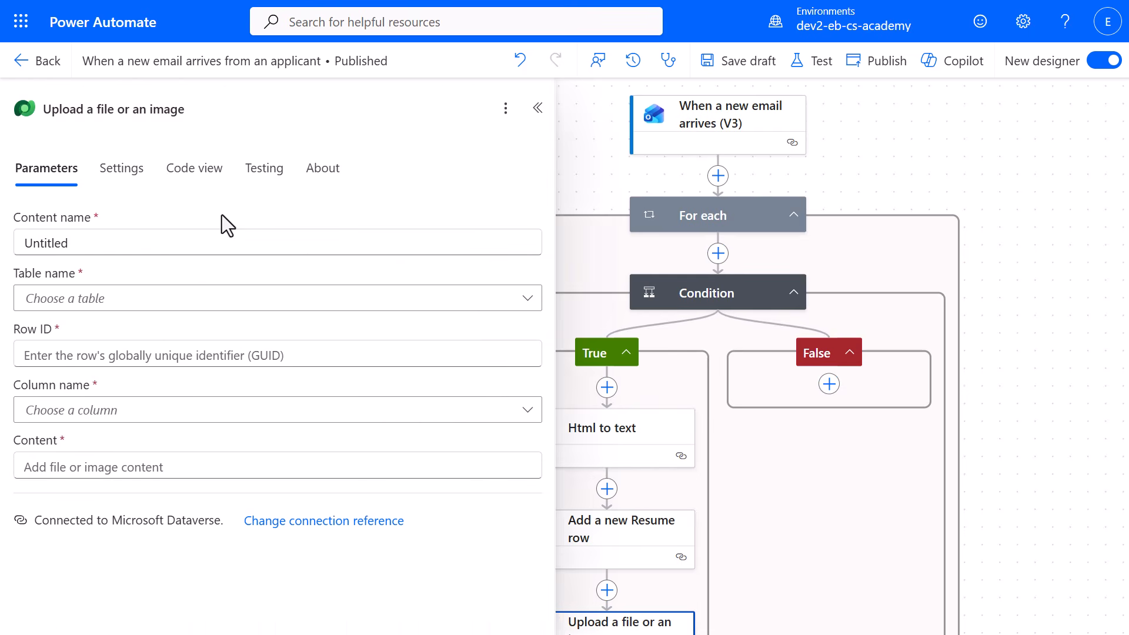
{"action": "left_click", "coordinate": [222, 111]}
{"action": "type", "text": "Upload Resume File"}
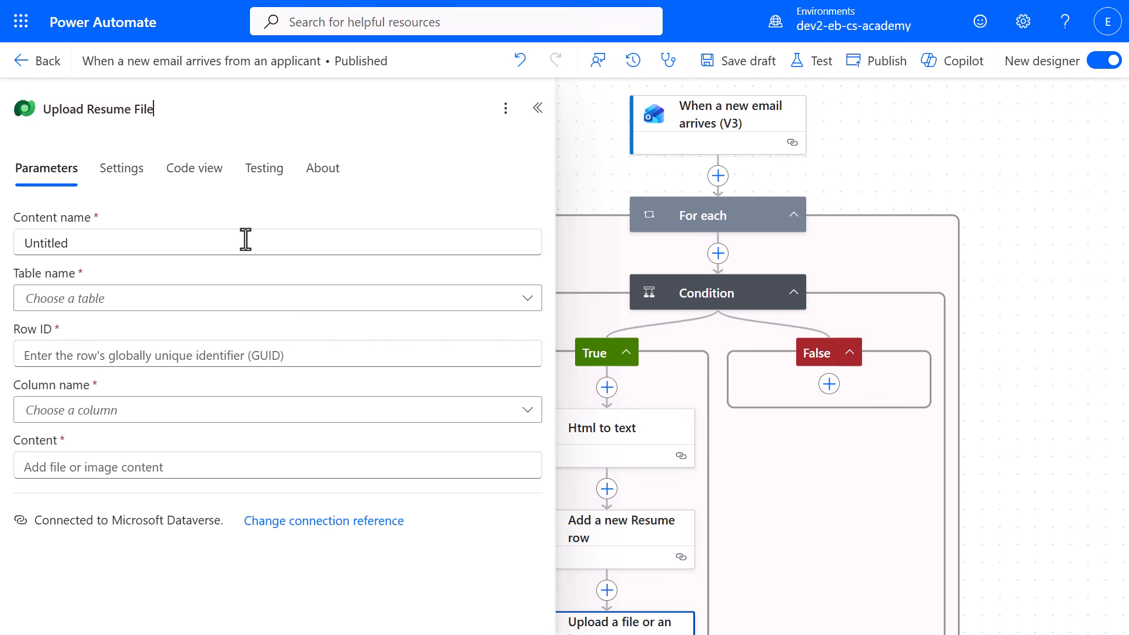
Set the upload's content name to an expression for the Attachments Name, and its table to Resumes.
{"action": "left_click", "coordinate": [246, 239]}
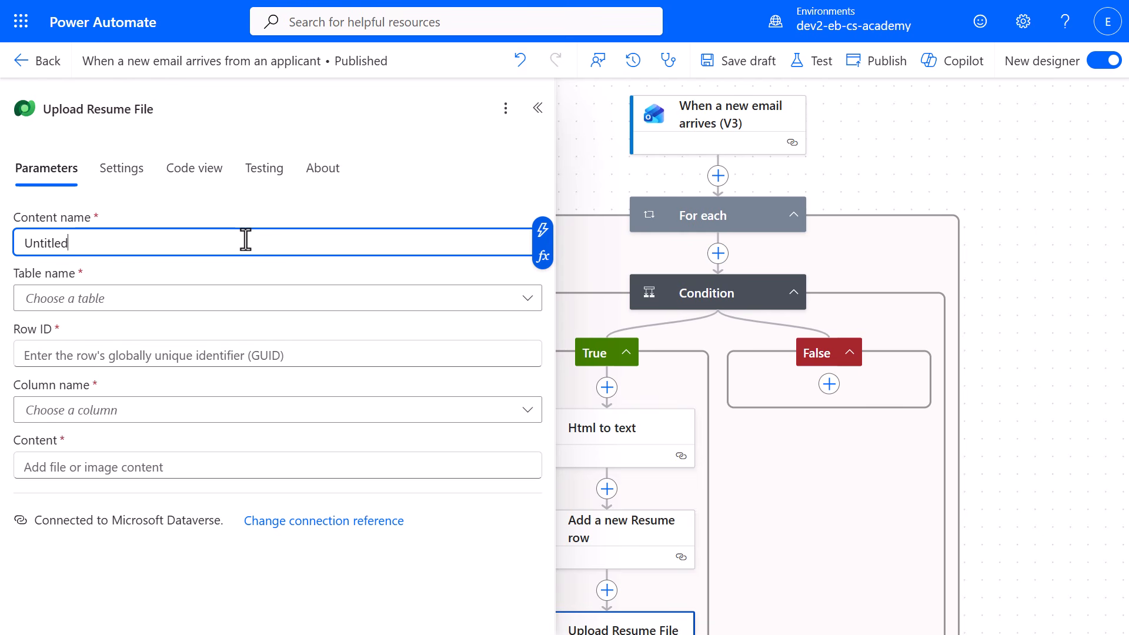
{"action": "left_click", "coordinate": [542, 257]}
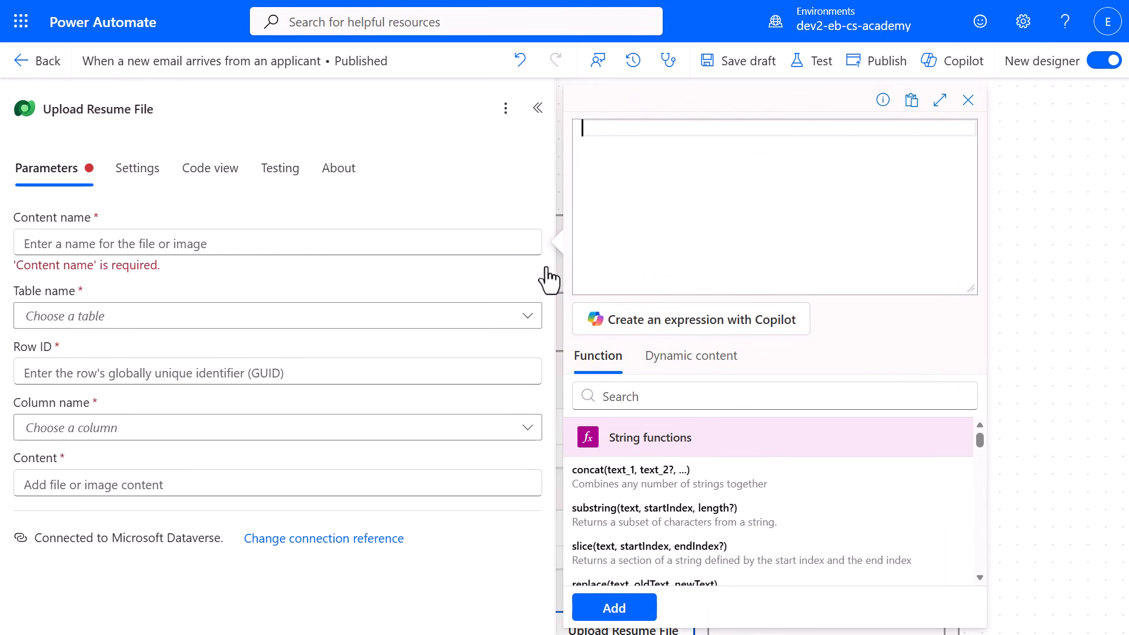
{"action": "left_click", "coordinate": [611, 609]}
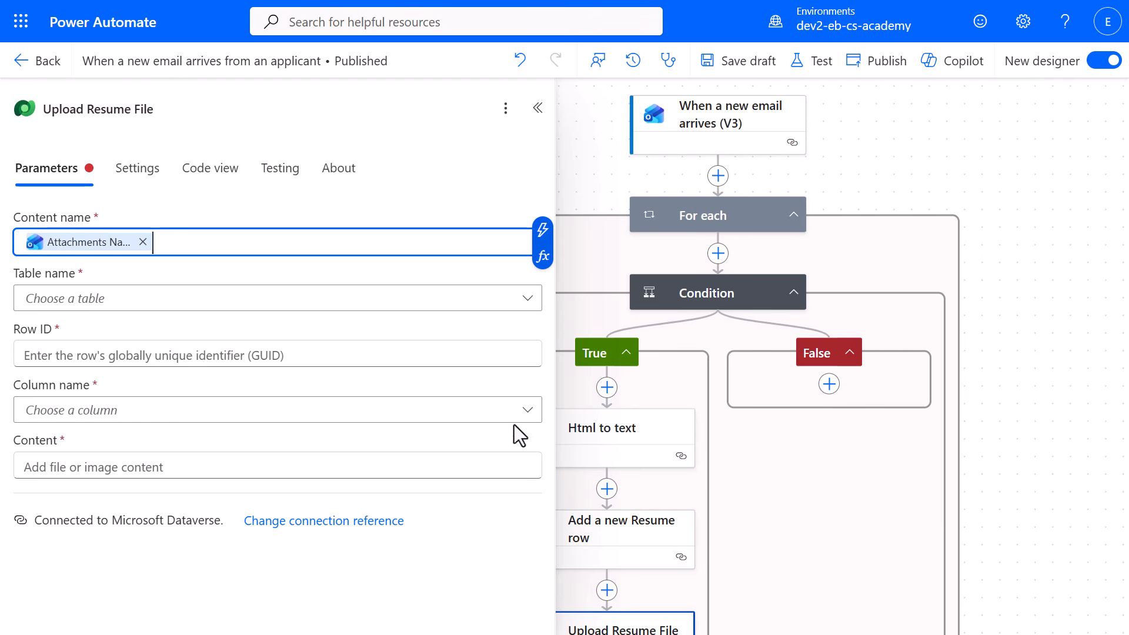
{"action": "left_click", "coordinate": [467, 309]}
{"action": "type", "text": "resume"}
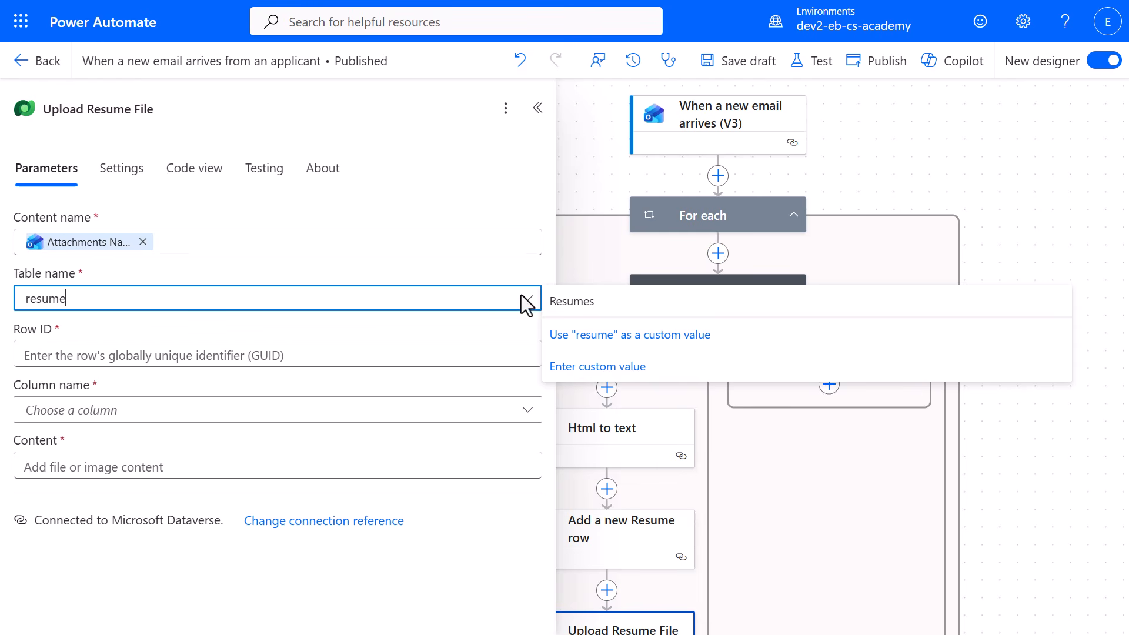
{"action": "left_click", "coordinate": [558, 305]}
Set the upload's Row ID to the Resume identifier from Add a new Resume row, and its column to Resume PDF.
{"action": "left_click", "coordinate": [483, 361]}
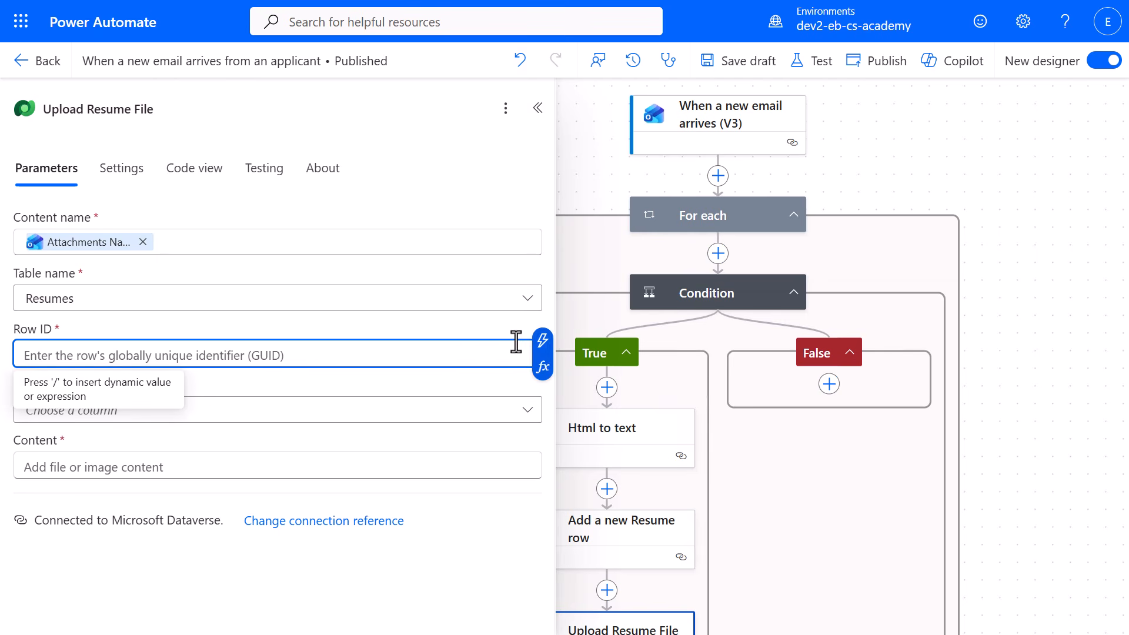
{"action": "left_click", "coordinate": [541, 344]}
{"action": "type", "text": "id"}
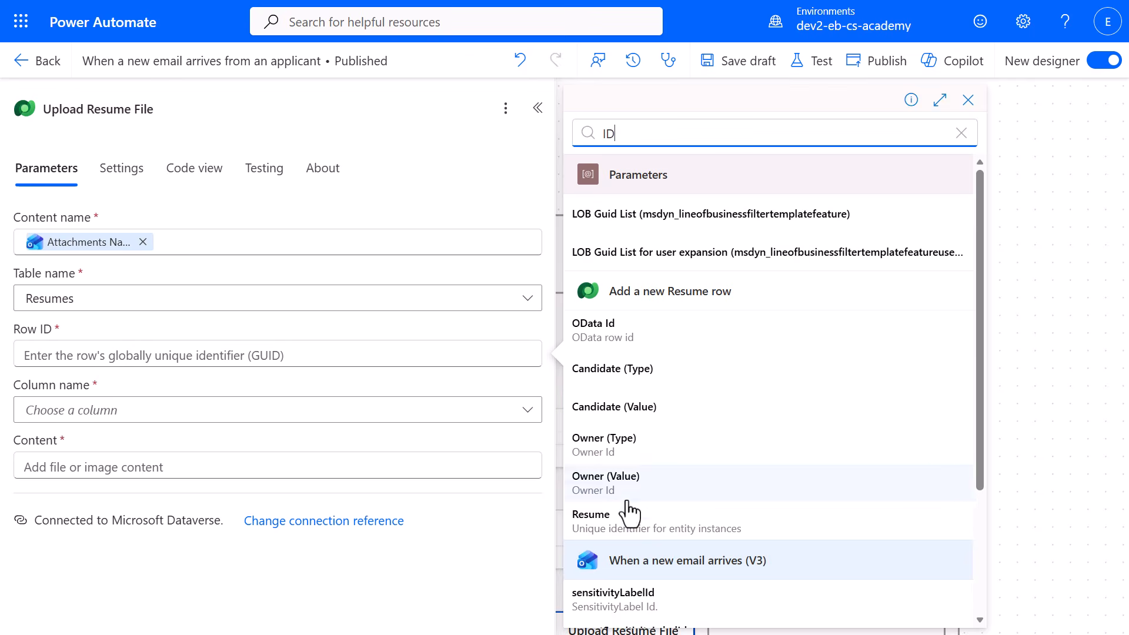
{"action": "left_click", "coordinate": [576, 445]}
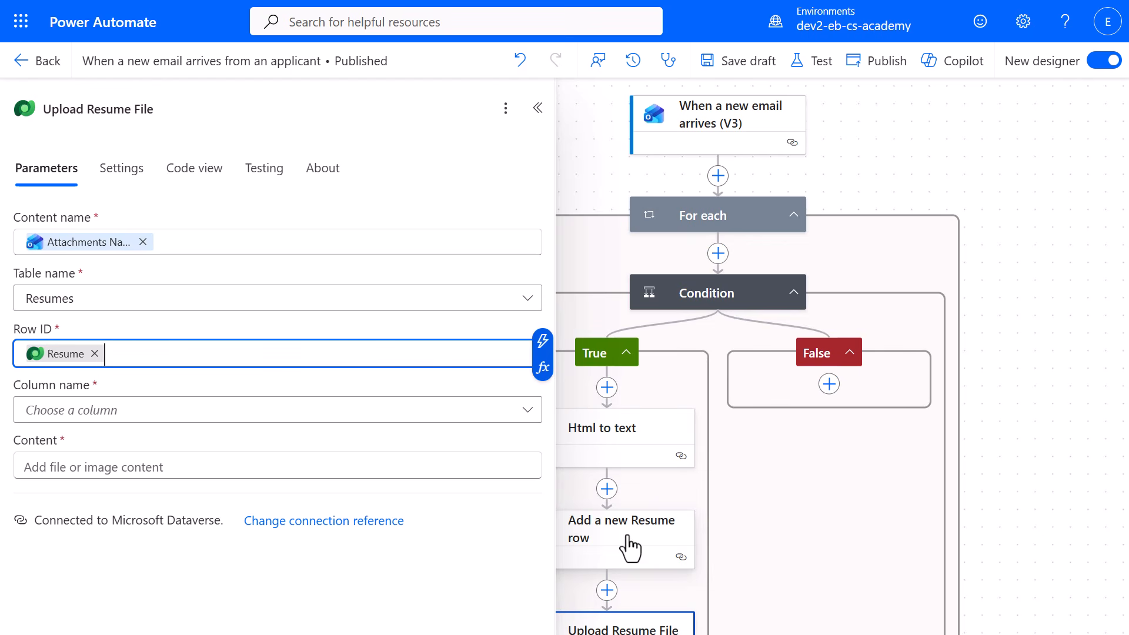
{"action": "left_click", "coordinate": [478, 415]}
{"action": "left_click", "coordinate": [471, 440]}
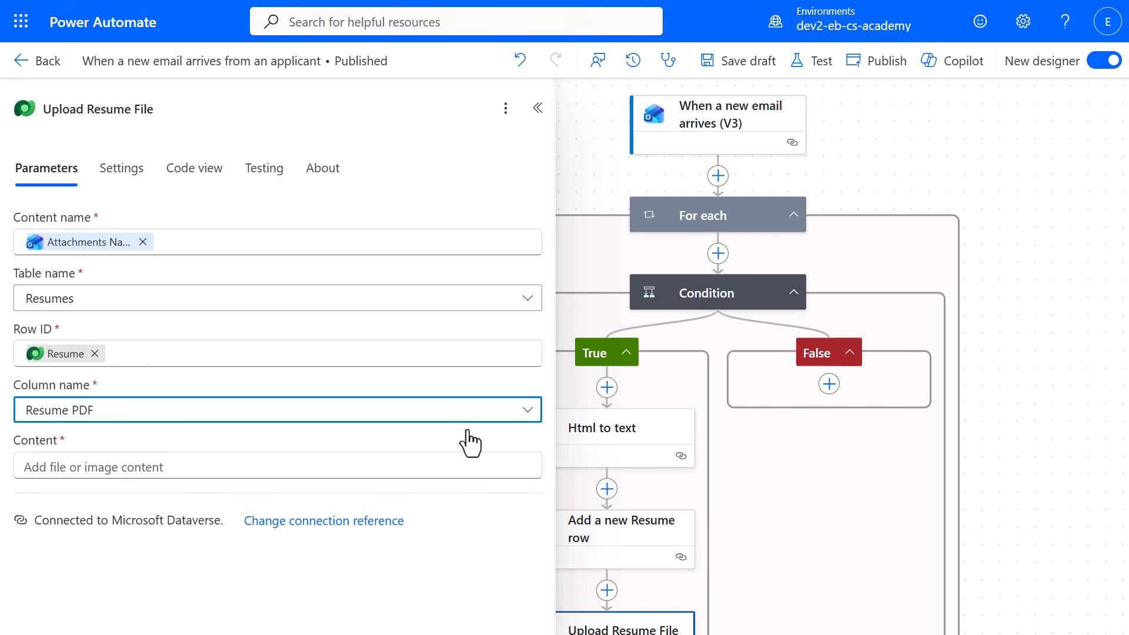
Set the Upload Resume File content to the expression item()?['contentBytes'].
{"action": "left_click", "coordinate": [445, 465]}
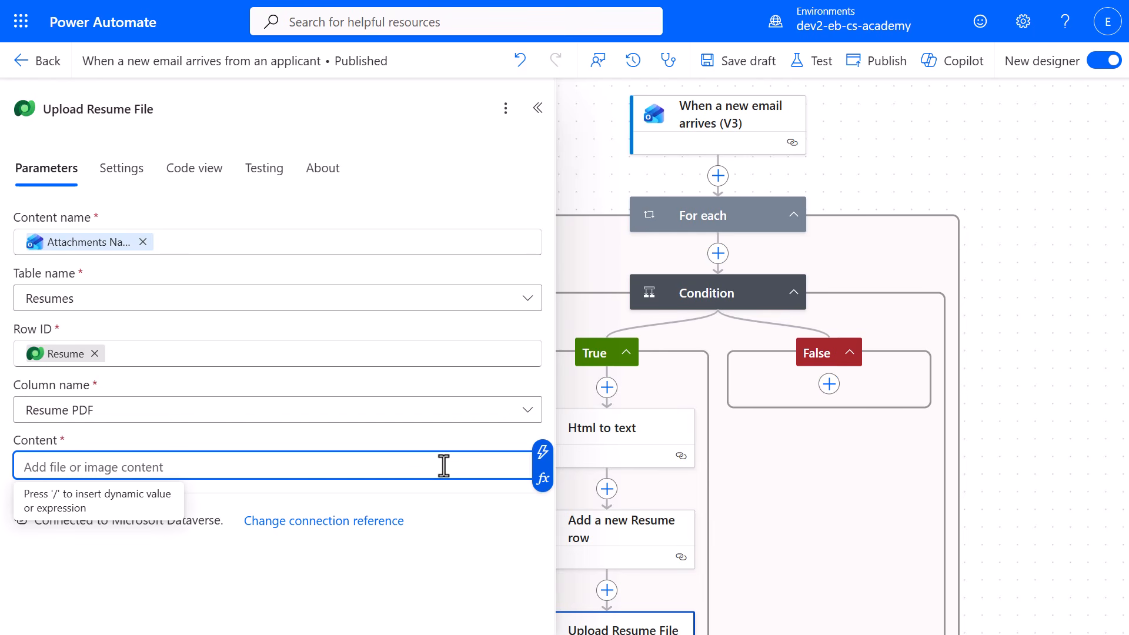
{"action": "left_click", "coordinate": [540, 483]}
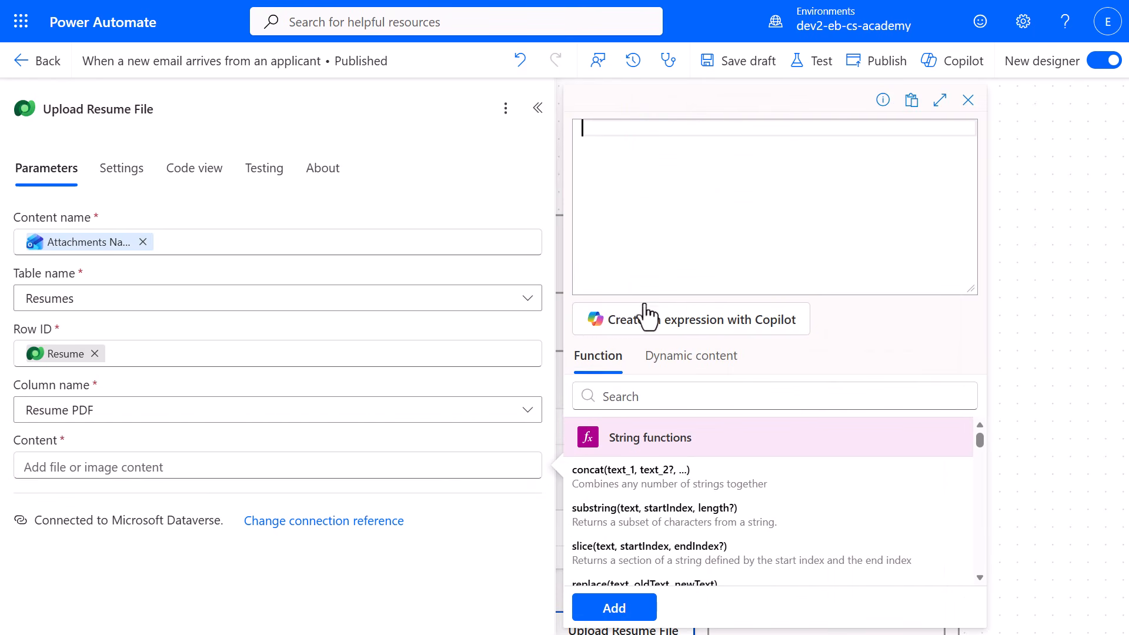
{"action": "type", "text": "item()?['contentBytes']"}
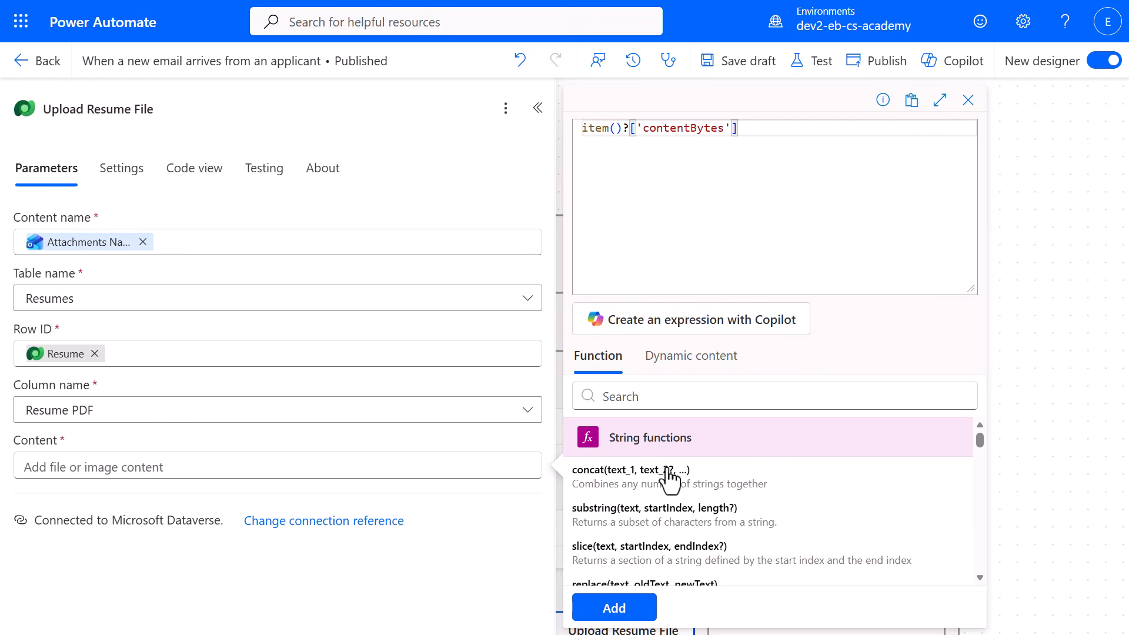
{"action": "left_click", "coordinate": [616, 608]}
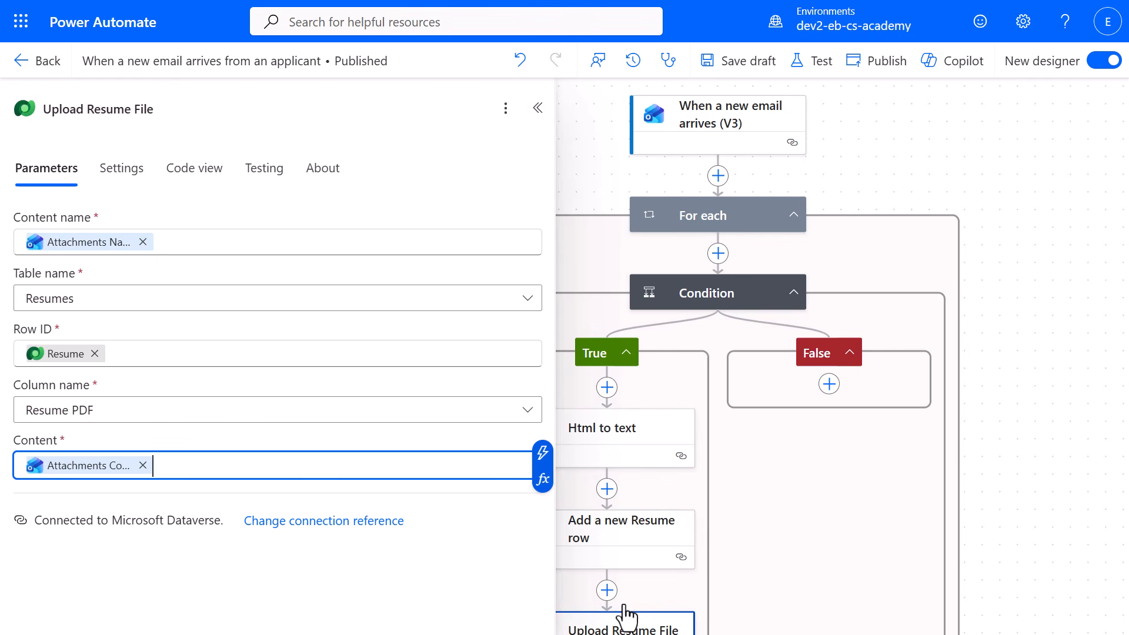
Move the Sends a prompt to the specified copilot for processing action directly after Upload Resume File in the True branch.
{"action": "left_click", "coordinate": [537, 108]}
{"action": "scroll", "coordinate": [999, 583], "scroll_direction": "down", "scroll_amount": 2}
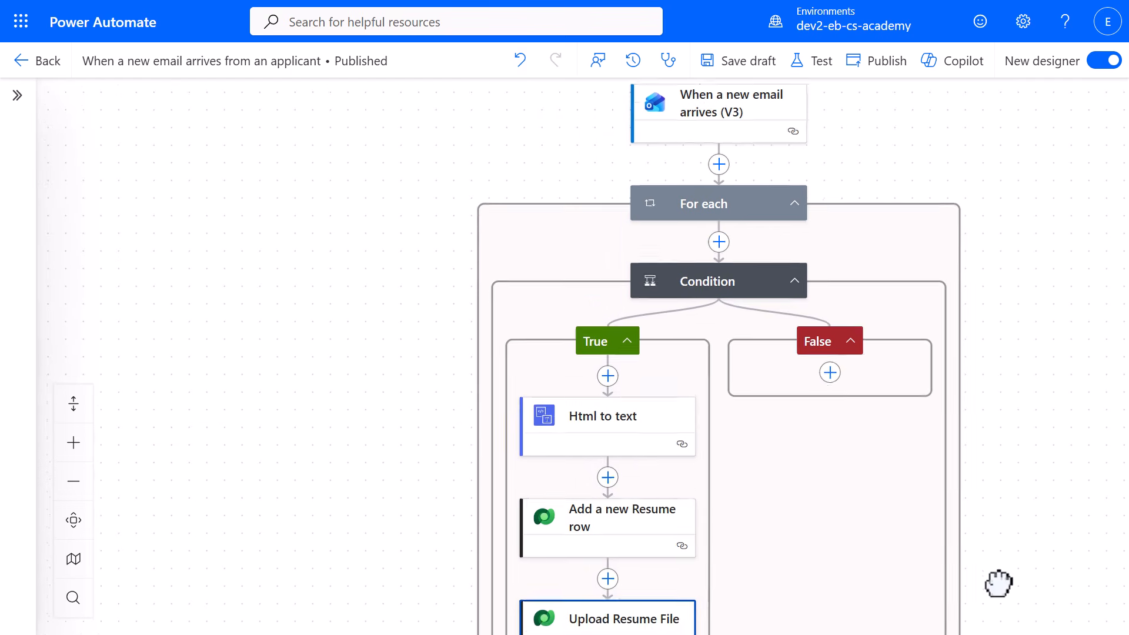
{"action": "left_click_drag", "start_coordinate": [999, 583], "coordinate": [968, 237]}
{"action": "left_click_drag", "start_coordinate": [721, 532], "coordinate": [615, 331]}
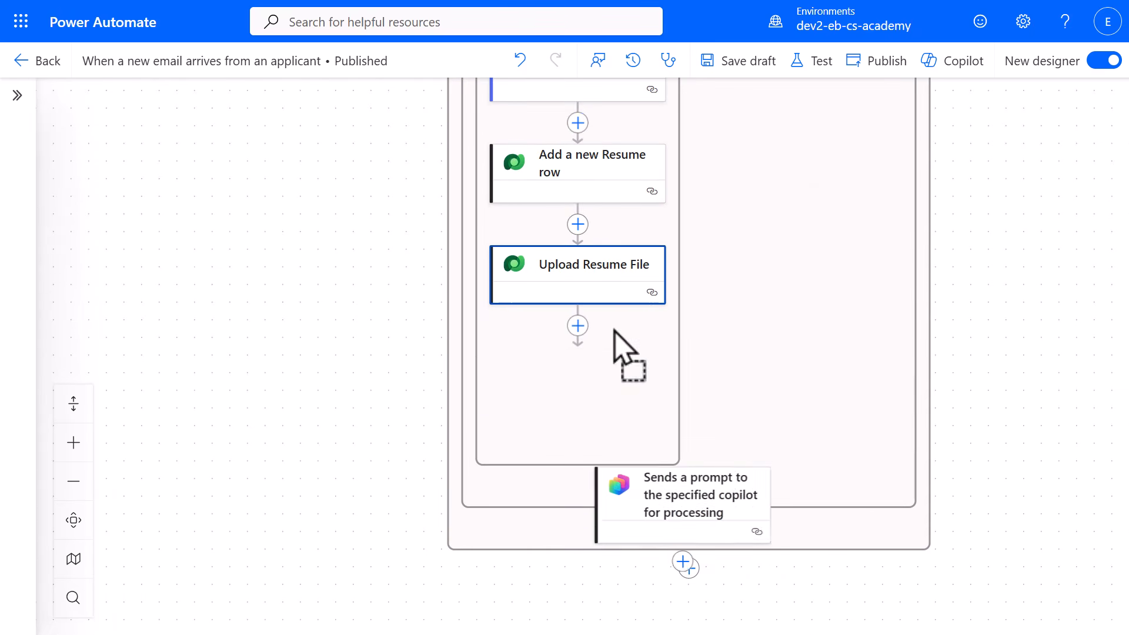
Replace the Hiring Agent prompt's message with the copied text sending resume ID, title and number placeholders to the tool "Notify Teams Applicant channel" in "Application Intake Agent".
{"action": "left_click", "coordinate": [606, 399]}
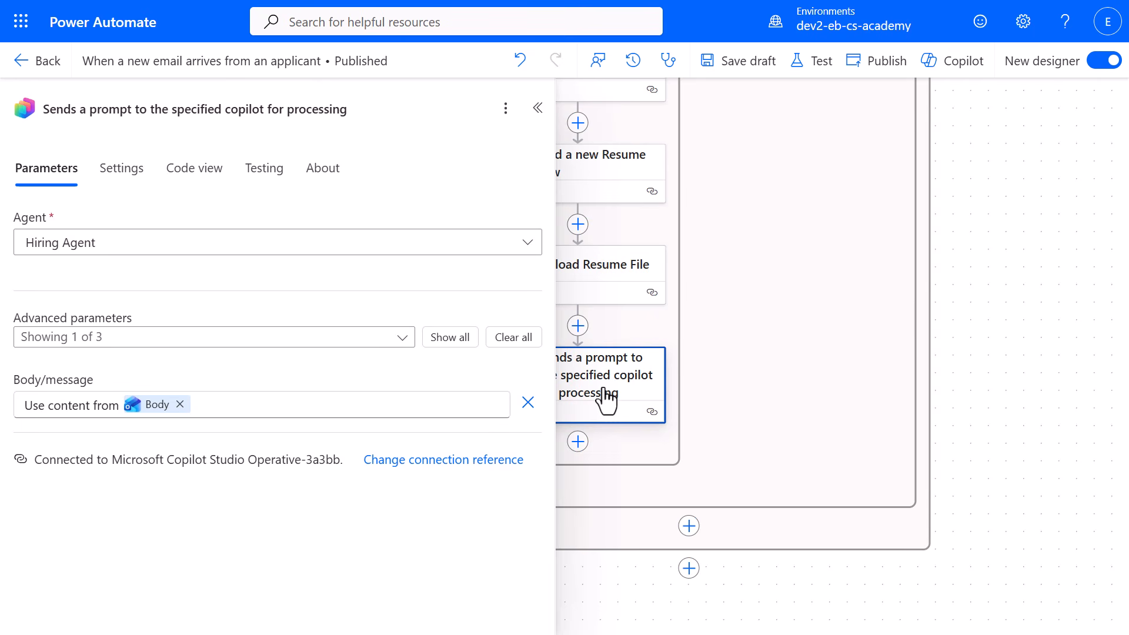
{"action": "left_click", "coordinate": [443, 406]}
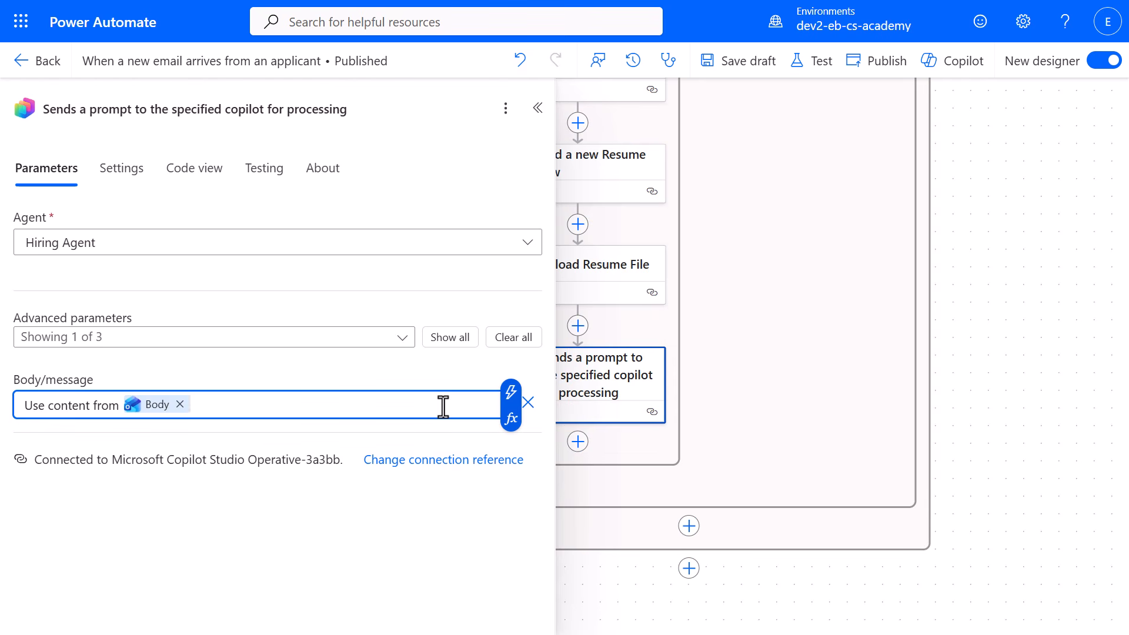
{"action": "key", "text": "ctrl+a"}
{"action": "key", "text": "BackSpace"}
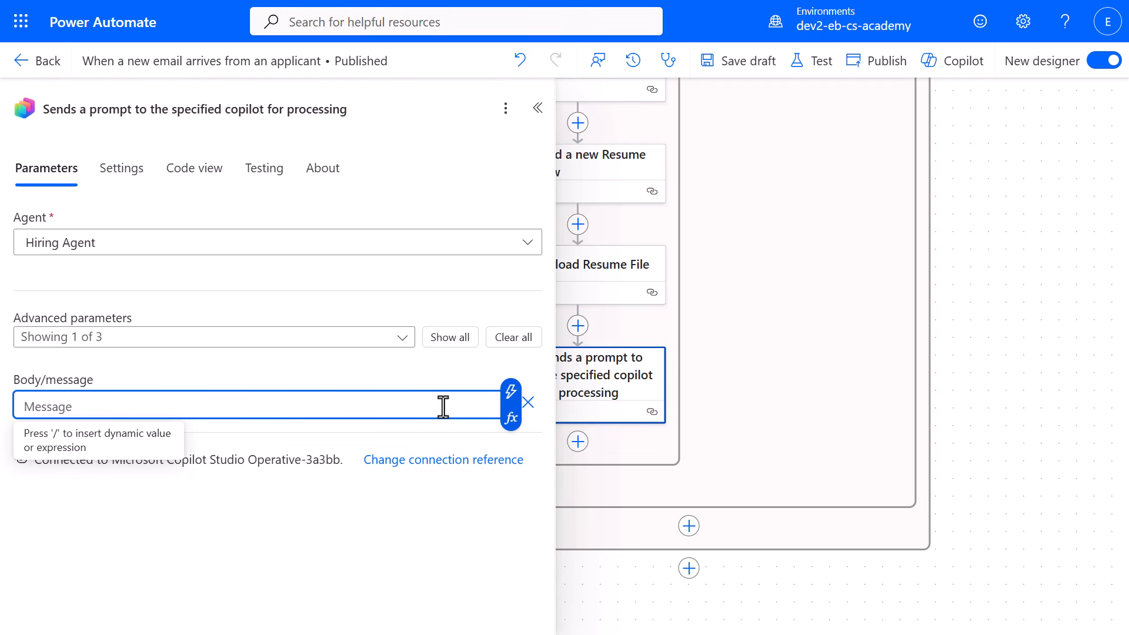
{"action": "type", "text": "Send [ResumeId (text)] = \"RESUME ID PLACEHOLDER\" and [ResumeTitle (text_1)] = \"RESUME TITLE PLACEHOLDER\" and [ResumeNumber (text_2)]= \"RESUME NUMBER PLACEHOLDER\" to the Tool \"Notify Teams Applicant channel\" in the child agent \"Application Intake Agent\""}
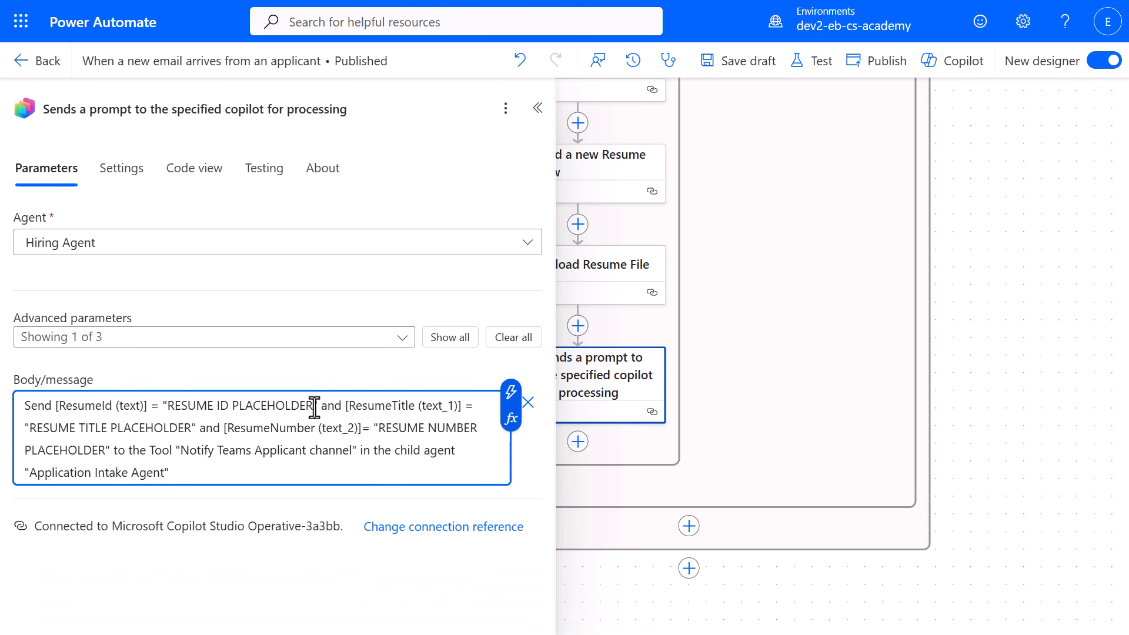
Replace RESUME ID PLACEHOLDER in the message with the Resume unique identifier from Add a new Resume row.
{"action": "left_click_drag", "start_coordinate": [313, 405], "coordinate": [168, 404]}
{"action": "key", "text": "BackSpace"}
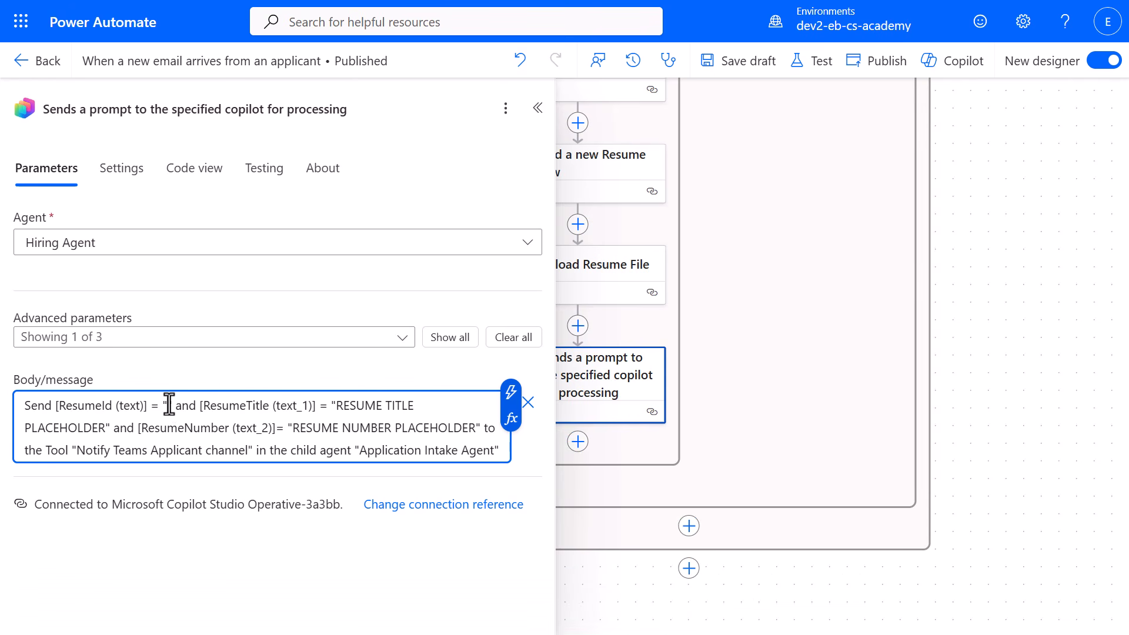
{"action": "left_click", "coordinate": [511, 392]}
{"action": "type", "text": "id"}
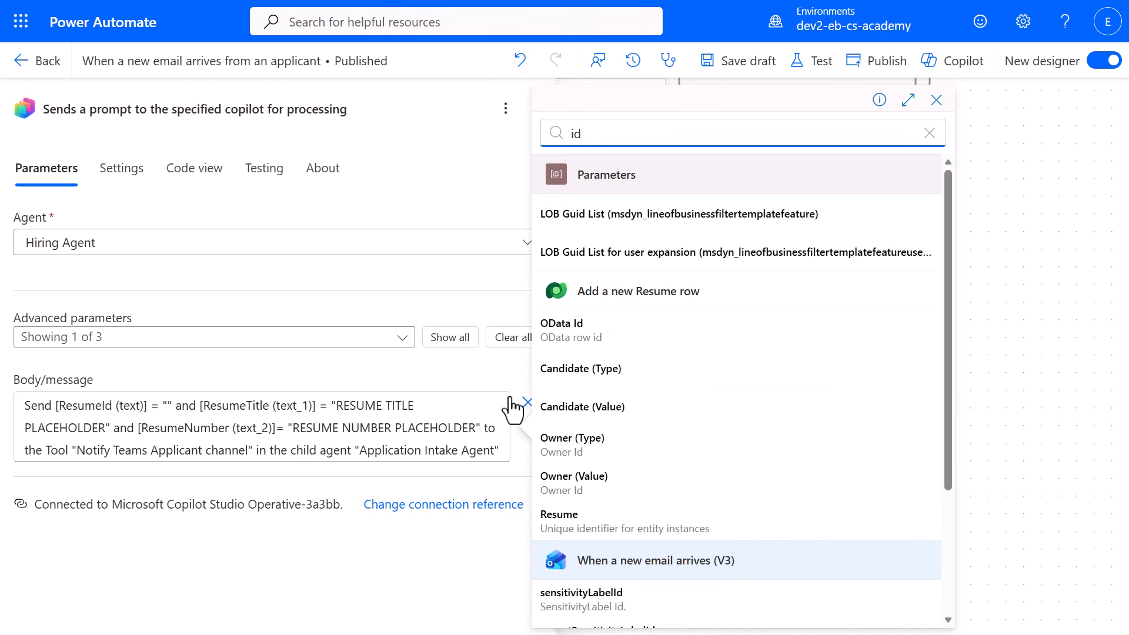
{"action": "left_click", "coordinate": [570, 517]}
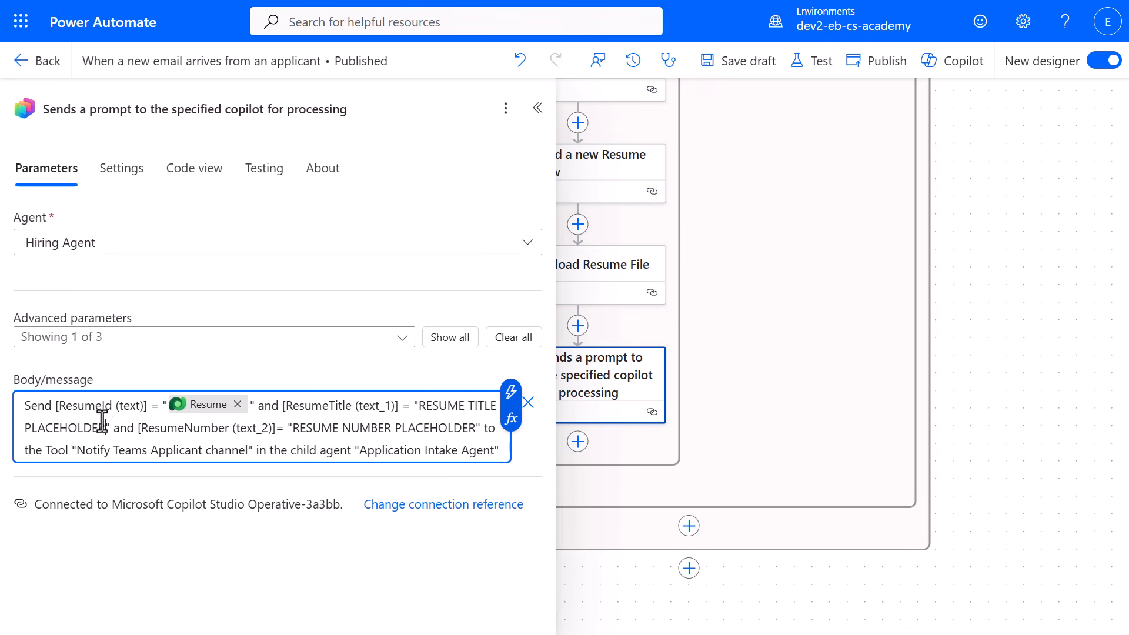
Replace the title and number placeholders with Resume Title and Resume Number from Add a new Resume row, and save the flow as a draft.
{"action": "left_click_drag", "start_coordinate": [101, 429], "coordinate": [418, 406]}
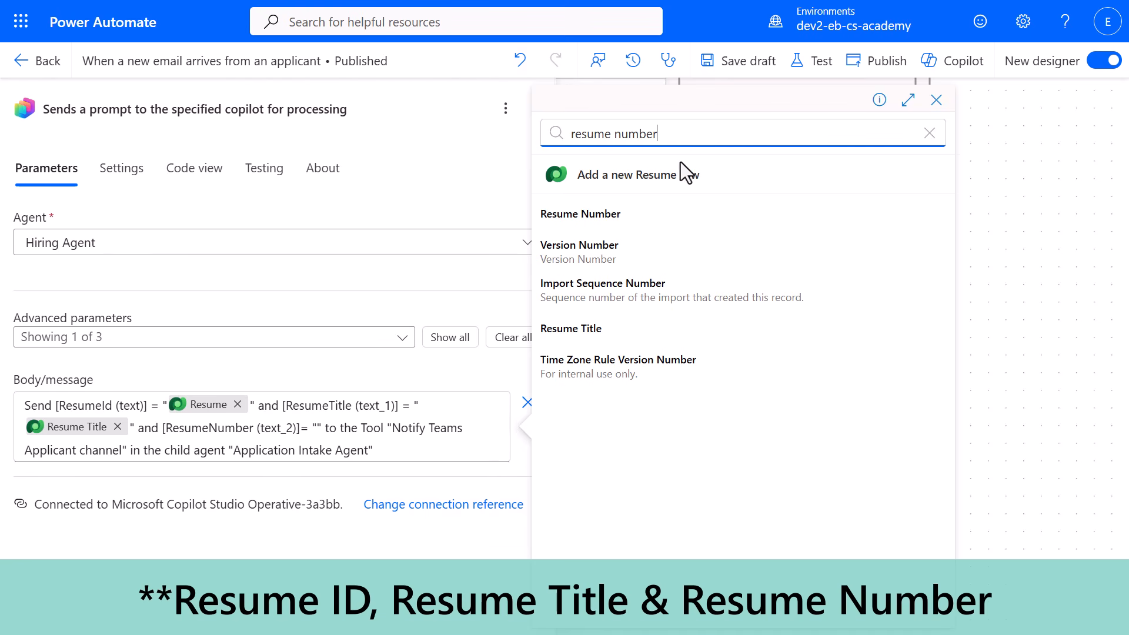
{"action": "left_click", "coordinate": [633, 219]}
{"action": "left_click", "coordinate": [537, 107]}
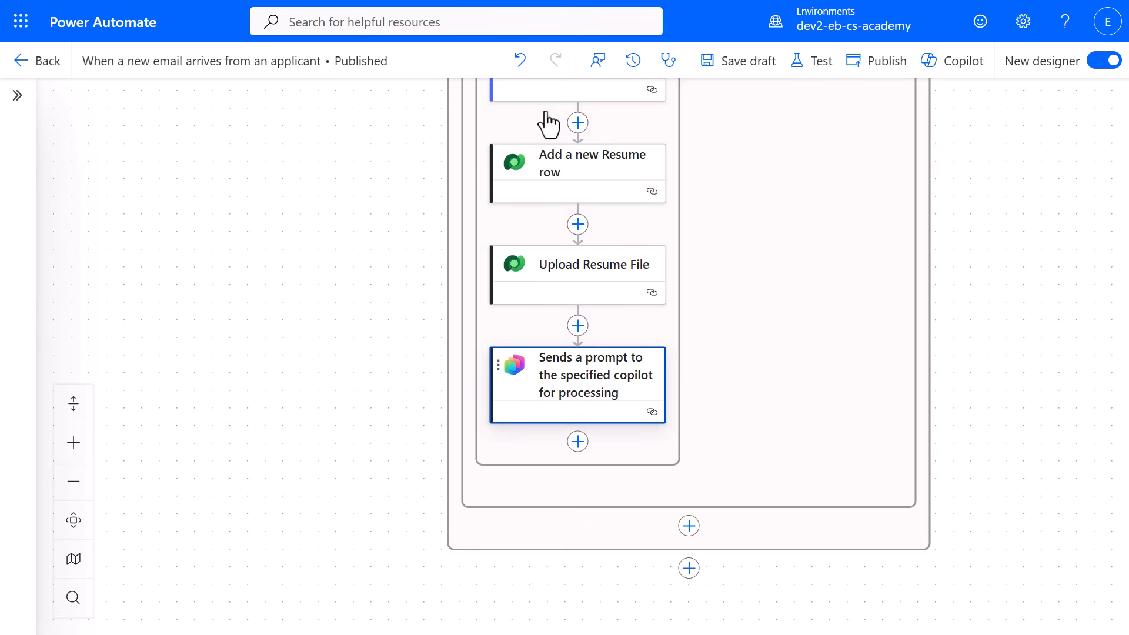
{"action": "left_click", "coordinate": [725, 68]}
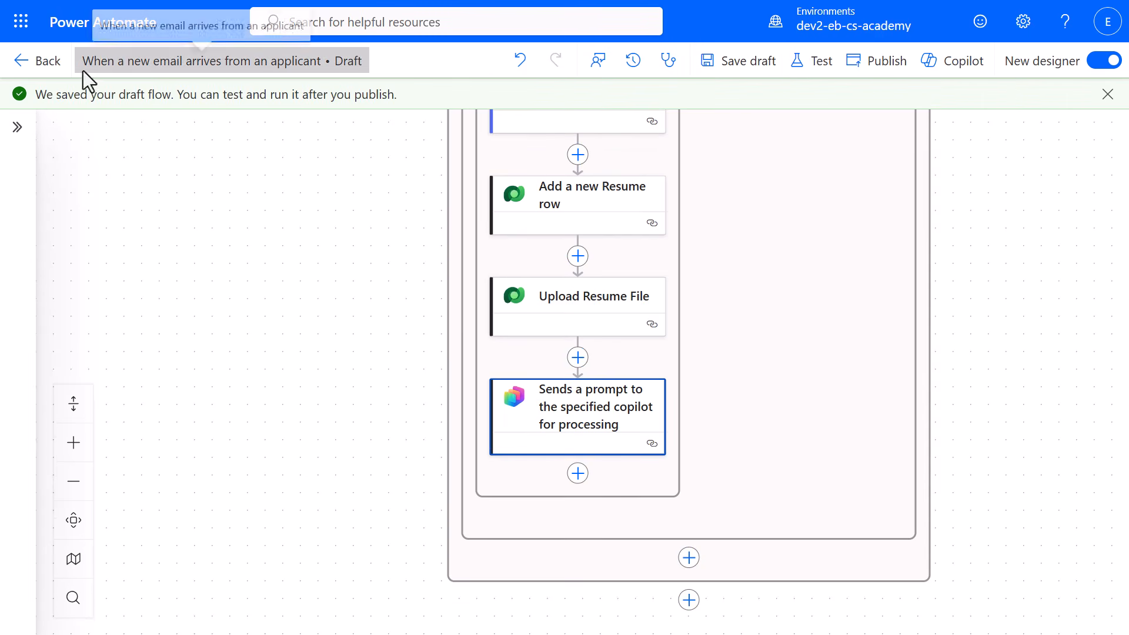
Switch the flow's plan to Copilot Studio in its details and confirm the change.
{"action": "left_click", "coordinate": [54, 65]}
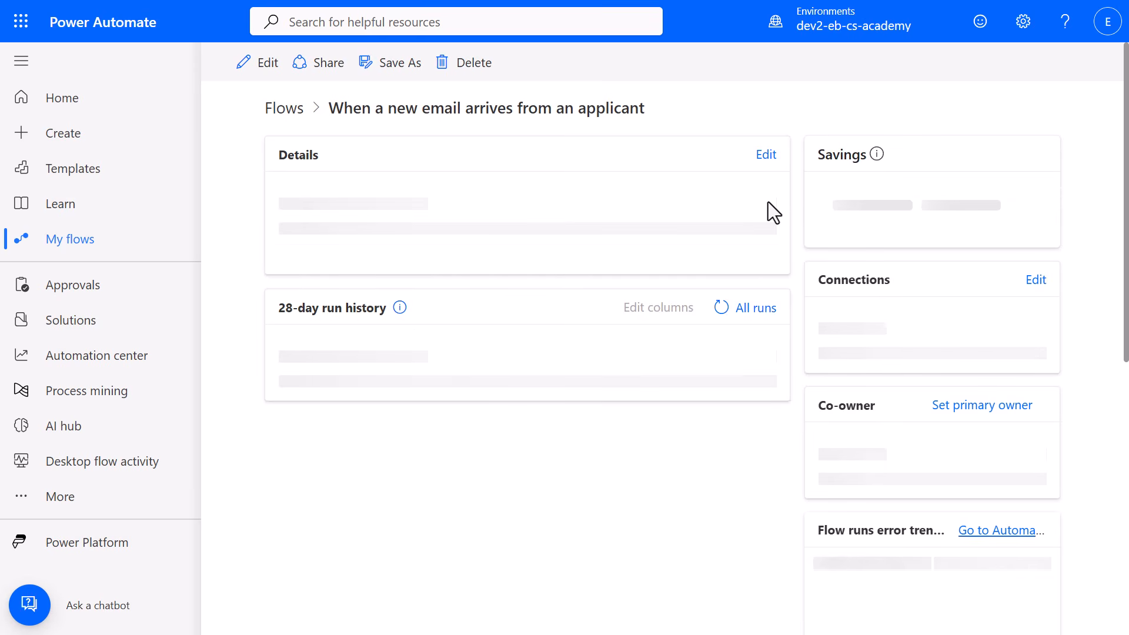
{"action": "left_click", "coordinate": [765, 156]}
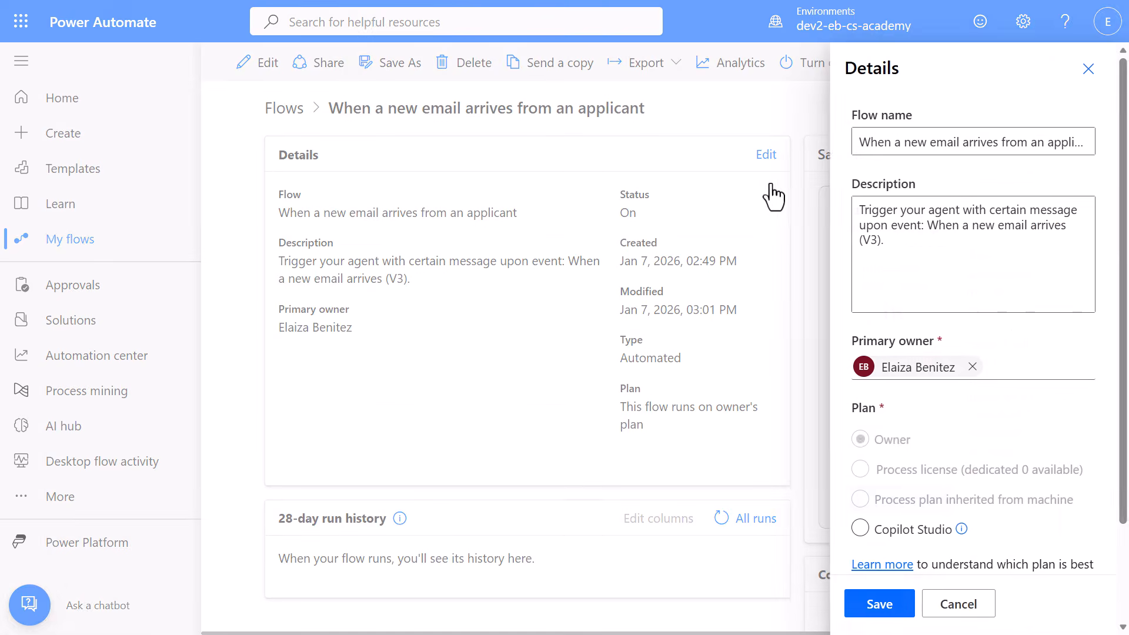
{"action": "left_click", "coordinate": [859, 529]}
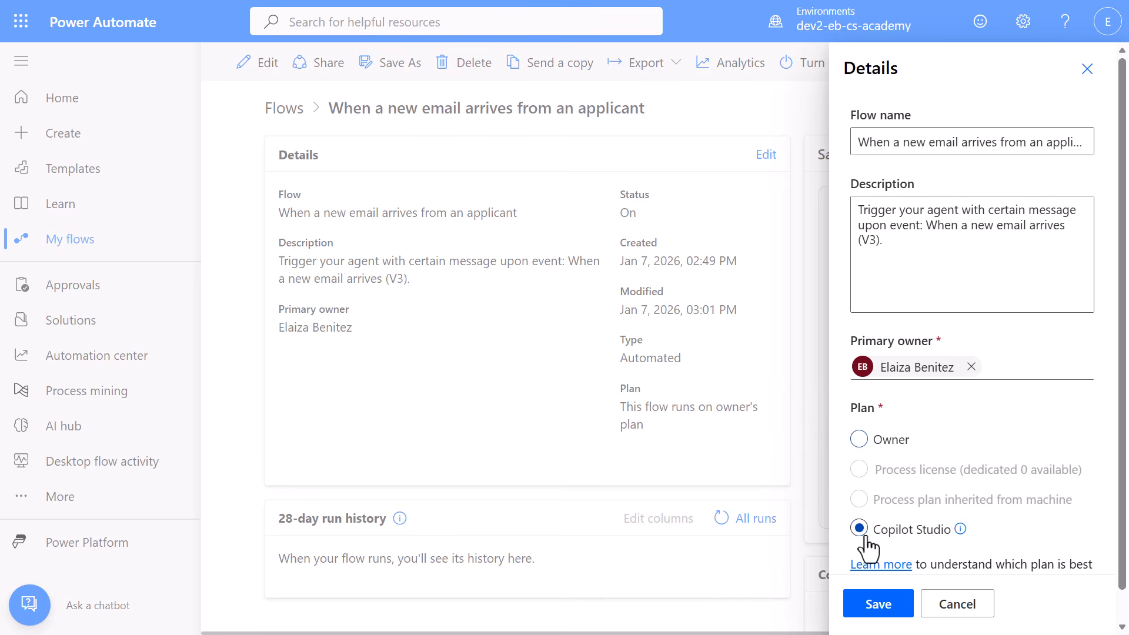
{"action": "left_click", "coordinate": [879, 610]}
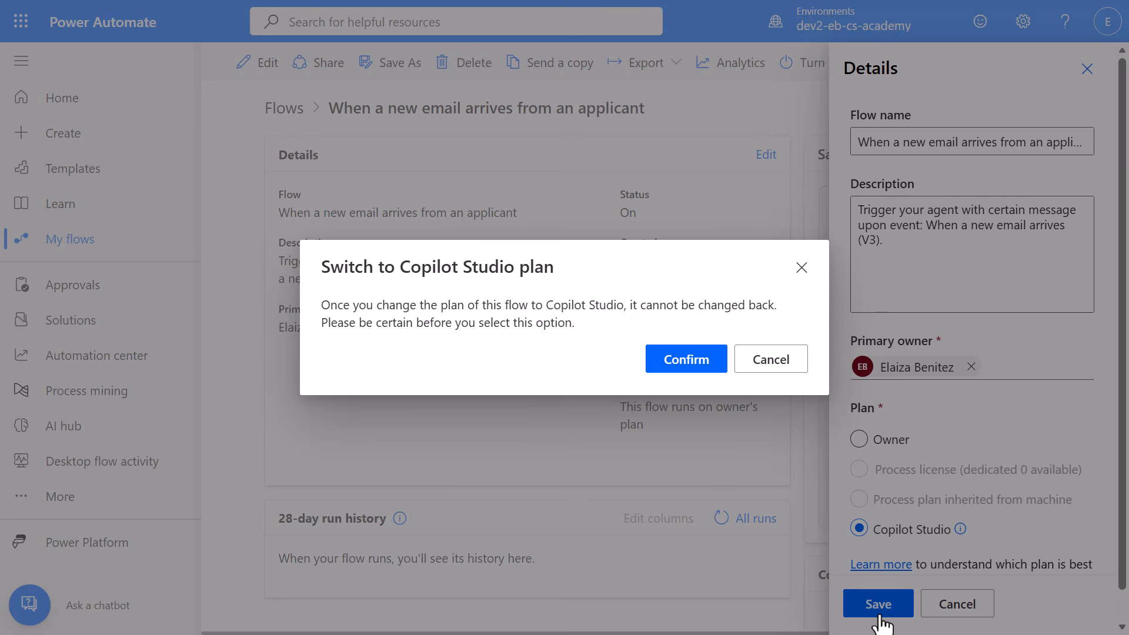
{"action": "left_click", "coordinate": [686, 356]}
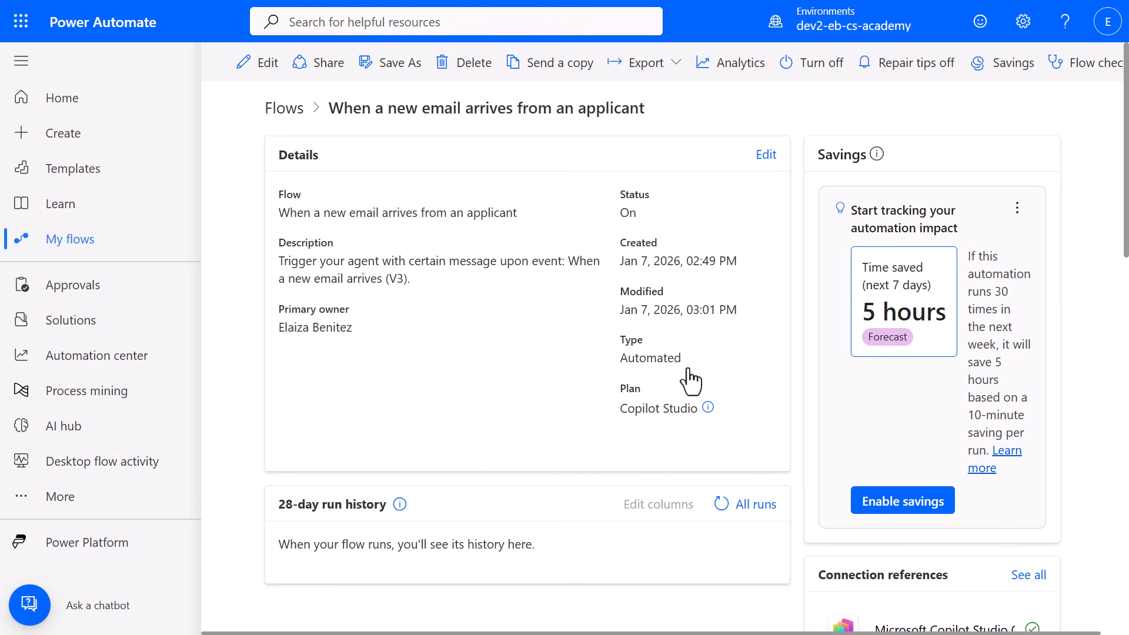
Reopen the flow for editing, publish it, and expand its For each and Condition blocks to review the actions.
{"action": "left_click", "coordinate": [259, 77]}
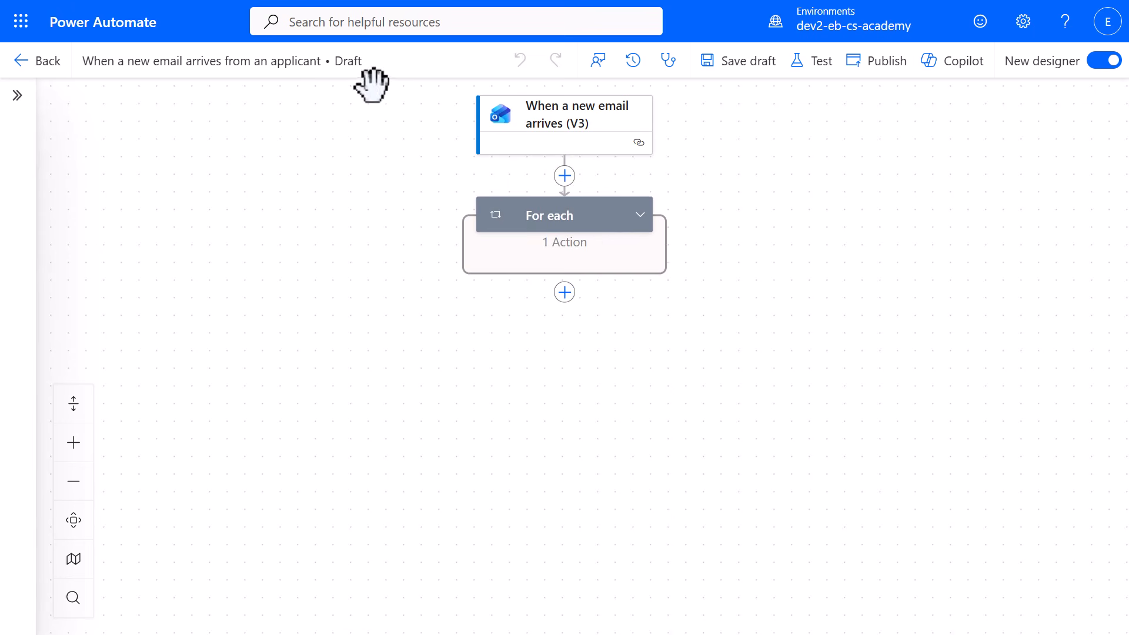
{"action": "left_click", "coordinate": [887, 89]}
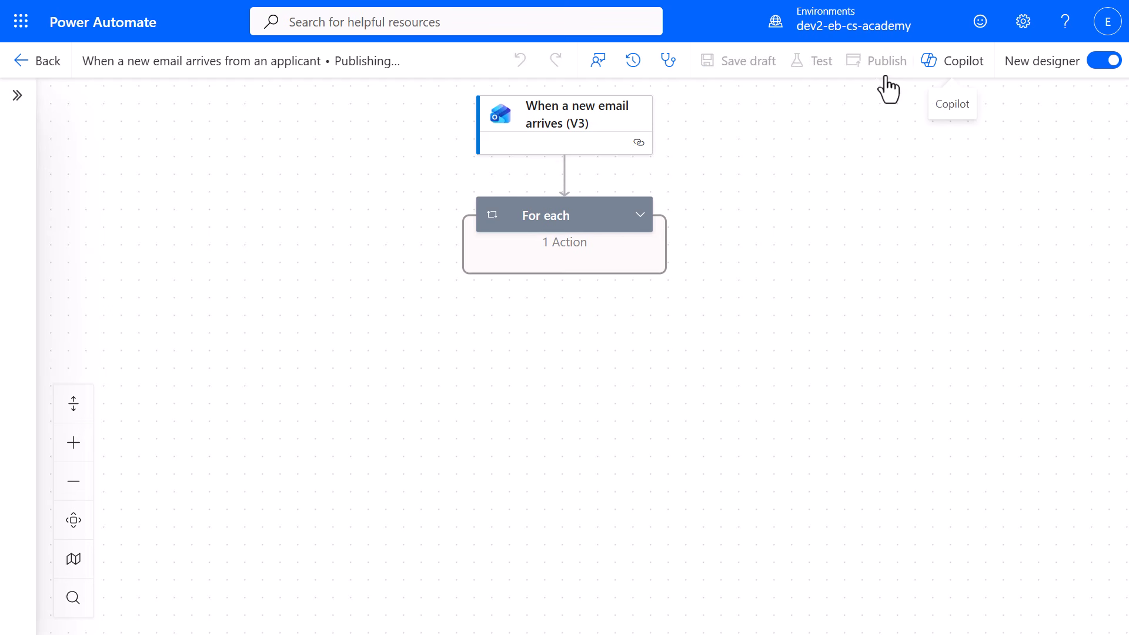
{"action": "left_click", "coordinate": [640, 247]}
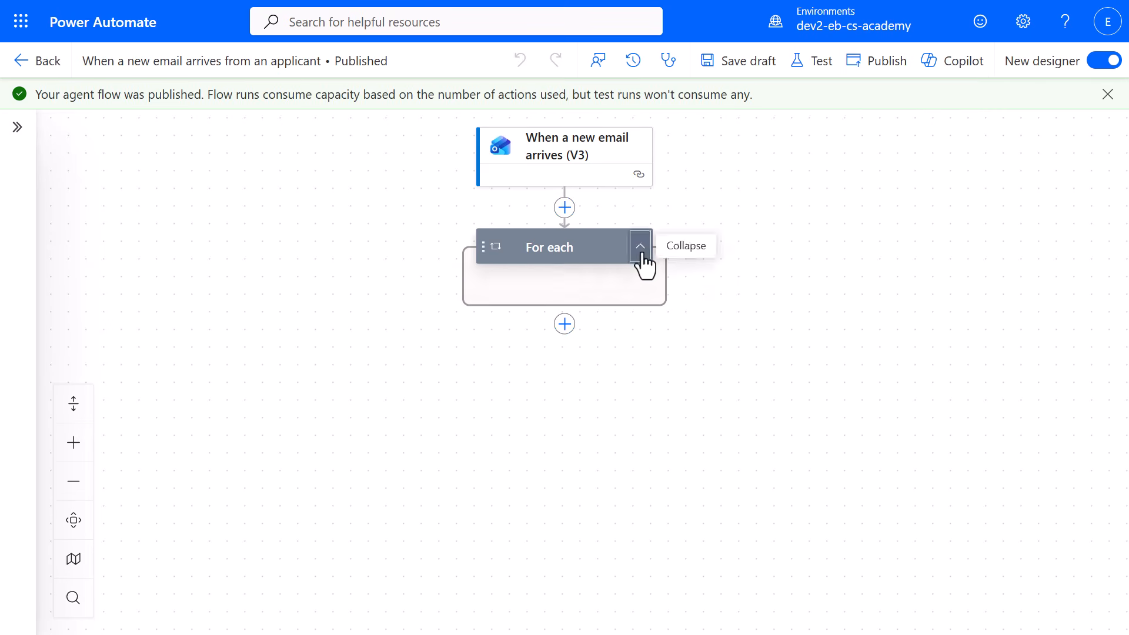
{"action": "left_click", "coordinate": [656, 333]}
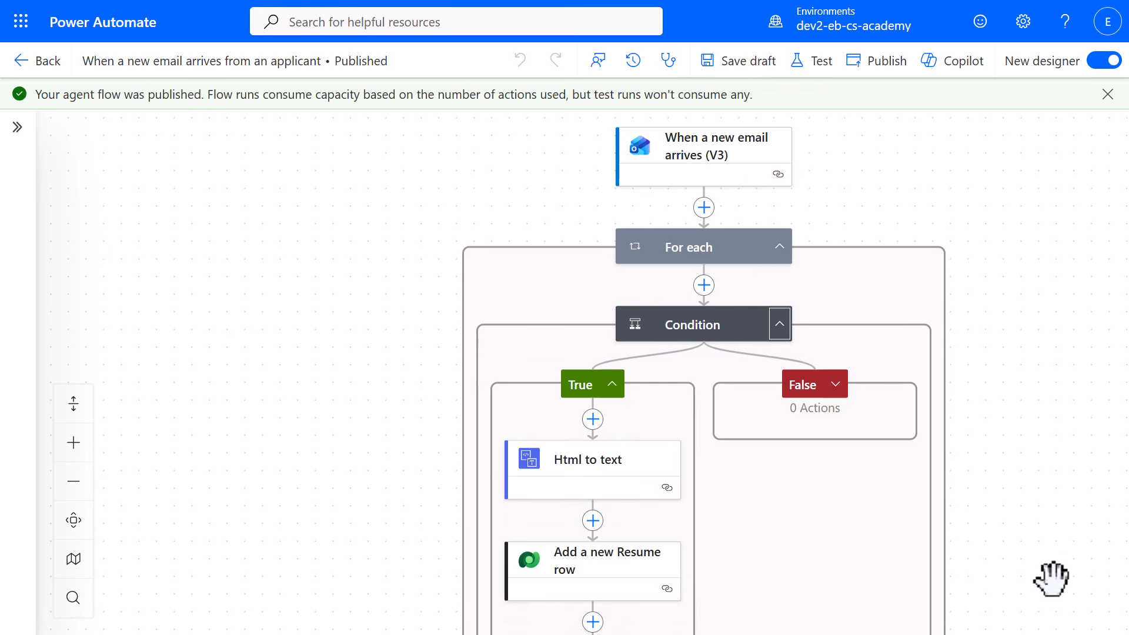
{"action": "left_click_drag", "start_coordinate": [1048, 585], "coordinate": [1007, 262]}
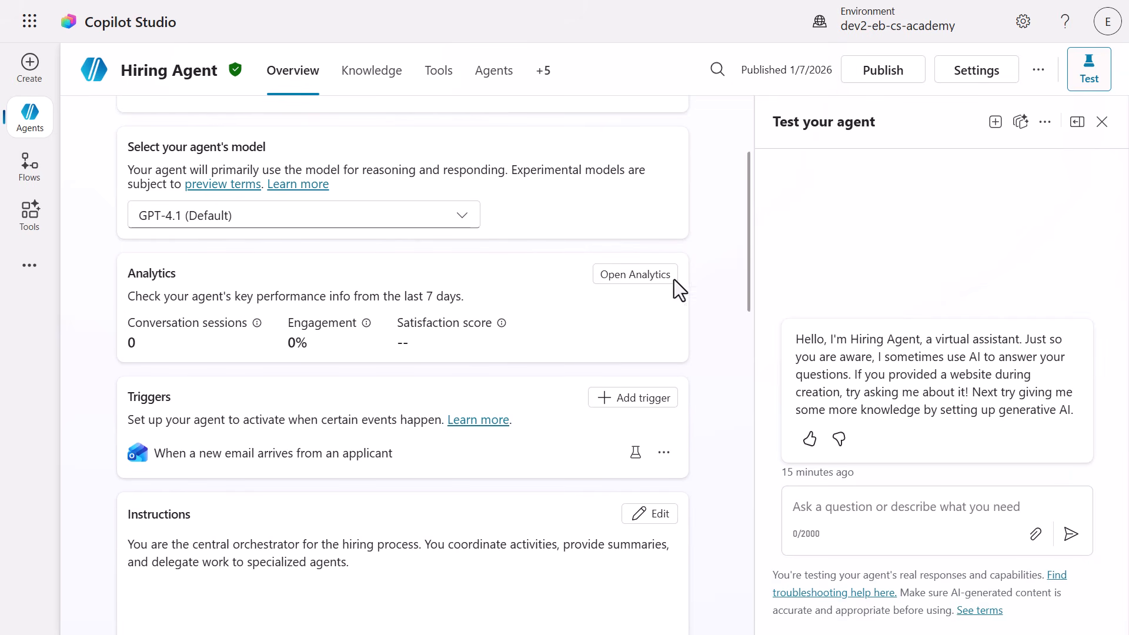
In Copilot Studio, open the Hiring Agent's Application Intake Agent and start a new agent flow as an added tool.
{"action": "left_click", "coordinate": [495, 73]}
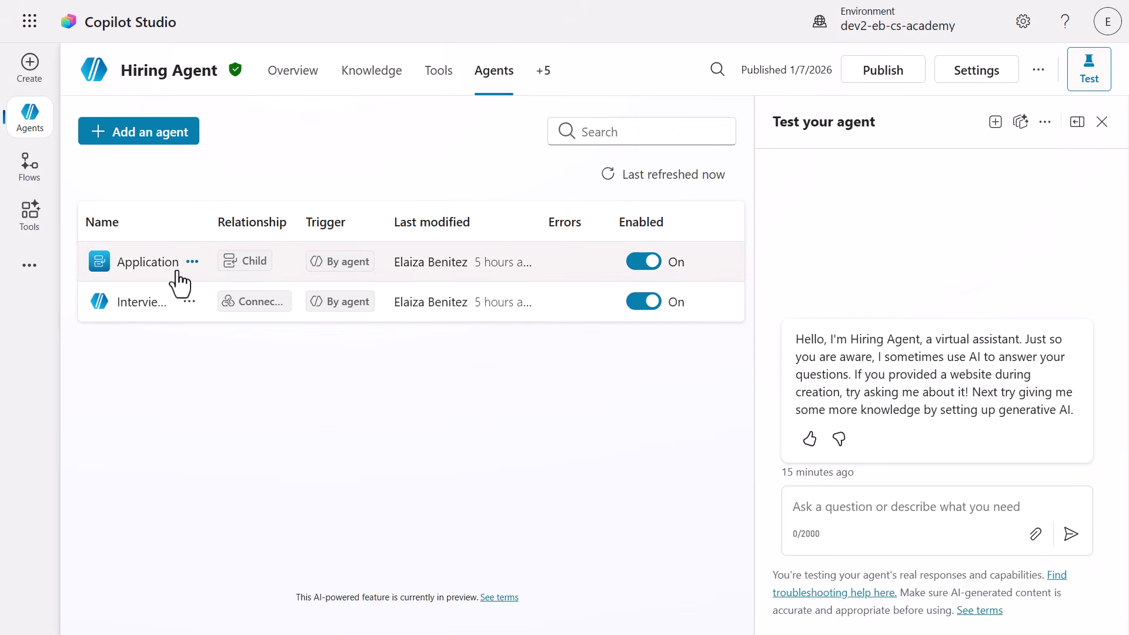
{"action": "left_click", "coordinate": [159, 267]}
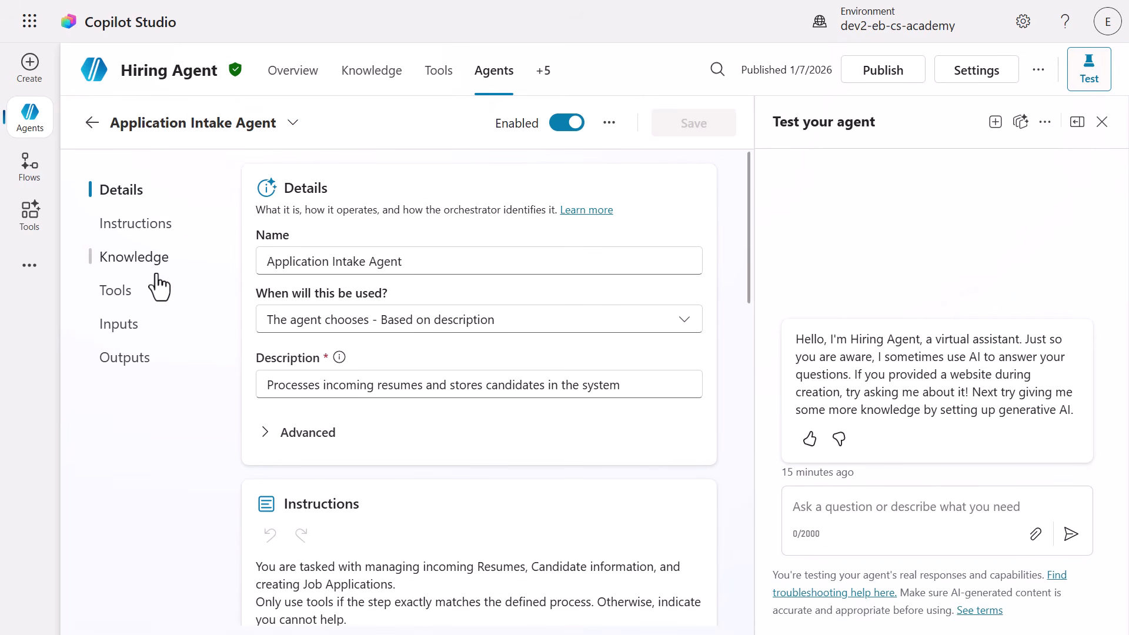
{"action": "left_click", "coordinate": [136, 301]}
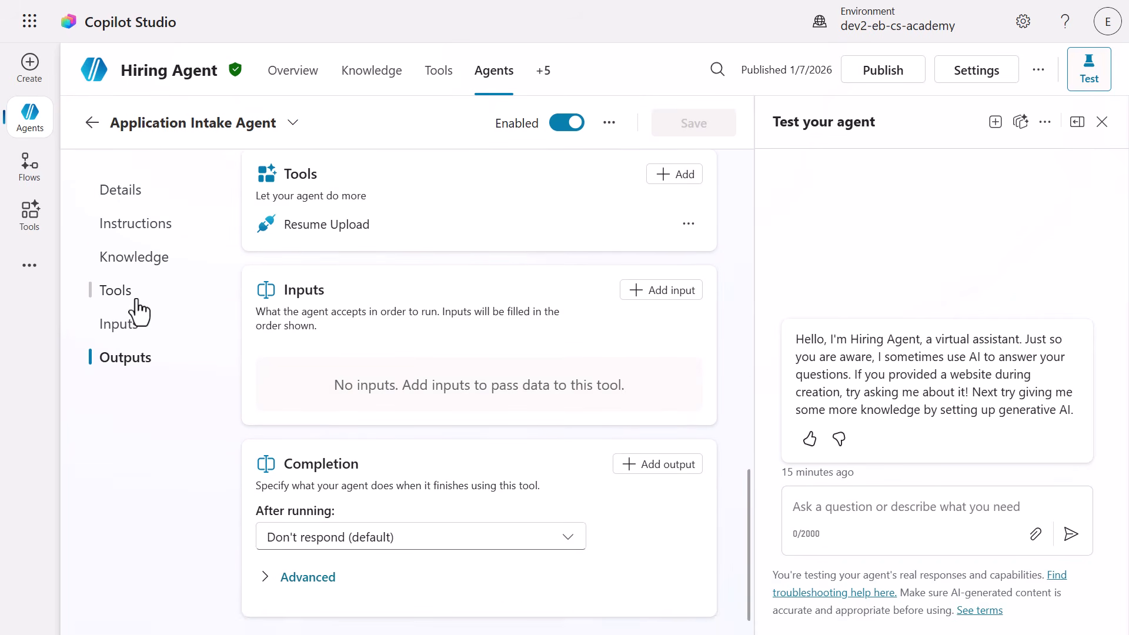
{"action": "left_click", "coordinate": [663, 174]}
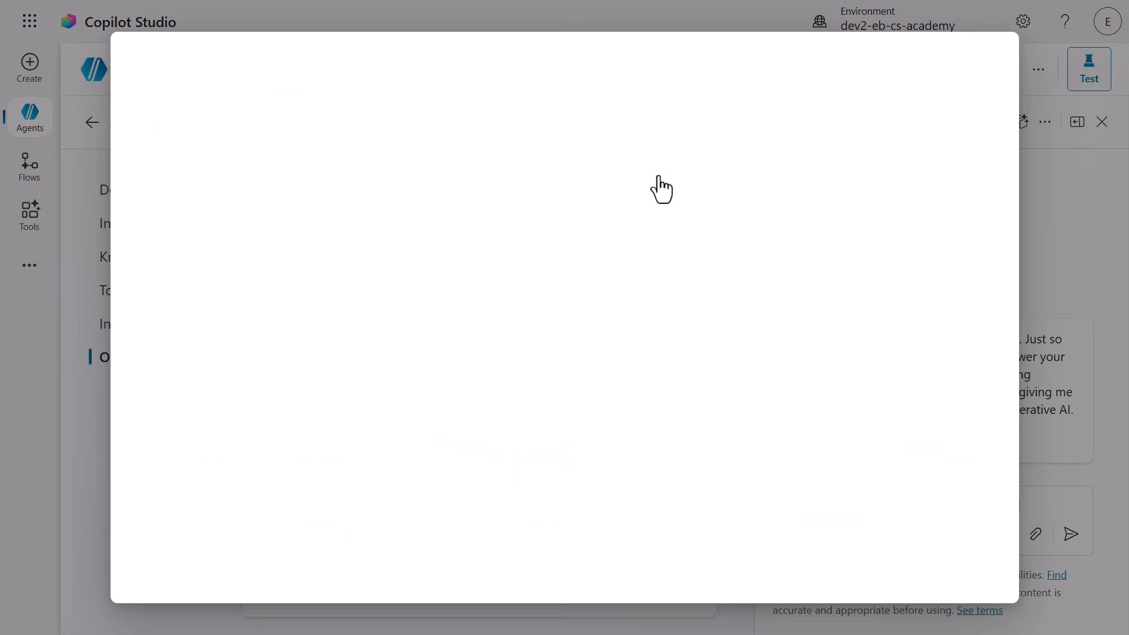
{"action": "left_click", "coordinate": [911, 367]}
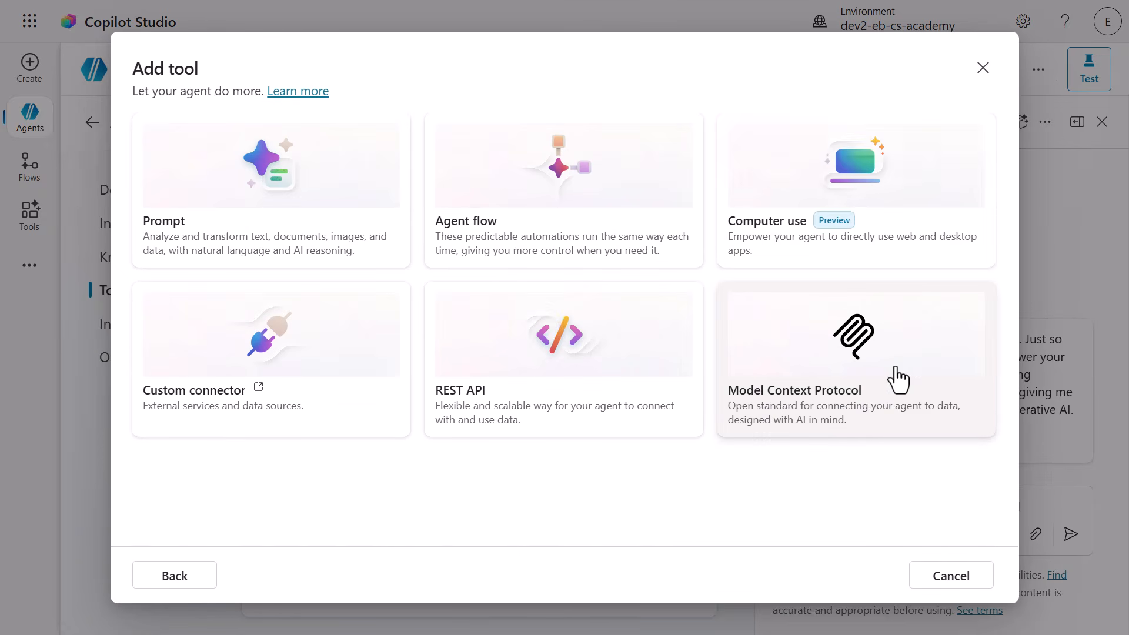
{"action": "left_click", "coordinate": [638, 253]}
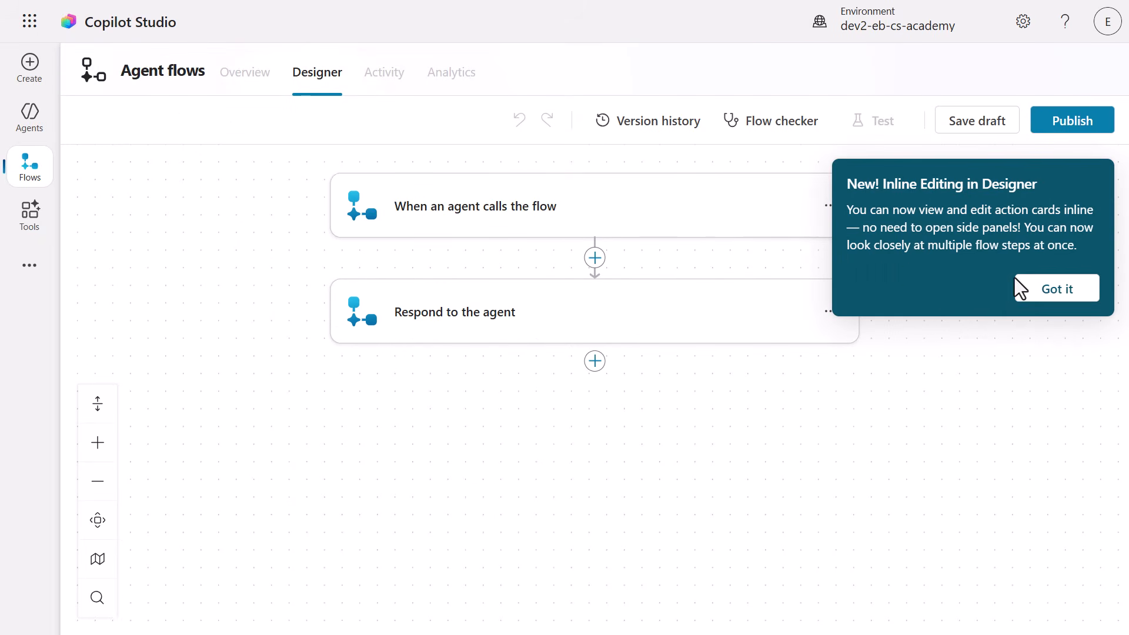
{"action": "left_click", "coordinate": [1039, 288]}
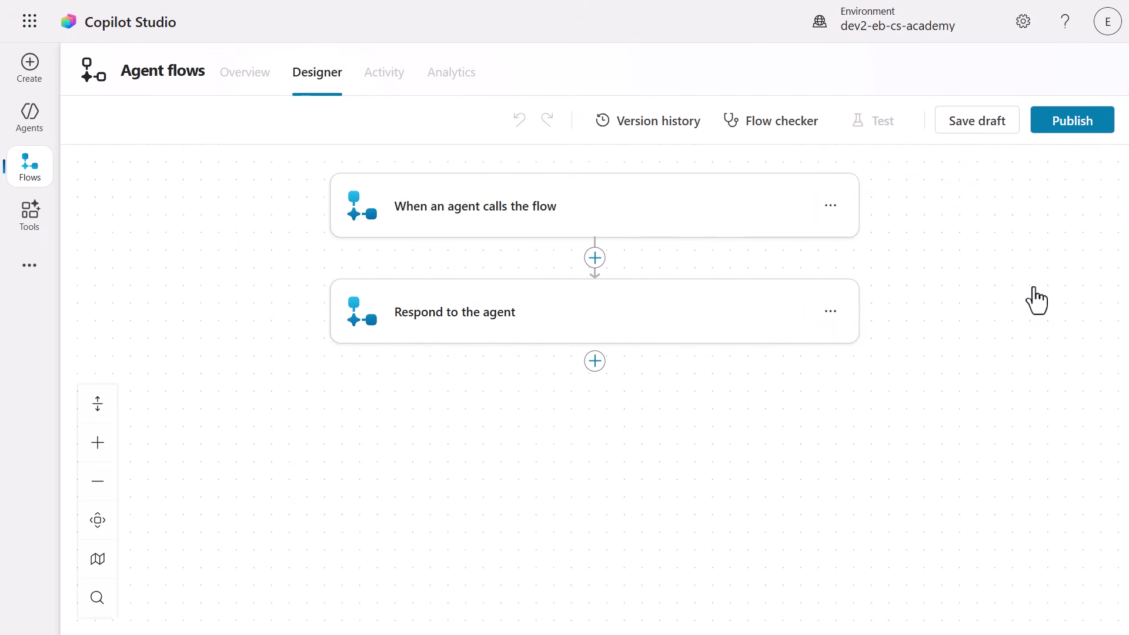
Add three text inputs named ResumeId, ResumeTitle and ResumeNumber to the When an agent calls the flow trigger.
{"action": "left_click", "coordinate": [732, 233]}
{"action": "left_click", "coordinate": [432, 255]}
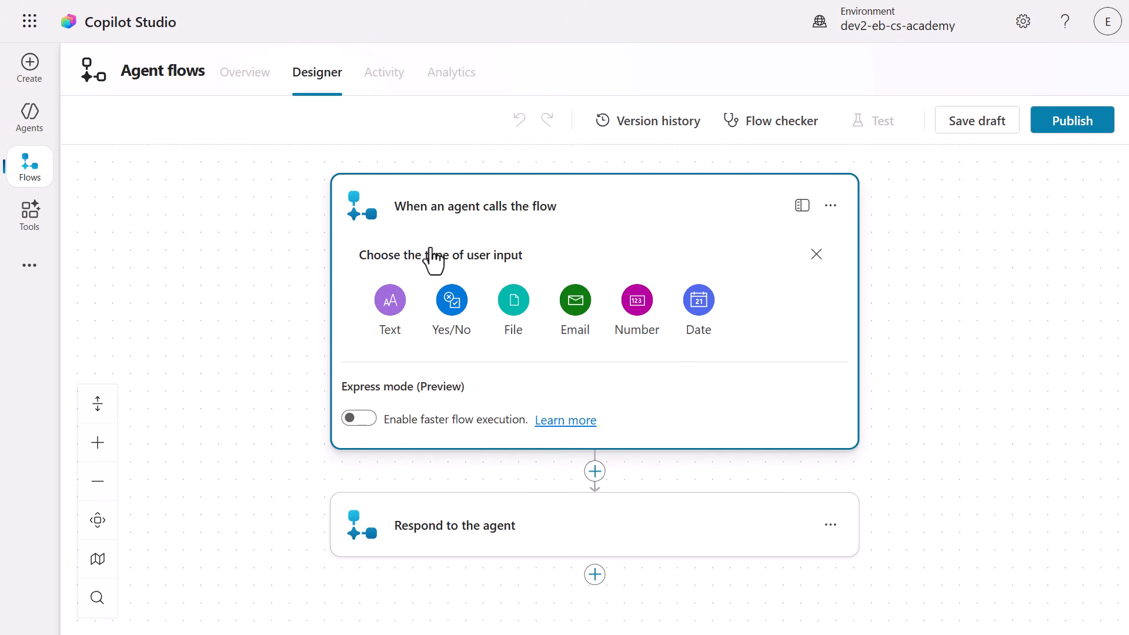
{"action": "left_click", "coordinate": [402, 311]}
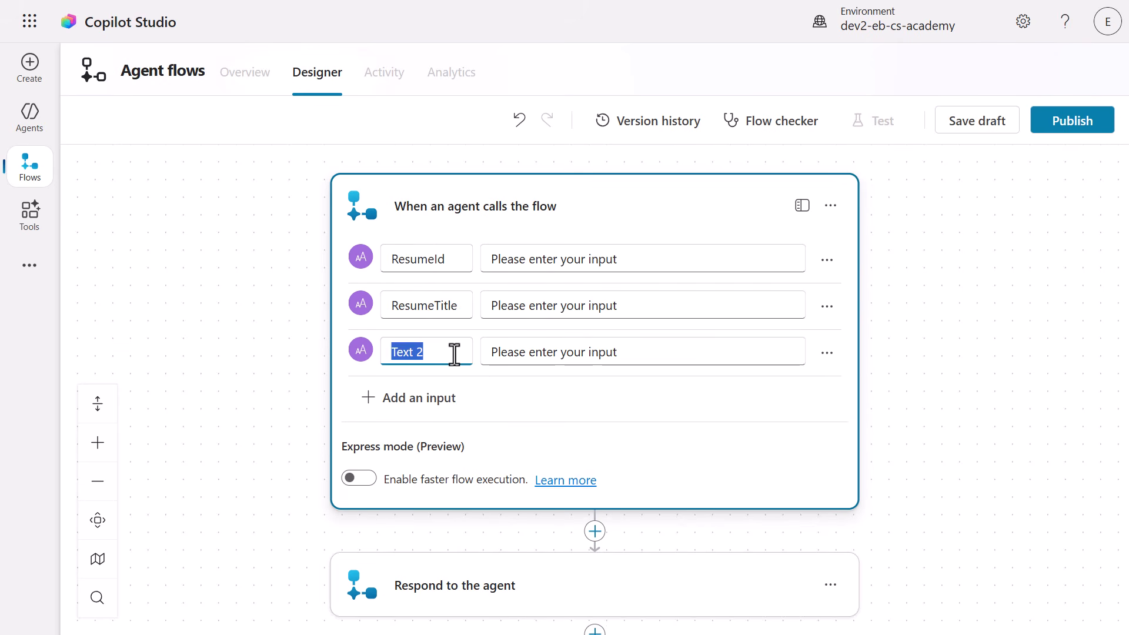
{"action": "key", "text": "BackSpace"}
{"action": "type", "text": "ResumeNumber"}
{"action": "left_click", "coordinate": [495, 395]}
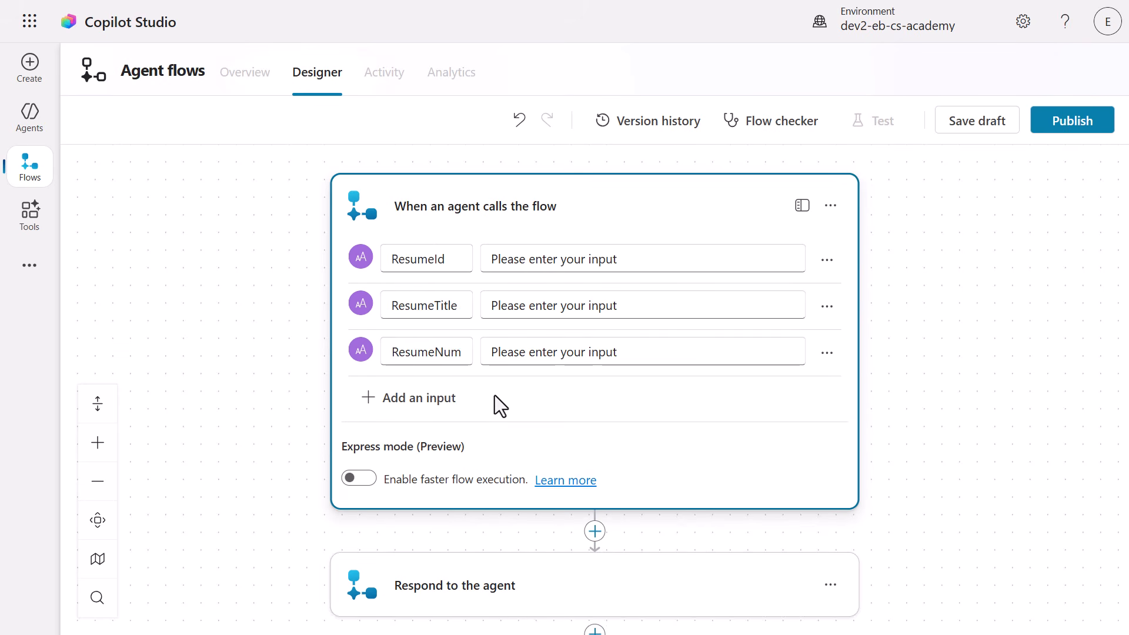
Add the Microsoft Teams action Post card in a chat or channel after the trigger and sign in to create its connection.
{"action": "left_click", "coordinate": [595, 533]}
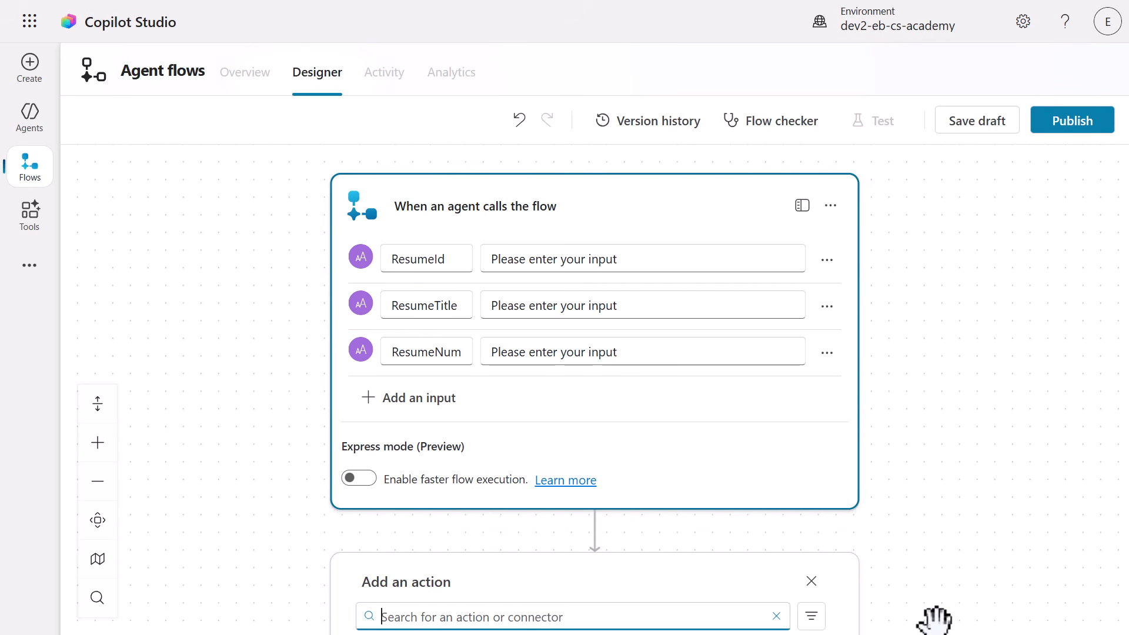
{"action": "left_click_drag", "start_coordinate": [937, 620], "coordinate": [925, 323]}
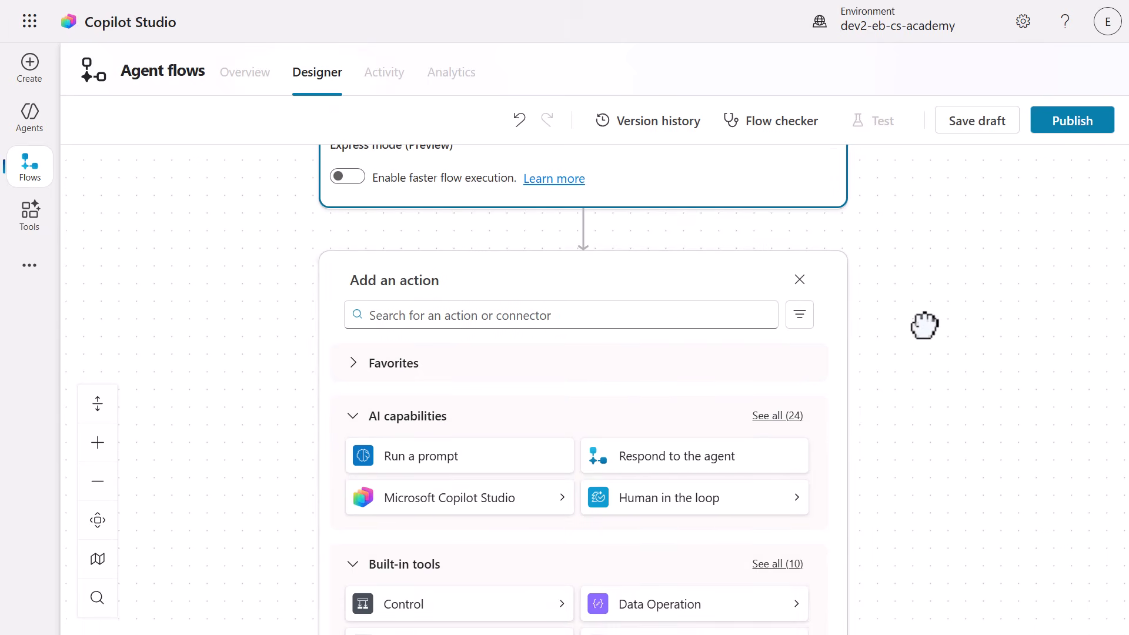
{"action": "left_click", "coordinate": [675, 318]}
{"action": "type", "text": "post"}
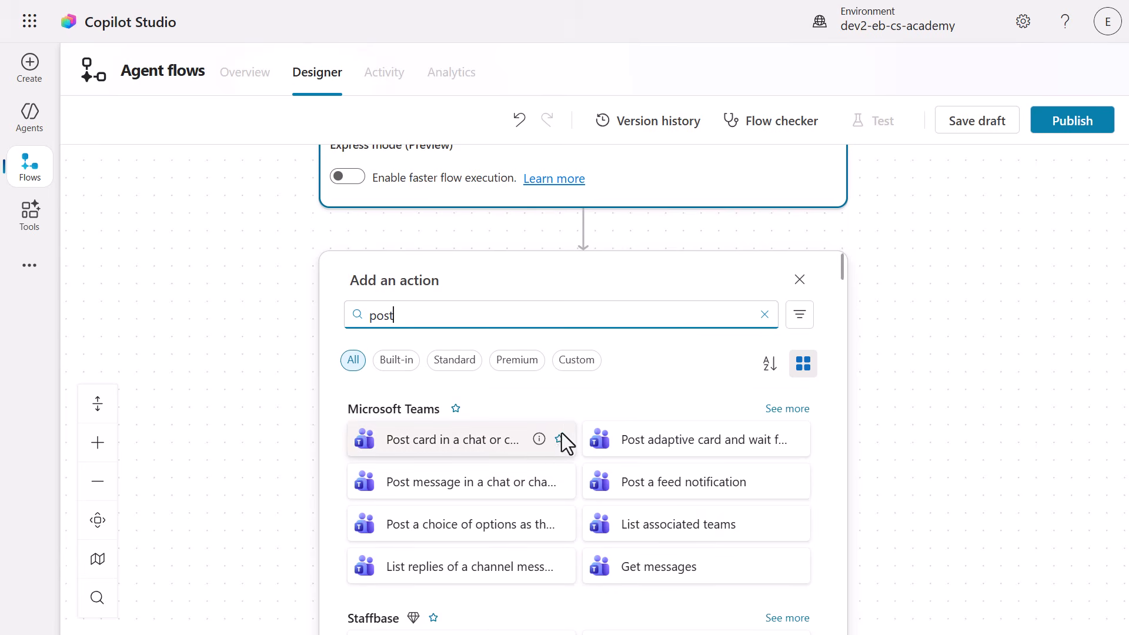
{"action": "left_click", "coordinate": [562, 434]}
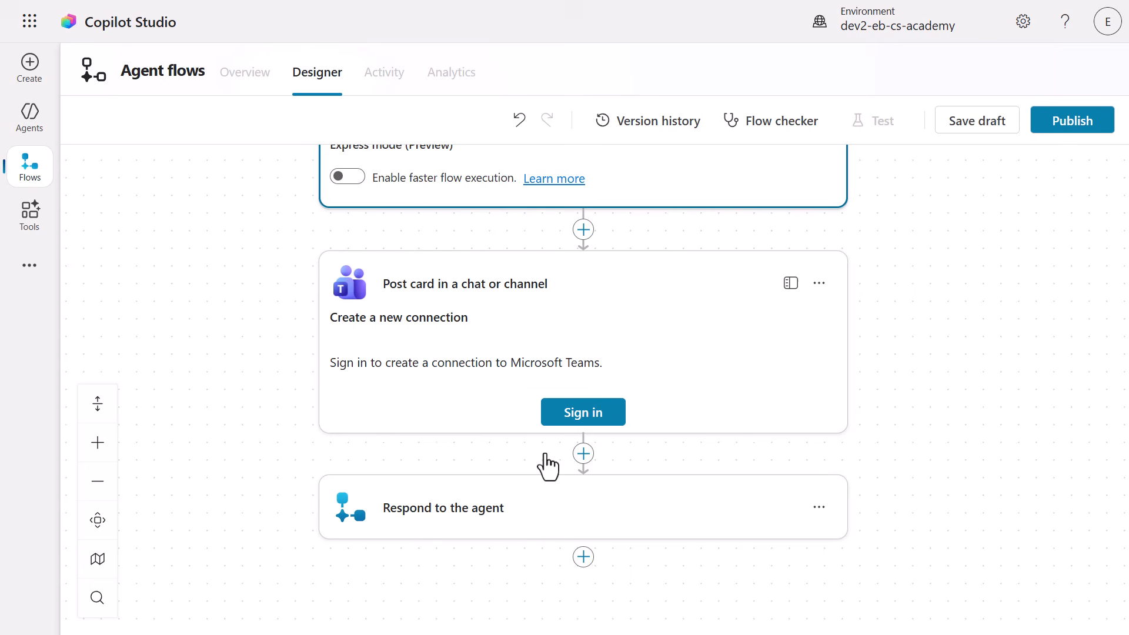
{"action": "left_click", "coordinate": [555, 423]}
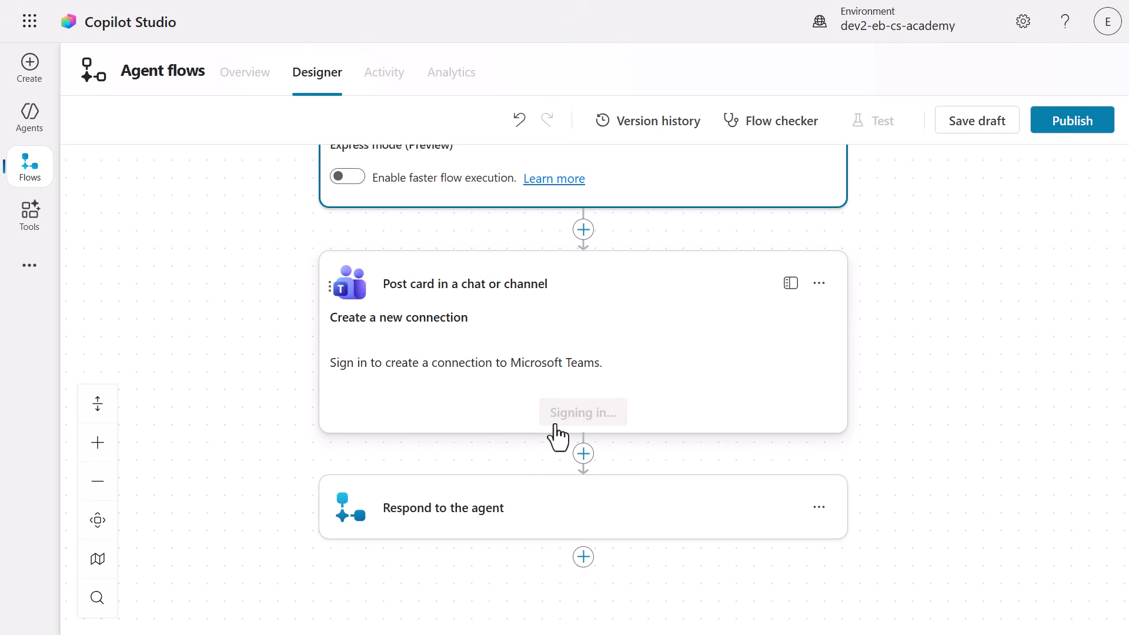
{"action": "left_click", "coordinate": [227, 408]}
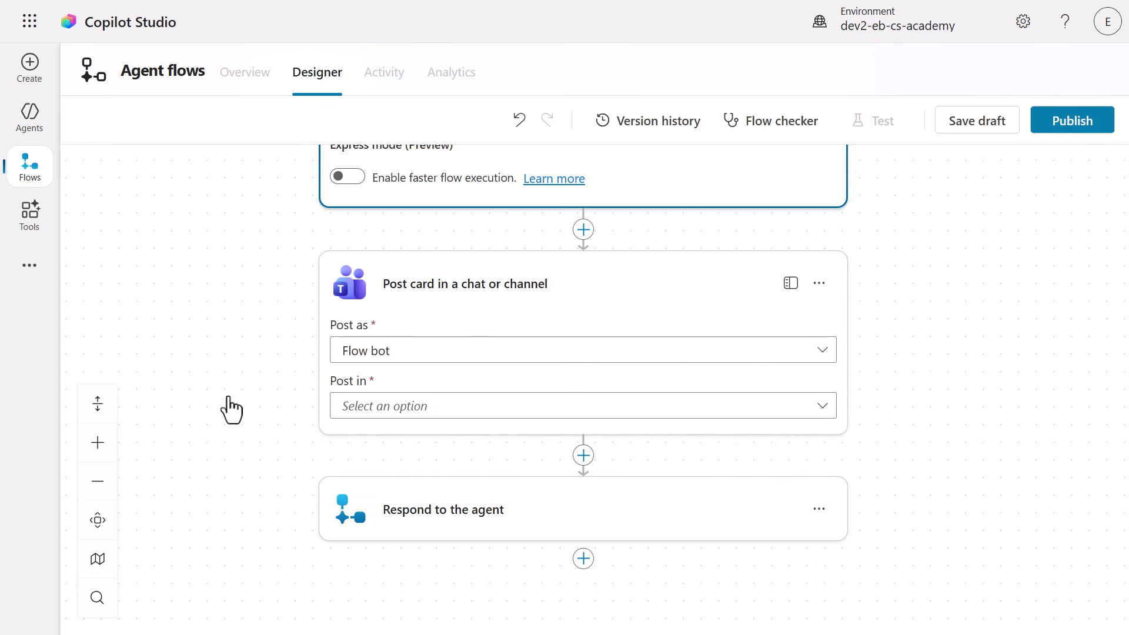
Set the Teams card to post in a Channel, with team Contoso HR and channel Applicants.
{"action": "left_click", "coordinate": [441, 415]}
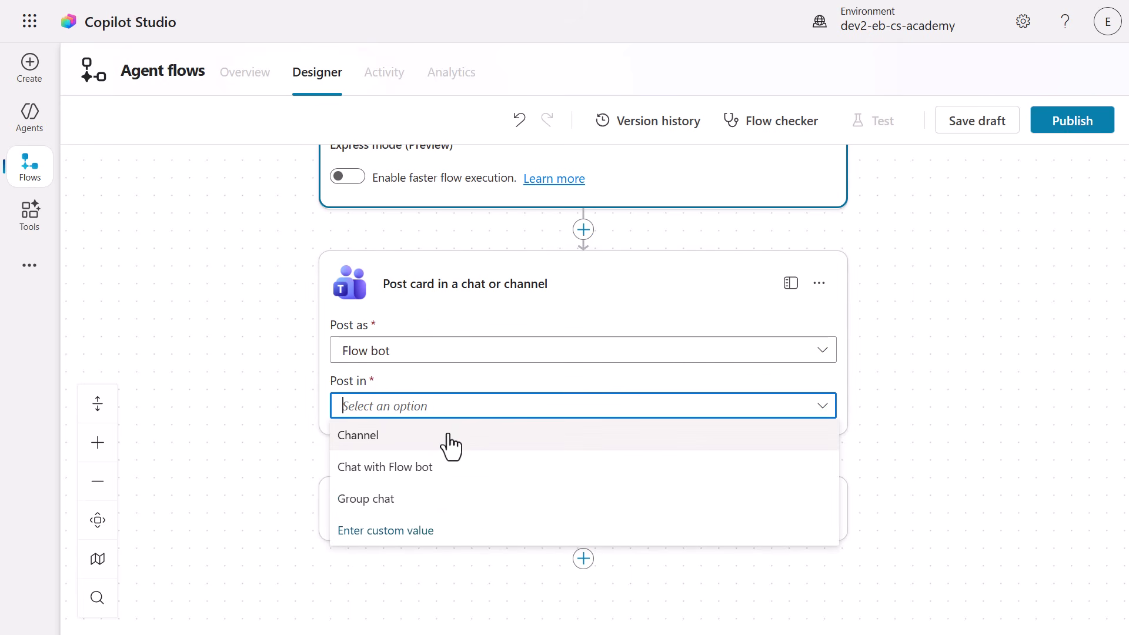
{"action": "left_click", "coordinate": [450, 435]}
{"action": "left_click", "coordinate": [828, 468]}
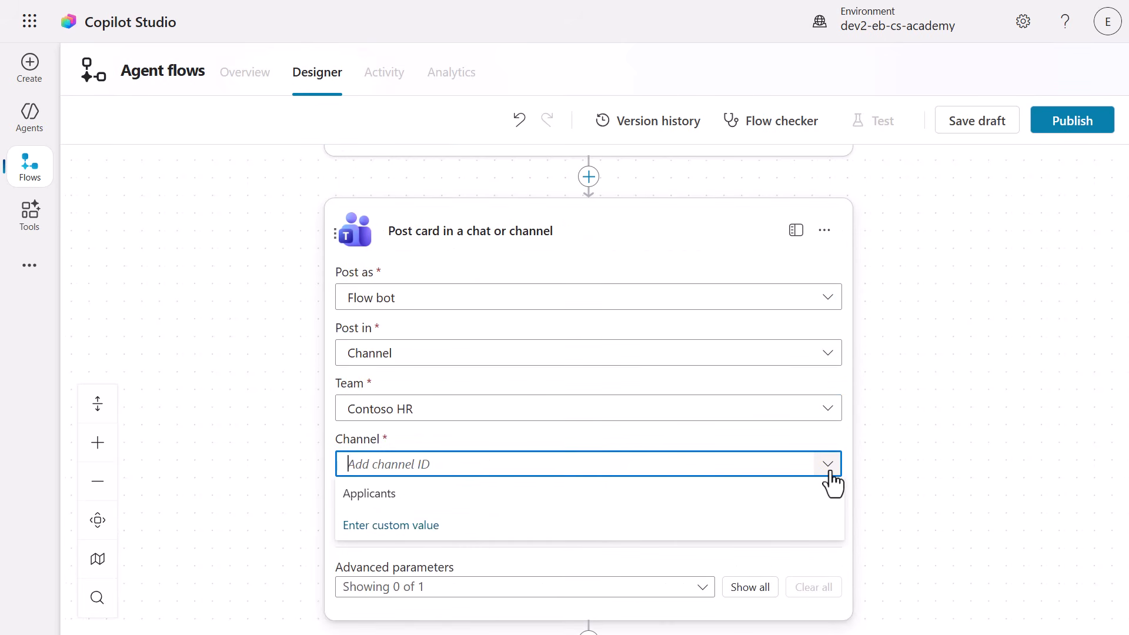
{"action": "left_click", "coordinate": [785, 501]}
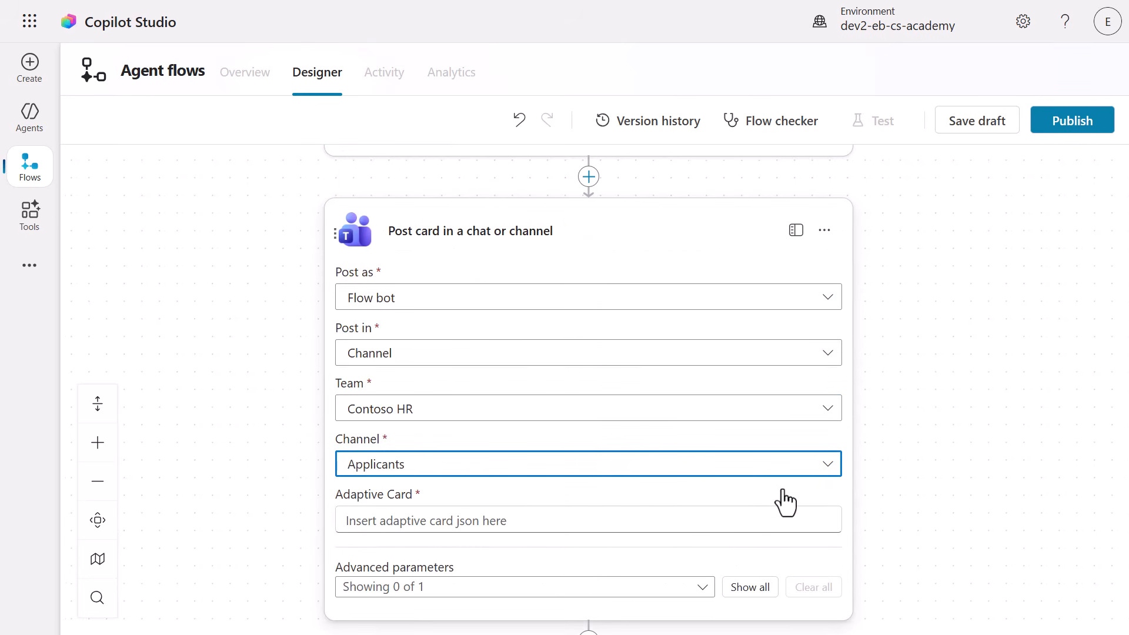
Open the Post card action's full parameters and paste the lab's adaptive card JSON into Adaptive Card.
{"action": "left_click", "coordinate": [779, 520]}
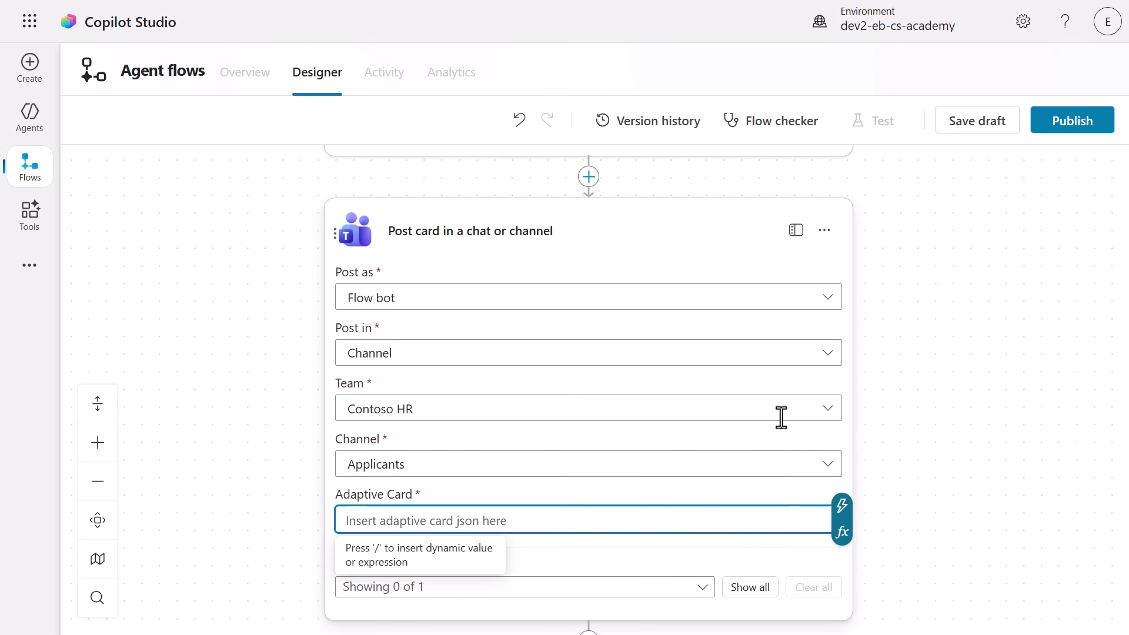
{"action": "left_click", "coordinate": [790, 235]}
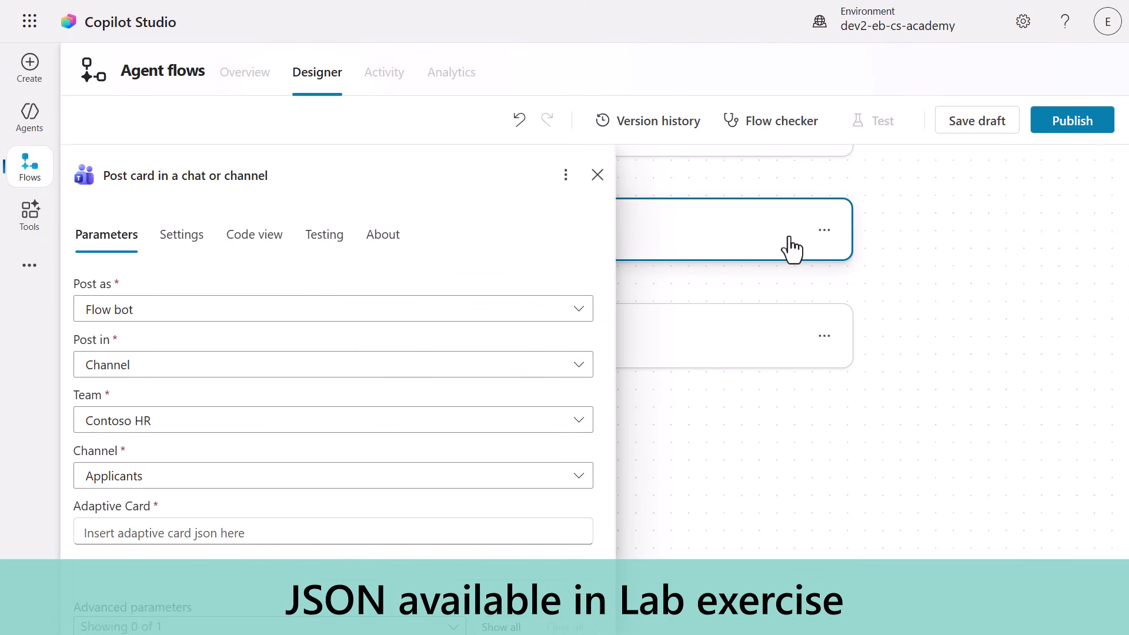
{"action": "left_click", "coordinate": [552, 533]}
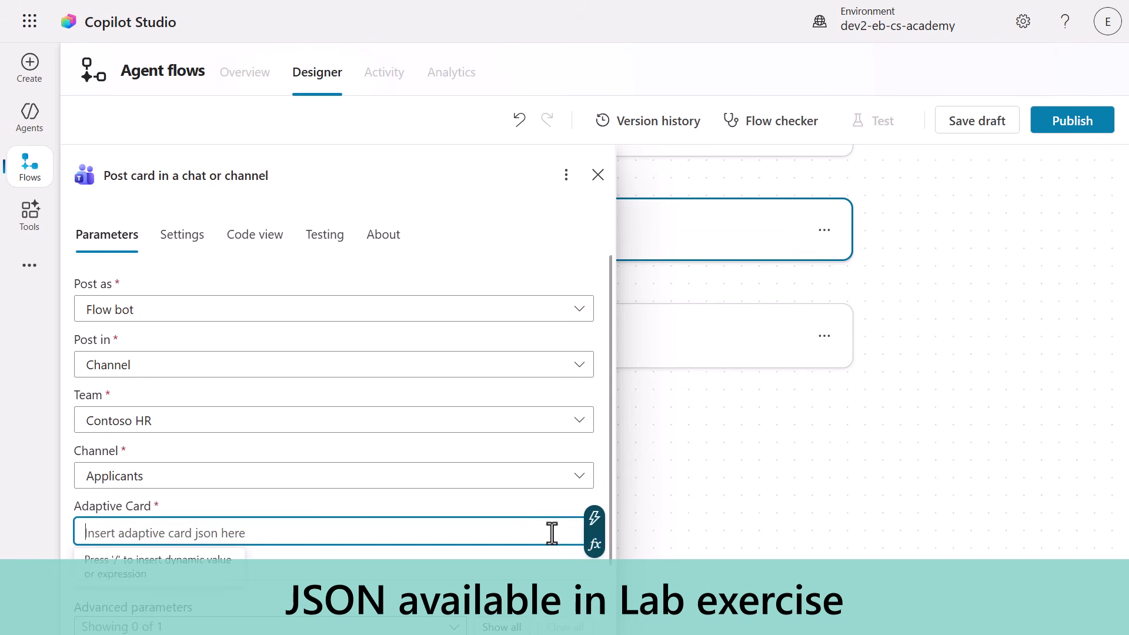
{"action": "key", "text": "ctrl+v"}
{"action": "scroll", "coordinate": [611, 594], "scroll_direction": "up", "scroll_amount": 5}
{"action": "left_click_drag", "start_coordinate": [608, 586], "coordinate": [576, 284]}
Replace the url of the card's "Resume table updated" text with the address of the Active Resumes view in Hiring Hub.
{"action": "left_click_drag", "start_coordinate": [329, 538], "coordinate": [215, 535]}
{"action": "key", "text": "BackSpace"}
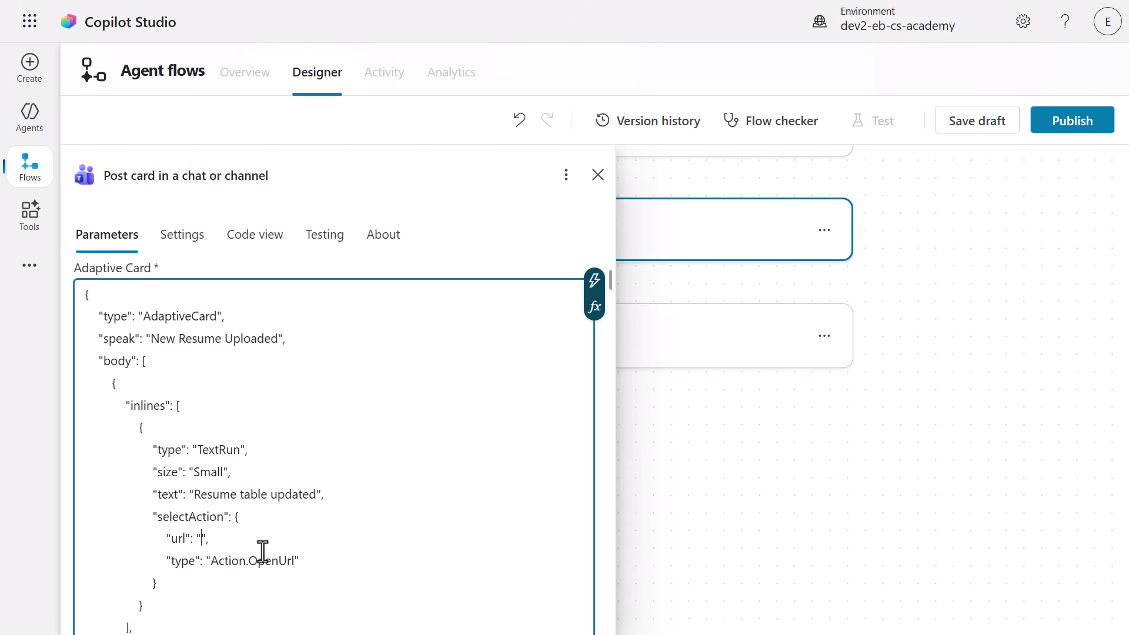
{"action": "mouse_move", "coordinate": [347, 2]}
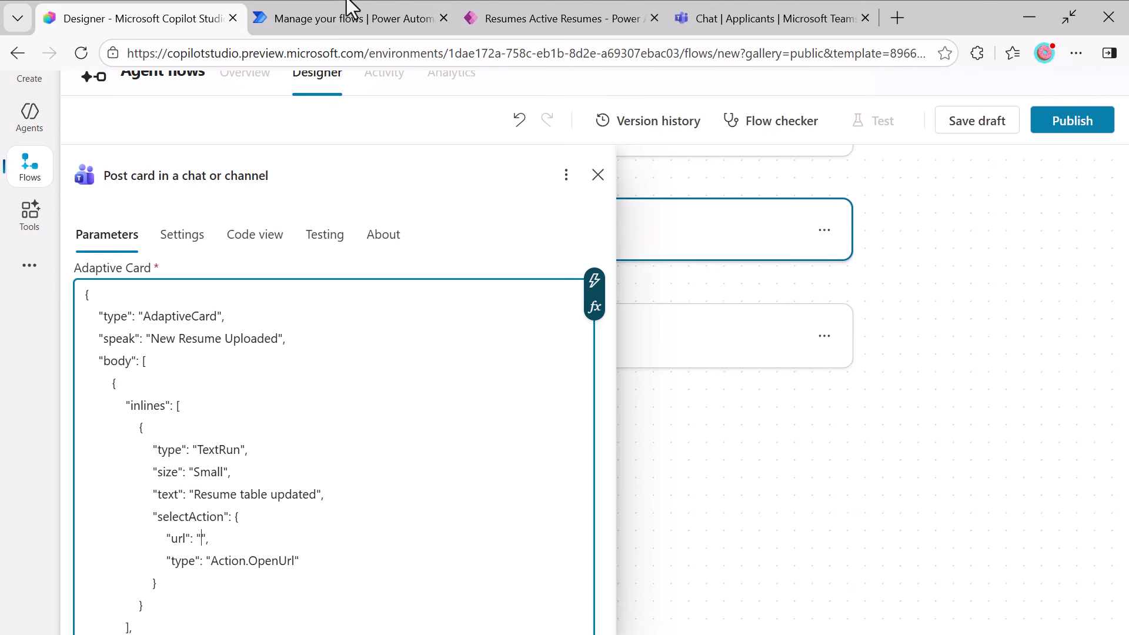
{"action": "left_click", "coordinate": [504, 19]}
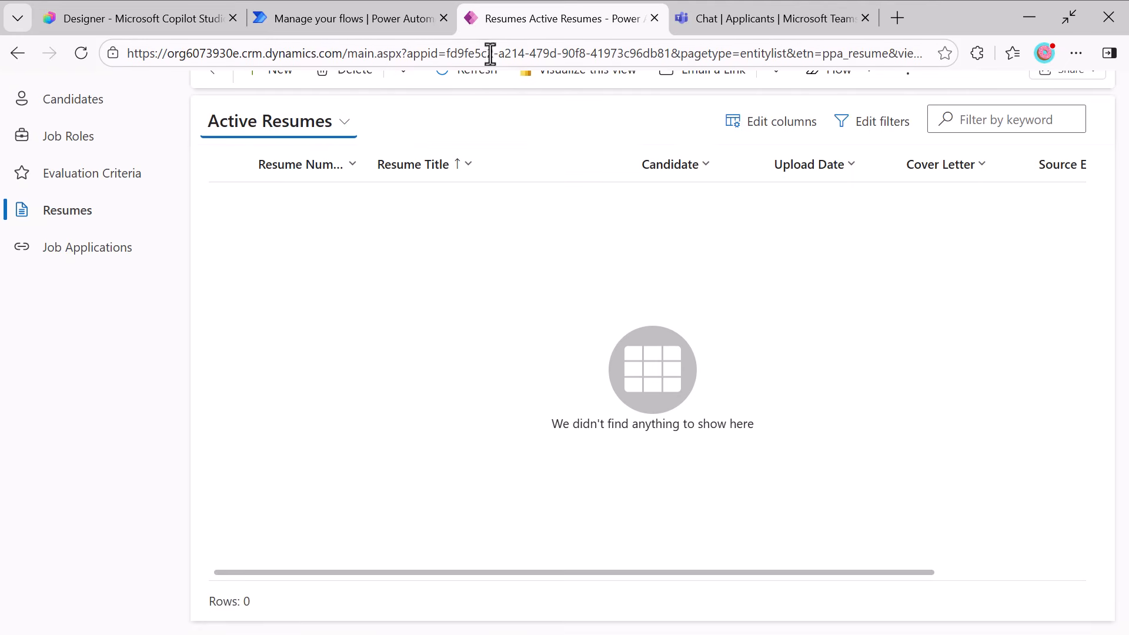
{"action": "left_click", "coordinate": [505, 55]}
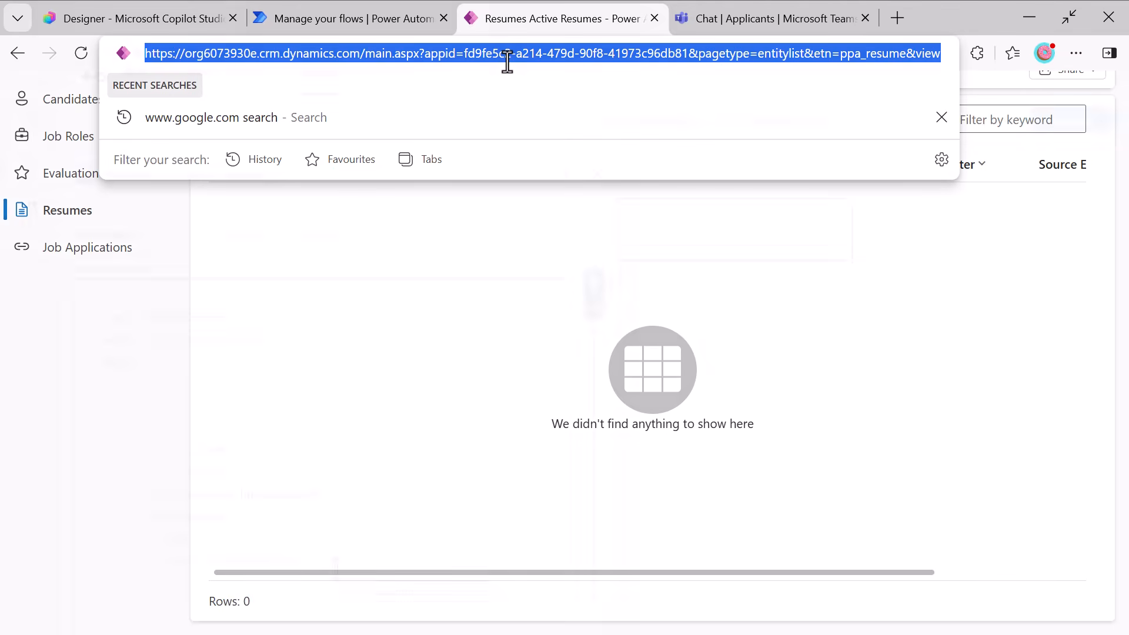
{"action": "key", "text": "ctrl+c"}
{"action": "key", "text": "ctrl+1"}
{"action": "key", "text": "ctrl+v"}
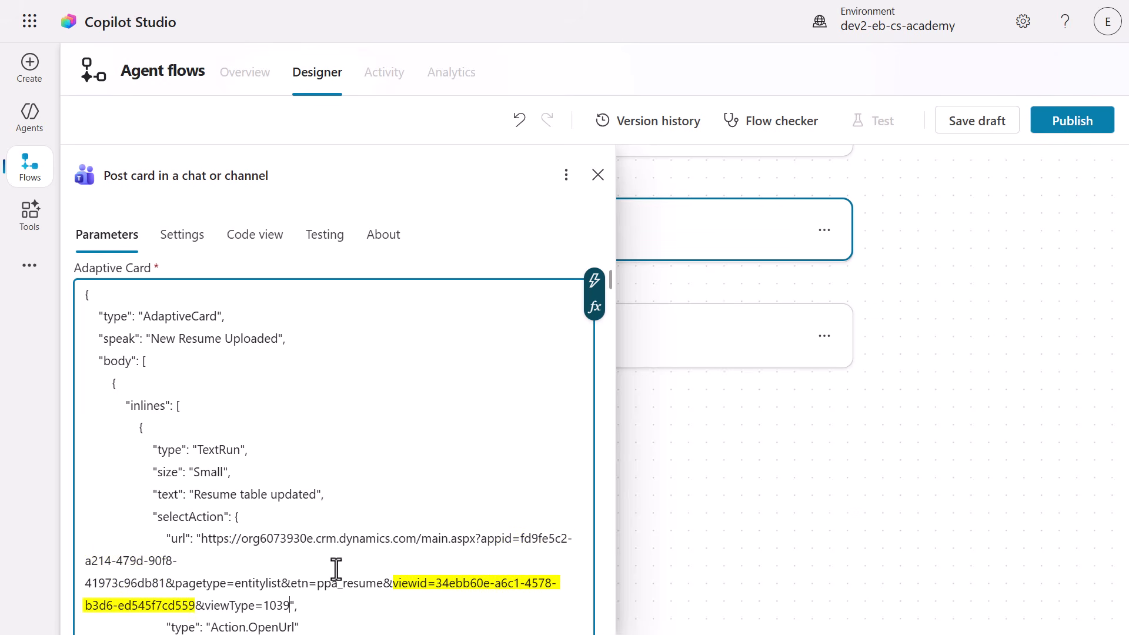
Replace the card's RESUME NUMBER PLACEHOLDER with the ResumeNumber input and RESUME NAME PLACEHOLDER with the ResumeTitle input.
{"action": "scroll", "coordinate": [475, 535], "scroll_direction": "down", "scroll_amount": 10}
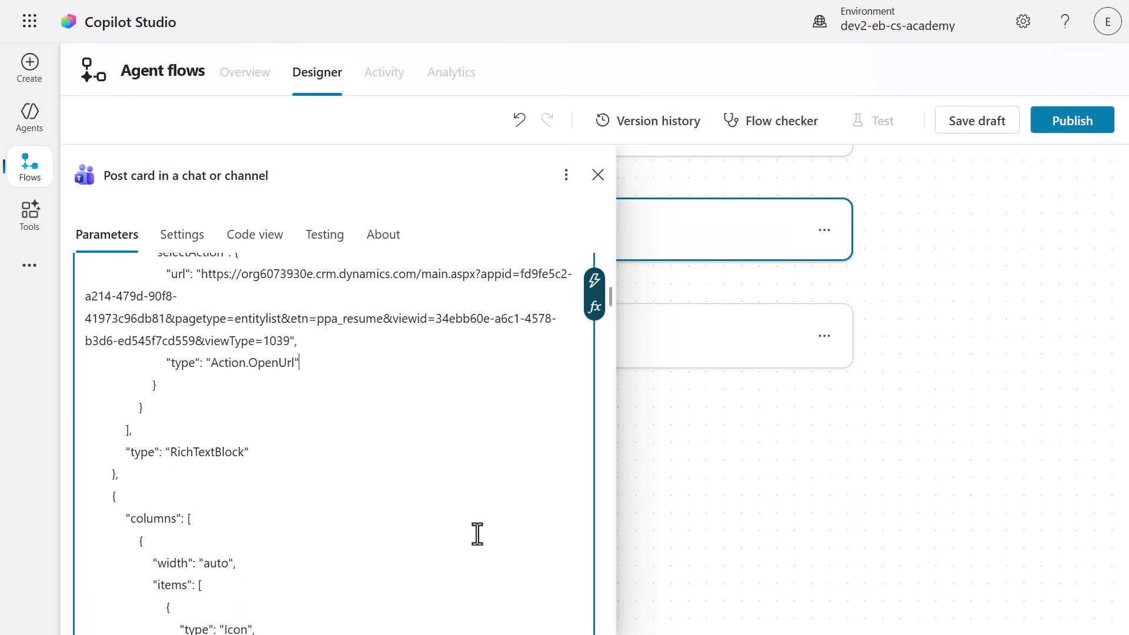
{"action": "scroll", "coordinate": [476, 533], "scroll_direction": "down", "scroll_amount": 10}
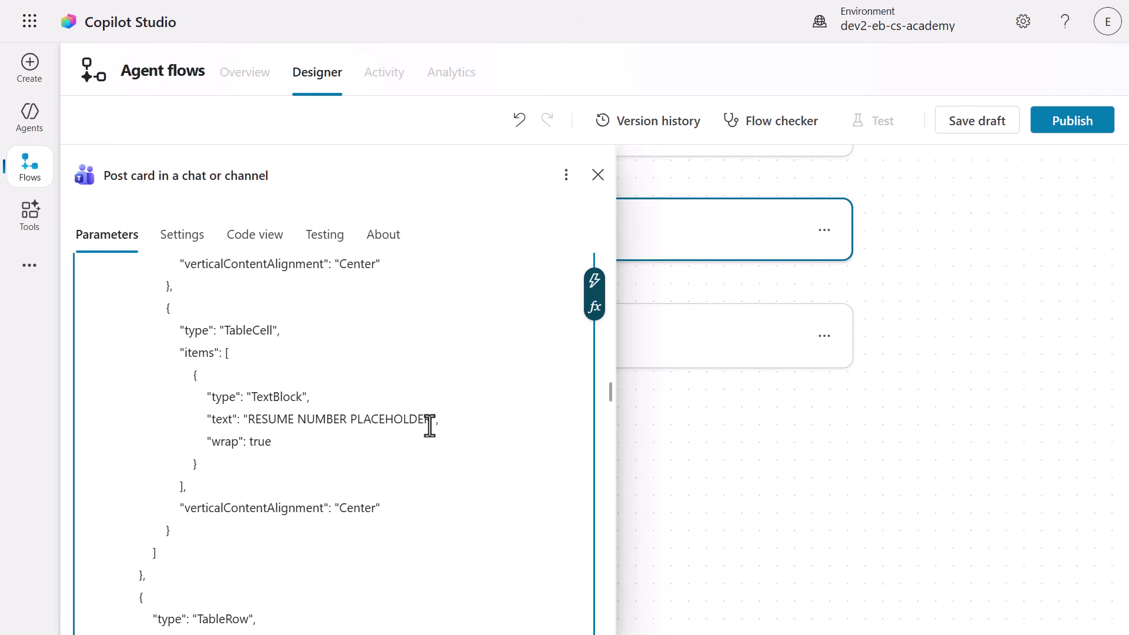
{"action": "left_click_drag", "start_coordinate": [429, 424], "coordinate": [252, 421]}
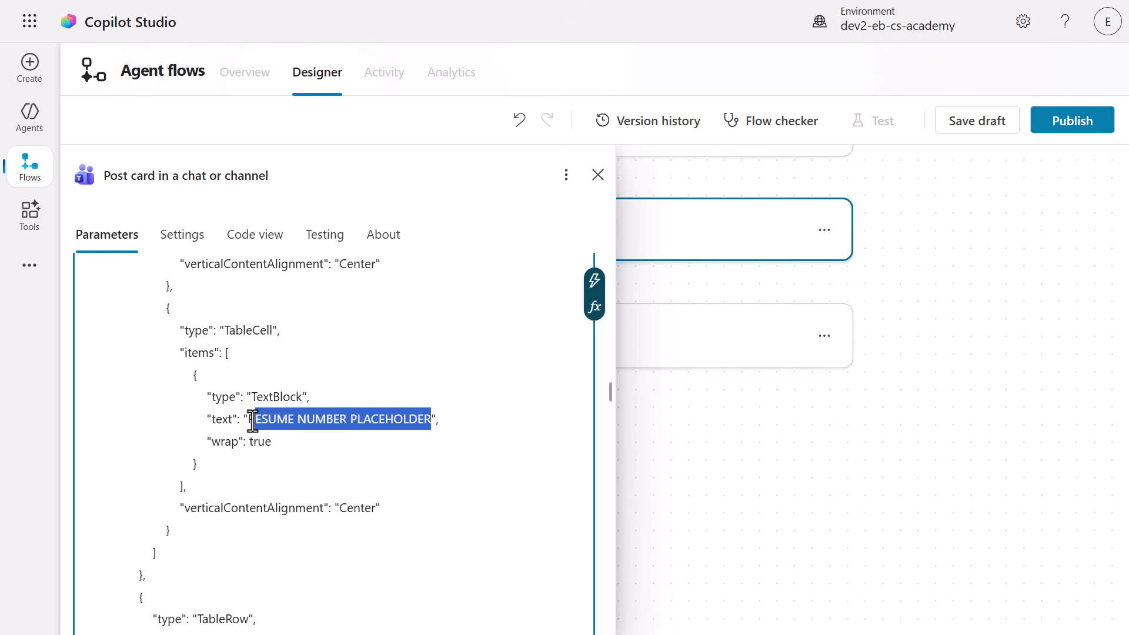
{"action": "key", "text": "BackSpace"}
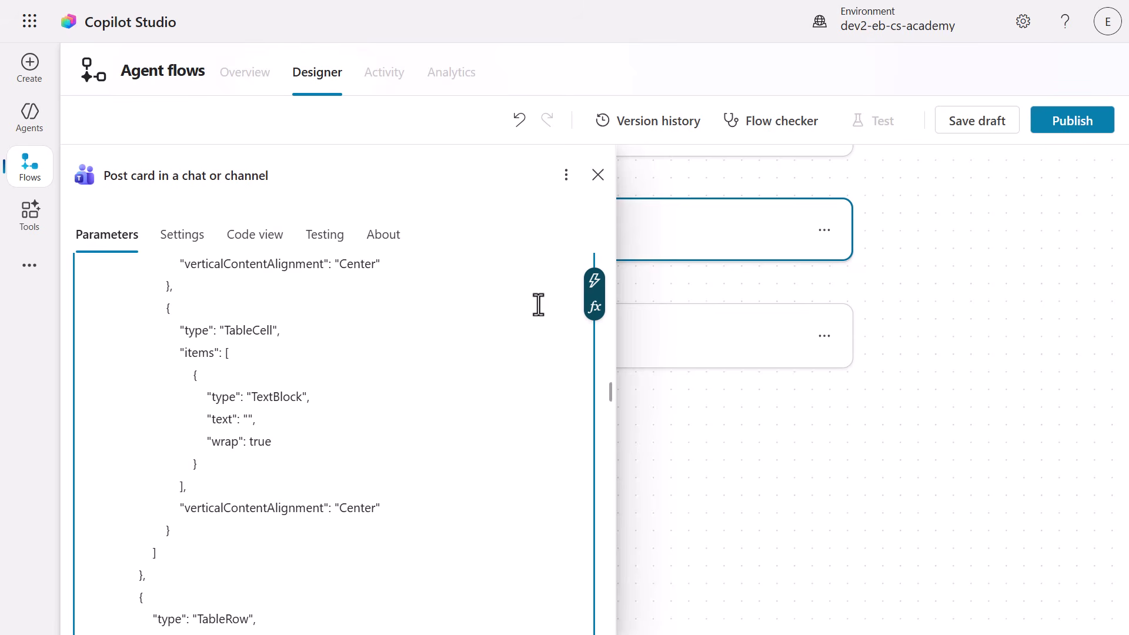
{"action": "left_click", "coordinate": [594, 281]}
{"action": "left_click", "coordinate": [628, 516]}
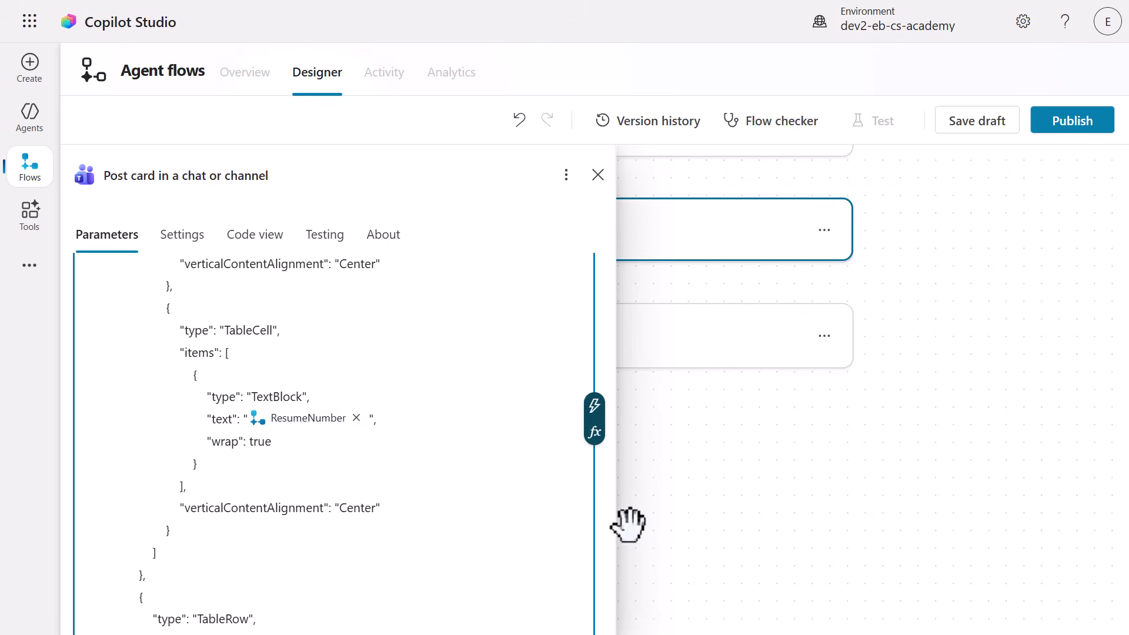
{"action": "scroll", "coordinate": [530, 512], "scroll_direction": "down", "scroll_amount": 10}
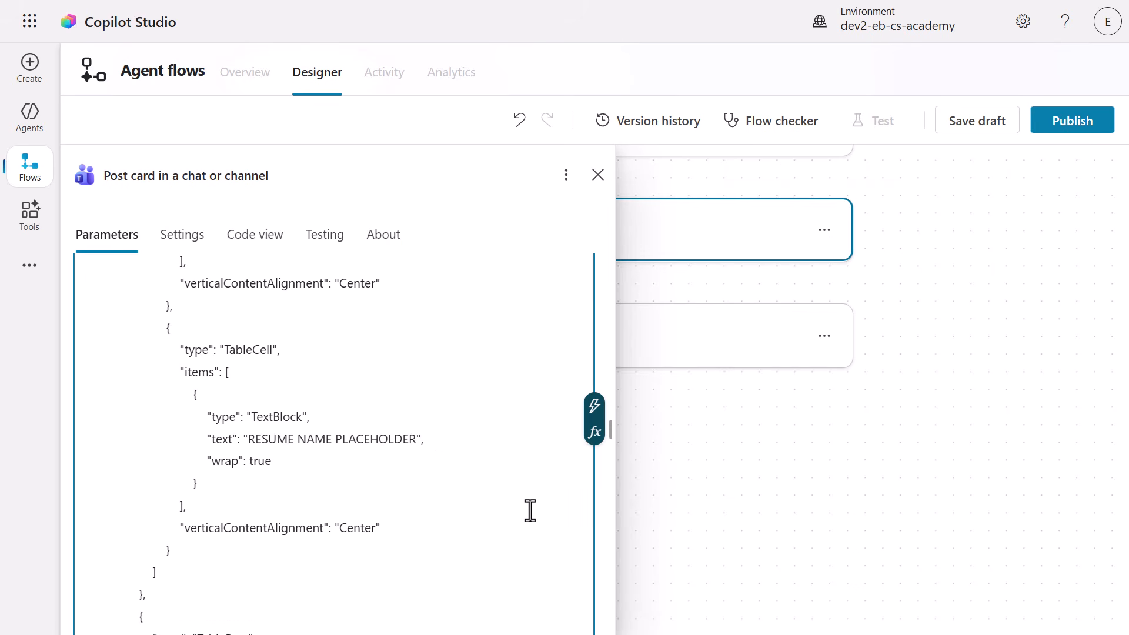
{"action": "left_click_drag", "start_coordinate": [416, 424], "coordinate": [249, 425]}
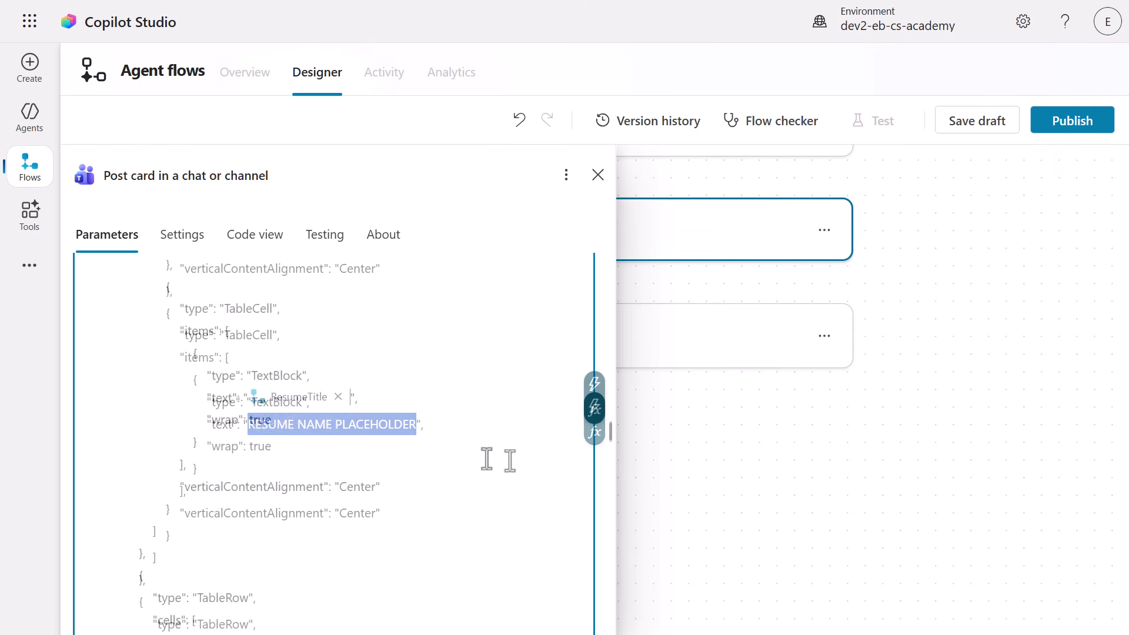
Replace the card's Due Date value with the expression addDays(utcNow(), 3, 'MMM dd, yyyy').
{"action": "scroll", "coordinate": [487, 459], "scroll_direction": "down", "scroll_amount": 15}
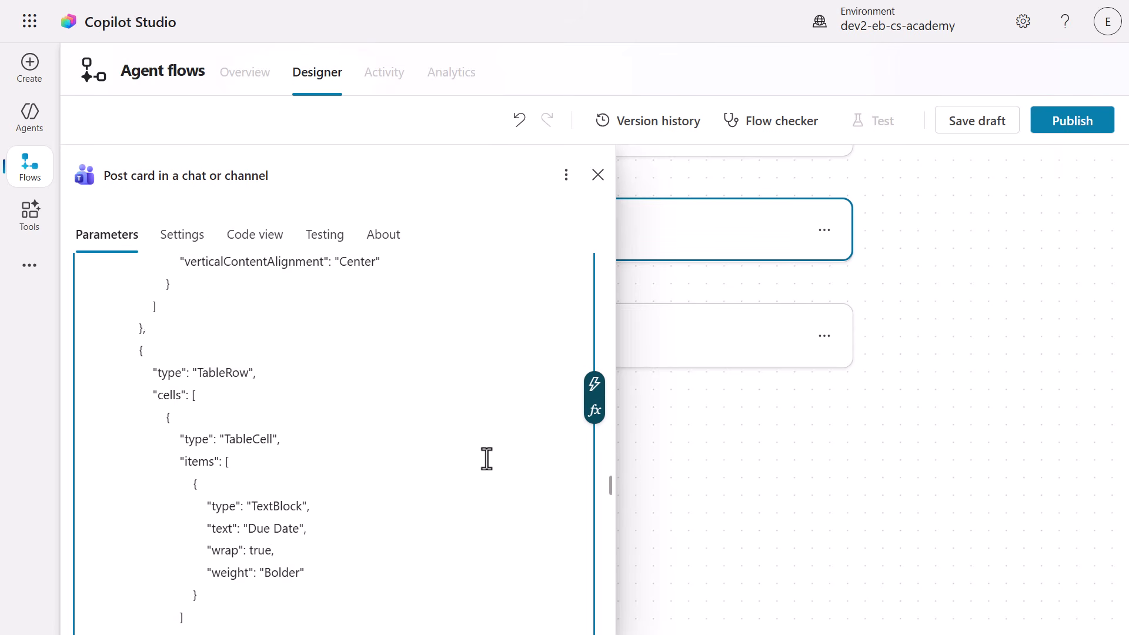
{"action": "scroll", "coordinate": [487, 458], "scroll_direction": "down", "scroll_amount": 4}
{"action": "left_click_drag", "start_coordinate": [318, 388], "coordinate": [251, 387]}
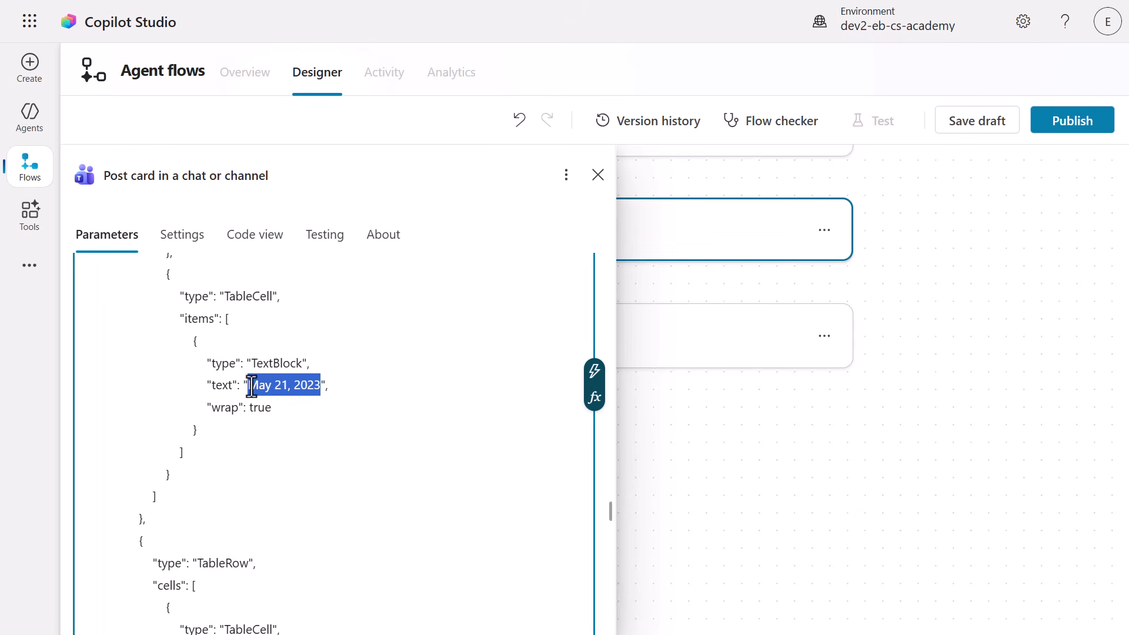
{"action": "left_click", "coordinate": [595, 397]}
{"action": "key", "text": "ctrl+v"}
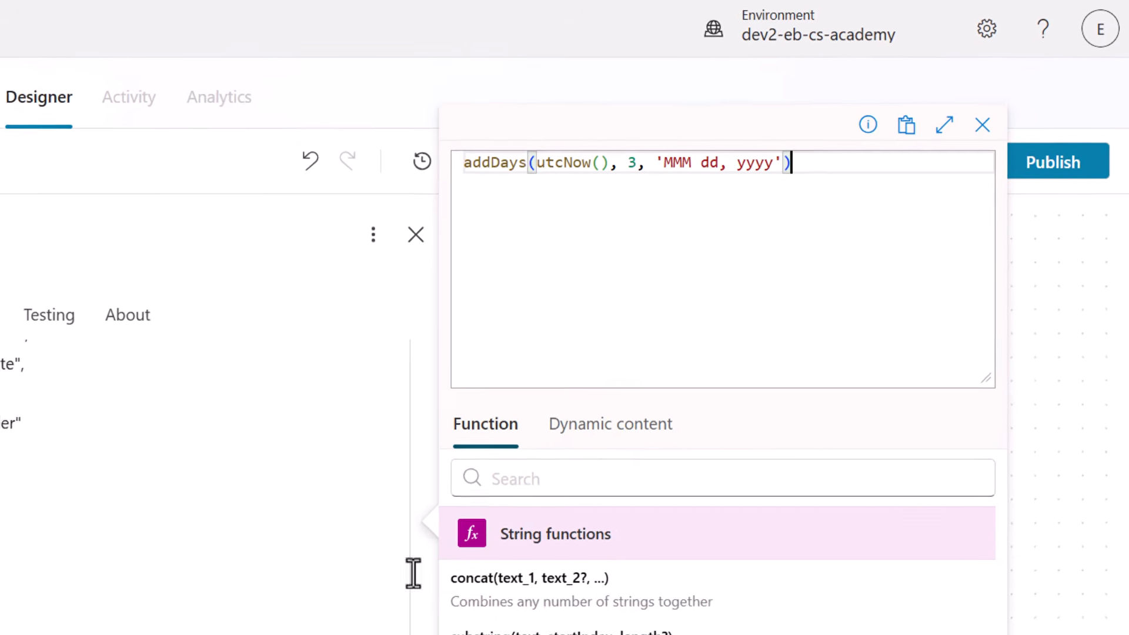
{"action": "left_click", "coordinate": [1075, 55]}
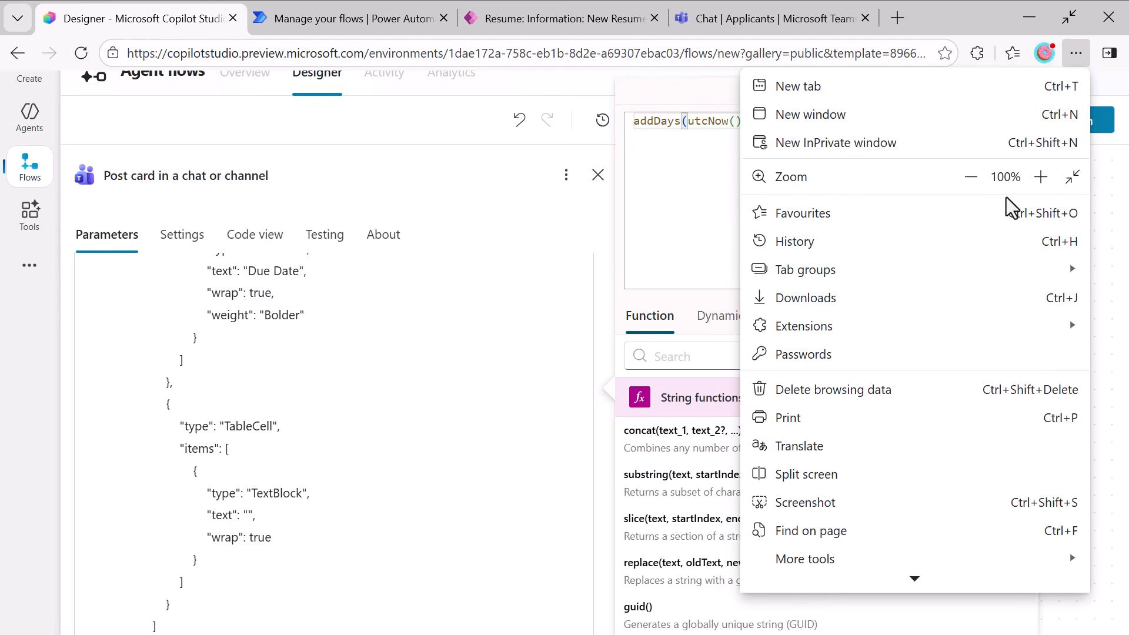
{"action": "left_click", "coordinate": [965, 184]}
{"action": "left_click", "coordinate": [965, 185]}
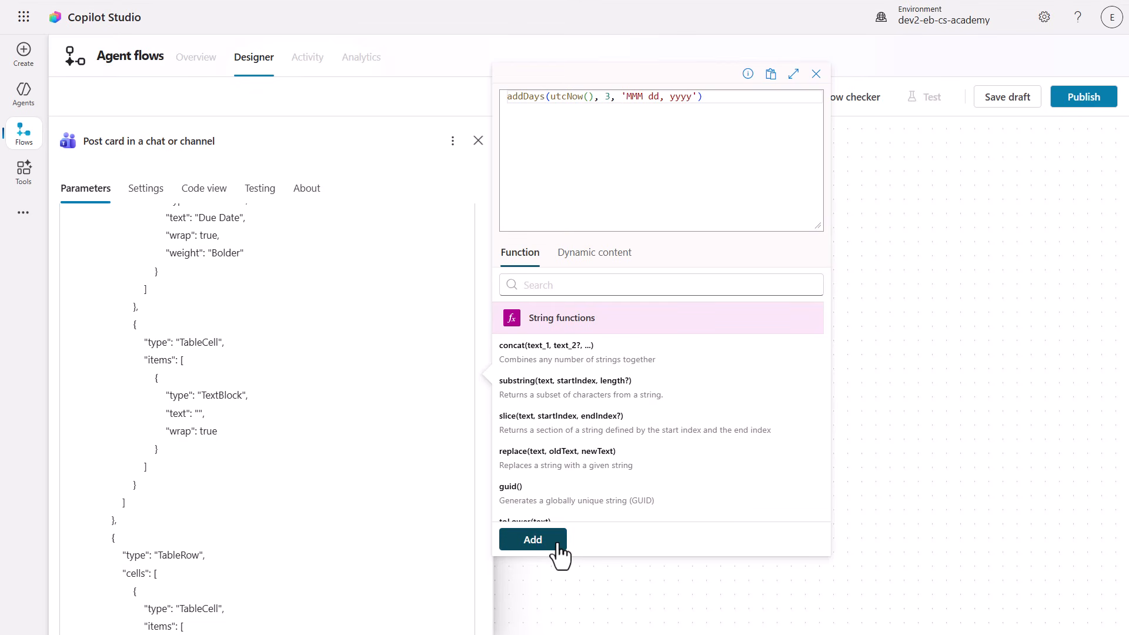
{"action": "left_click", "coordinate": [533, 539]}
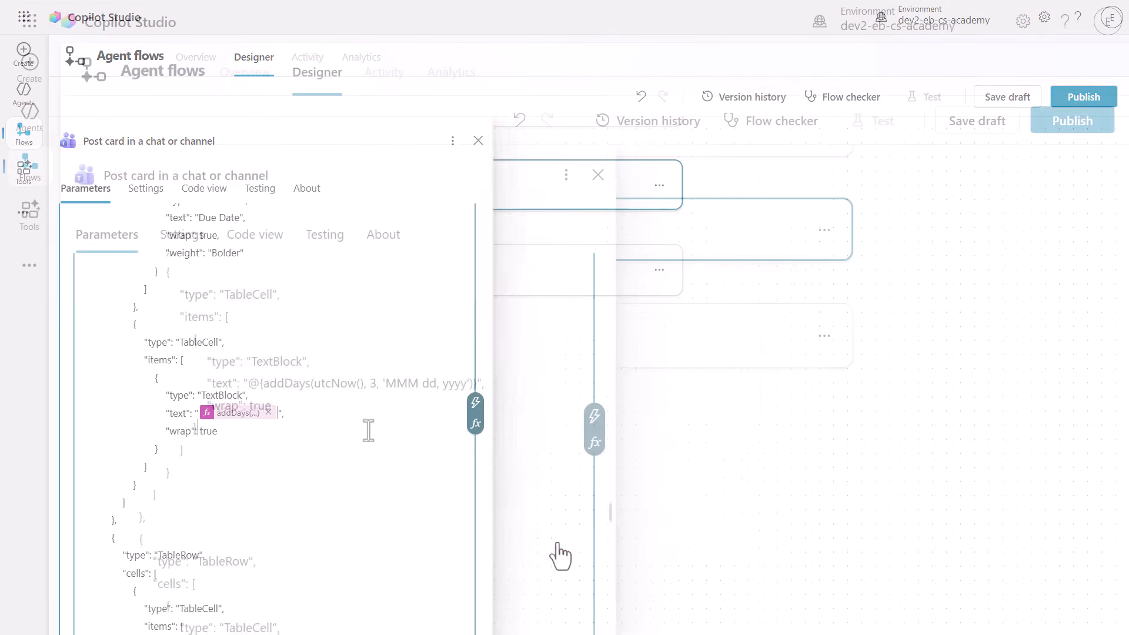
Replace the url of the card's View Resume action with the address of Hiring Hub's New Resume form, followed by &id=.
{"action": "scroll", "coordinate": [369, 431], "scroll_direction": "down", "scroll_amount": 5}
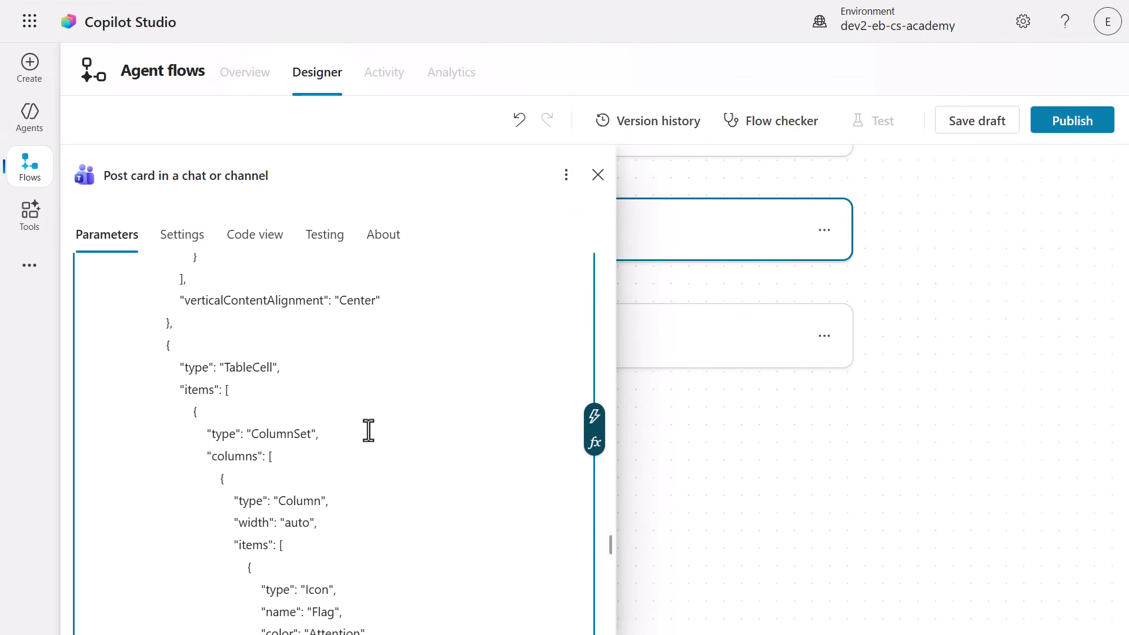
{"action": "scroll", "coordinate": [369, 431], "scroll_direction": "down", "scroll_amount": 10}
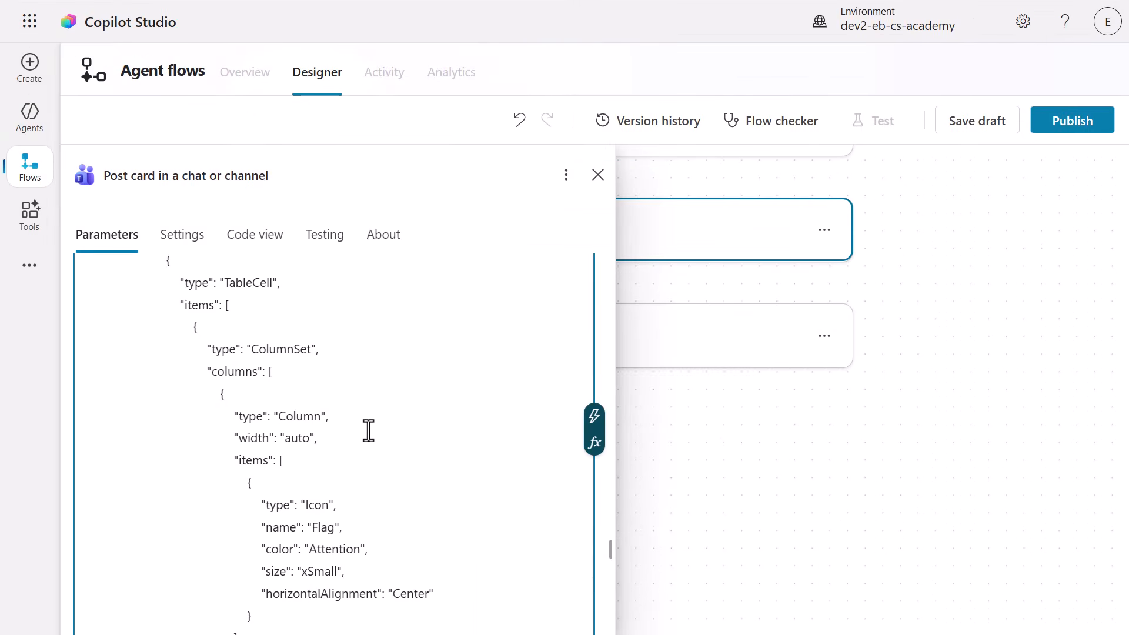
{"action": "scroll", "coordinate": [369, 431], "scroll_direction": "down", "scroll_amount": 3}
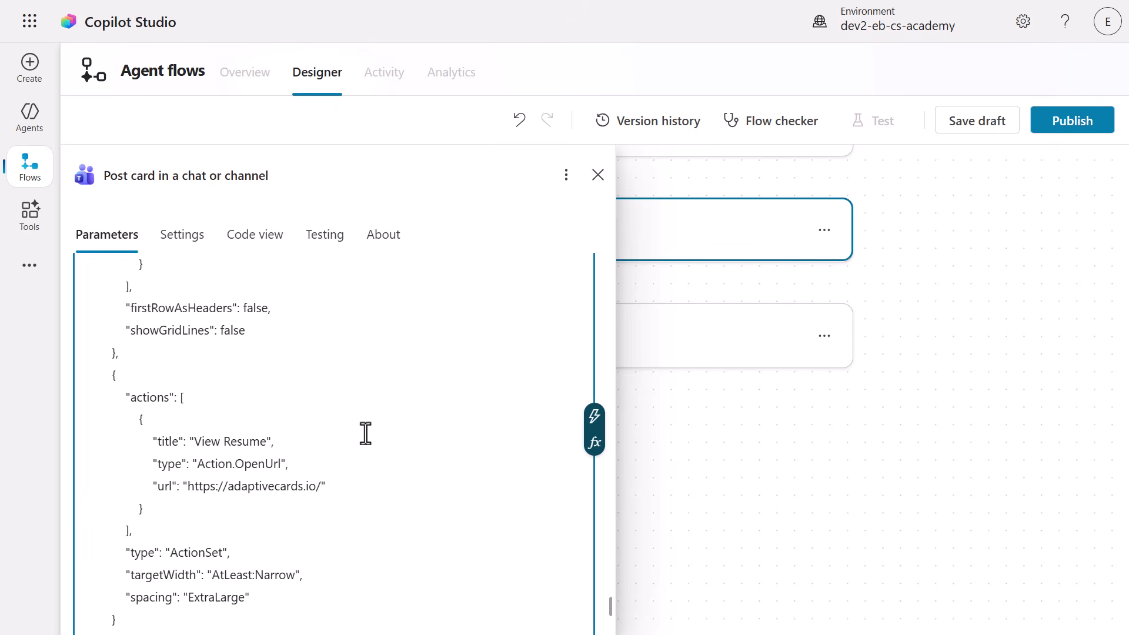
{"action": "left_click", "coordinate": [320, 487]}
{"action": "left_click_drag", "start_coordinate": [320, 487], "coordinate": [188, 487]}
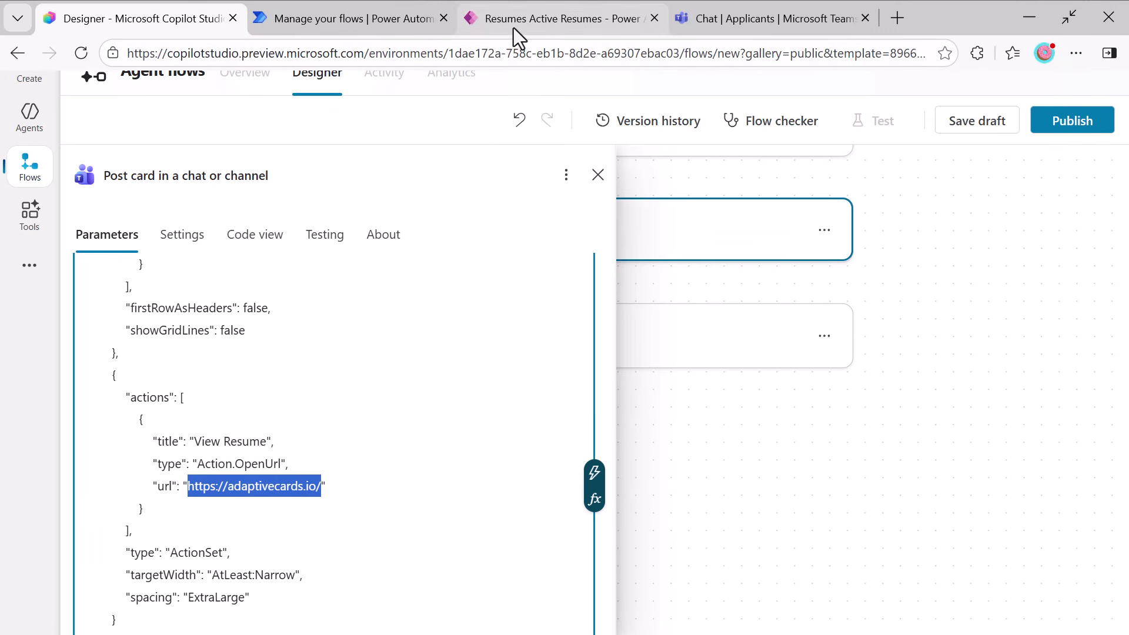
{"action": "left_click", "coordinate": [513, 27]}
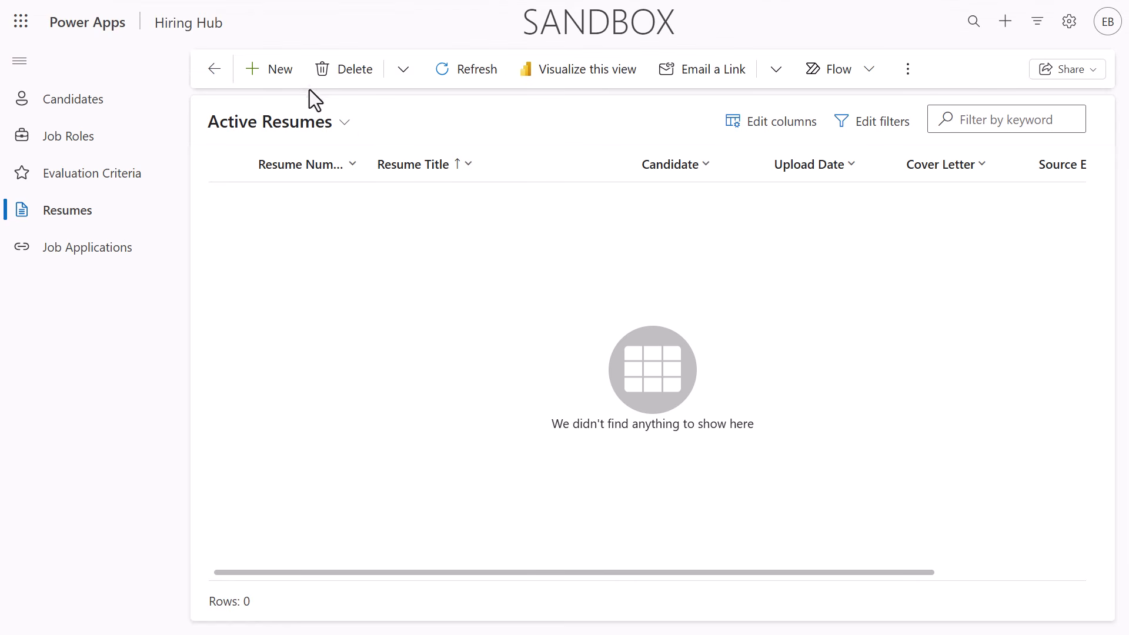
{"action": "left_click", "coordinate": [287, 89]}
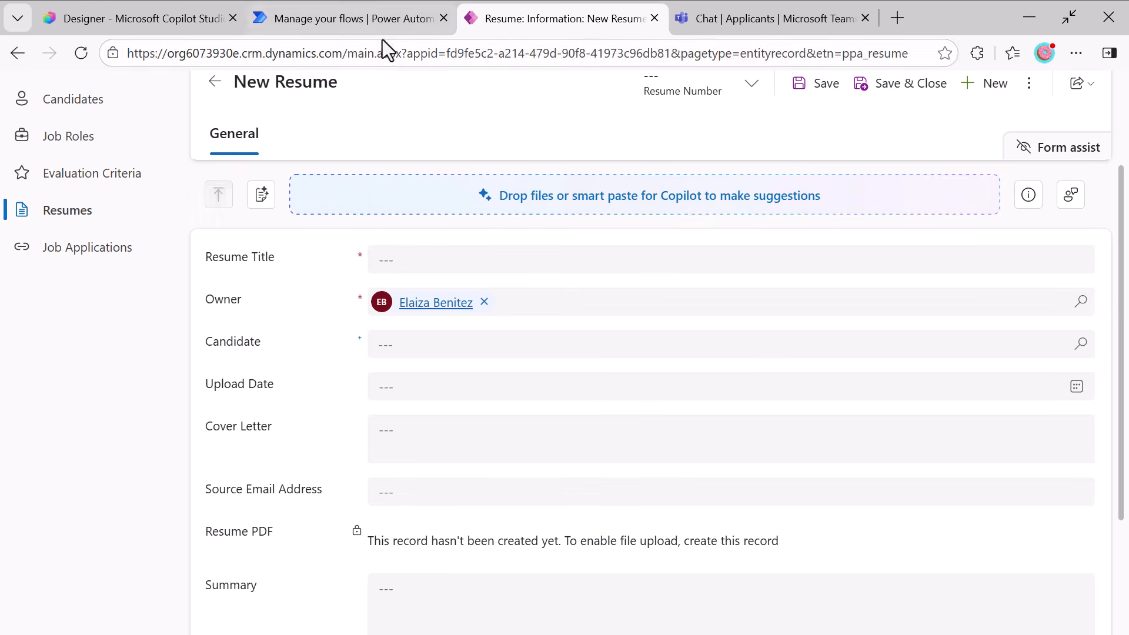
{"action": "left_click", "coordinate": [413, 62]}
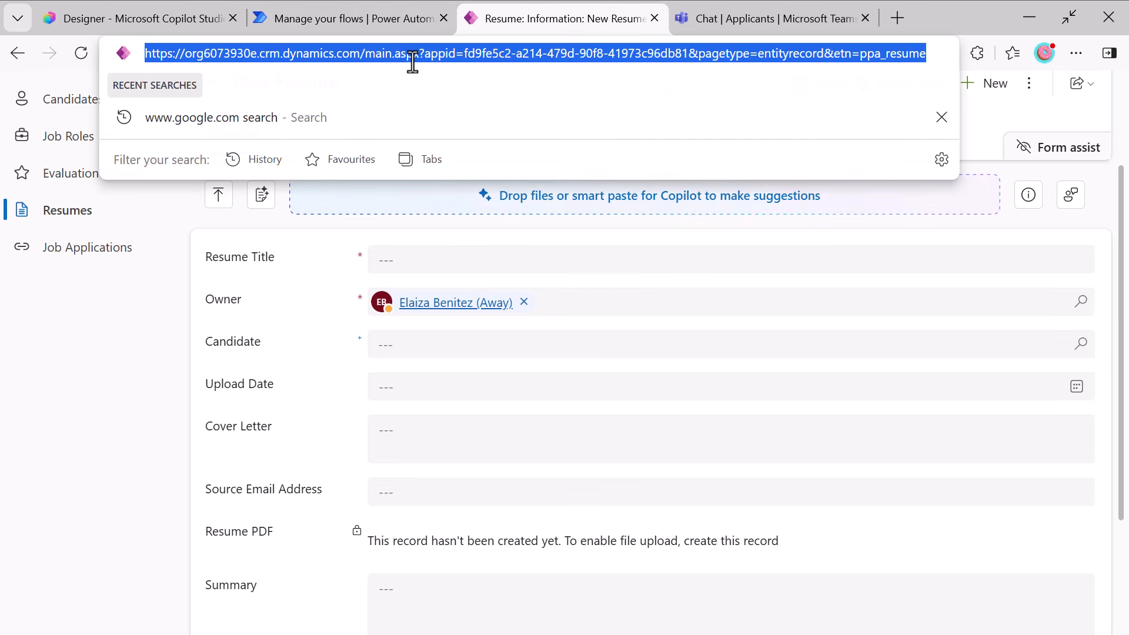
{"action": "left_click", "coordinate": [376, 54]}
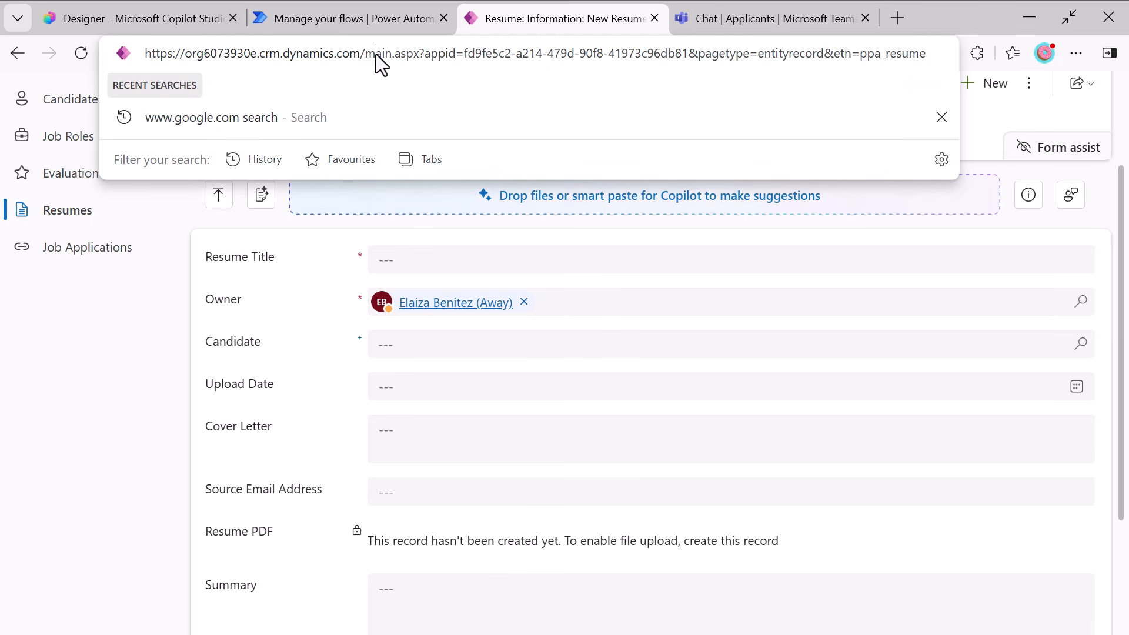
{"action": "left_click", "coordinate": [192, 22]}
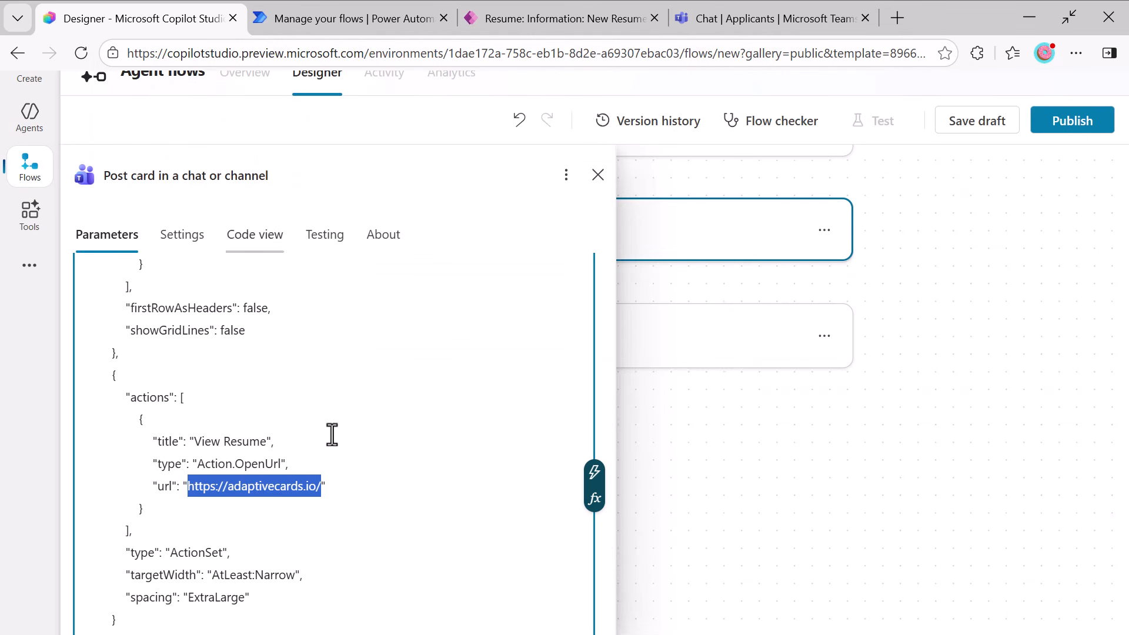
{"action": "type", "text": "https://org6073930e.crm.dynamics.com/main.aspx?appid=fd9fe5c2-a214-479d-90f8-41973c96db81&pagetype=entityrecord&etn=ppa_resume&id="}
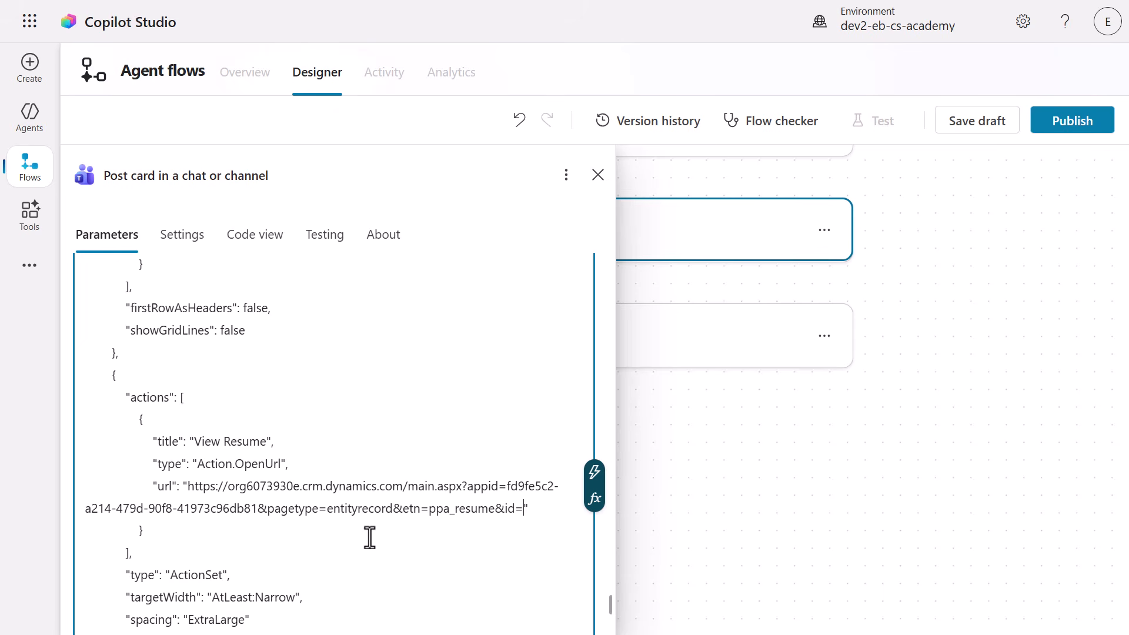
Insert the ResumeId input at the end of the View Resume url and close the Post card action's parameters.
{"action": "left_click", "coordinate": [594, 474]}
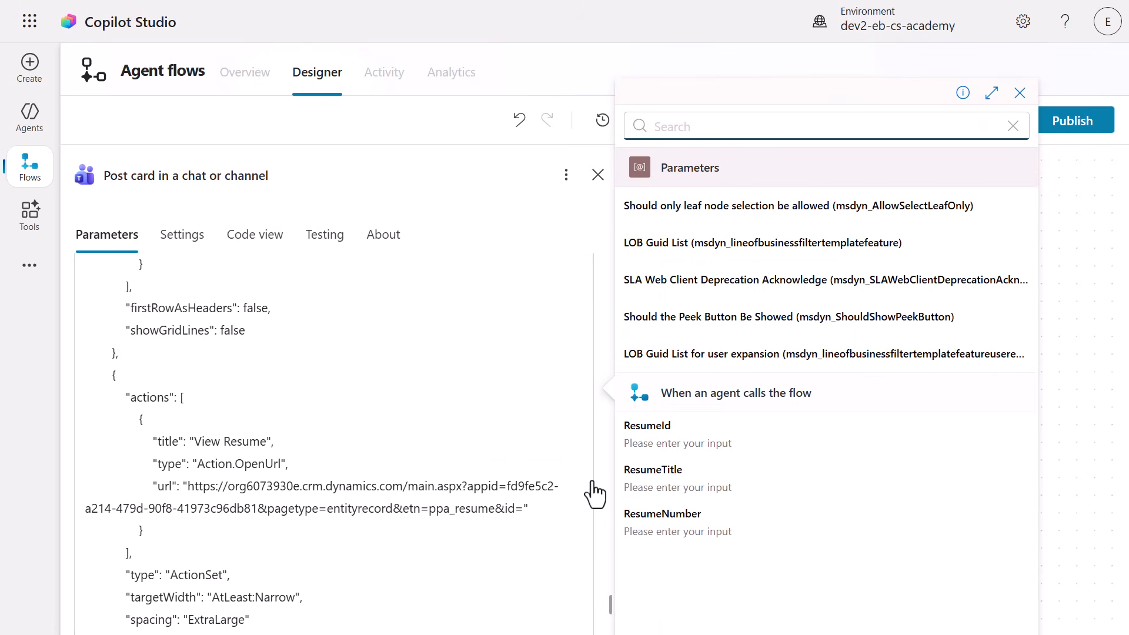
{"action": "left_click", "coordinate": [698, 450]}
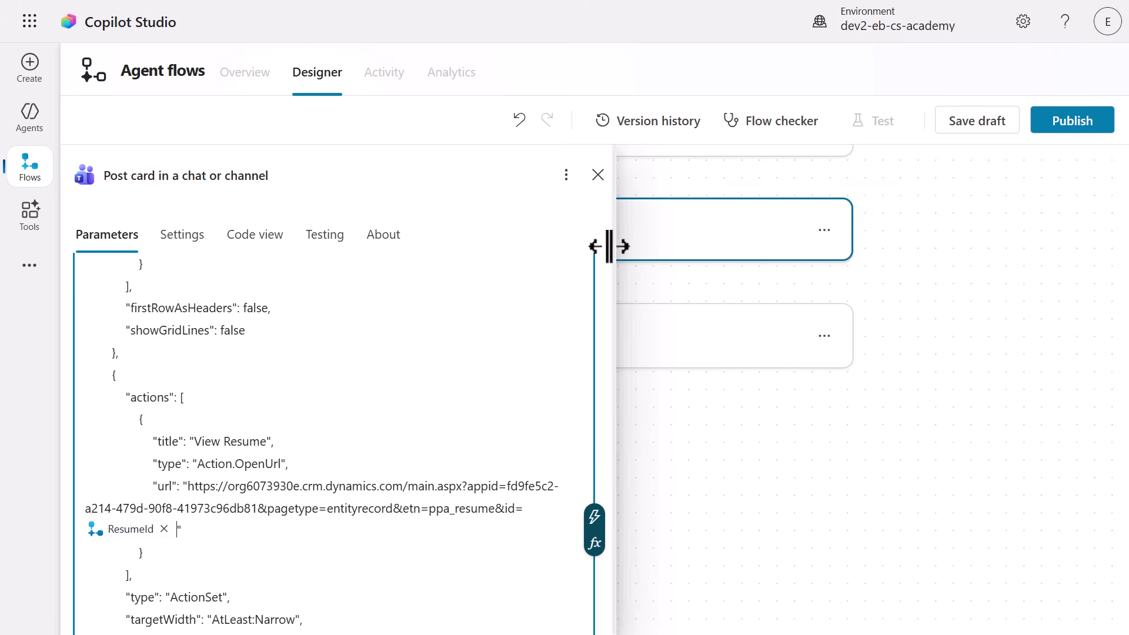
{"action": "left_click", "coordinate": [596, 176]}
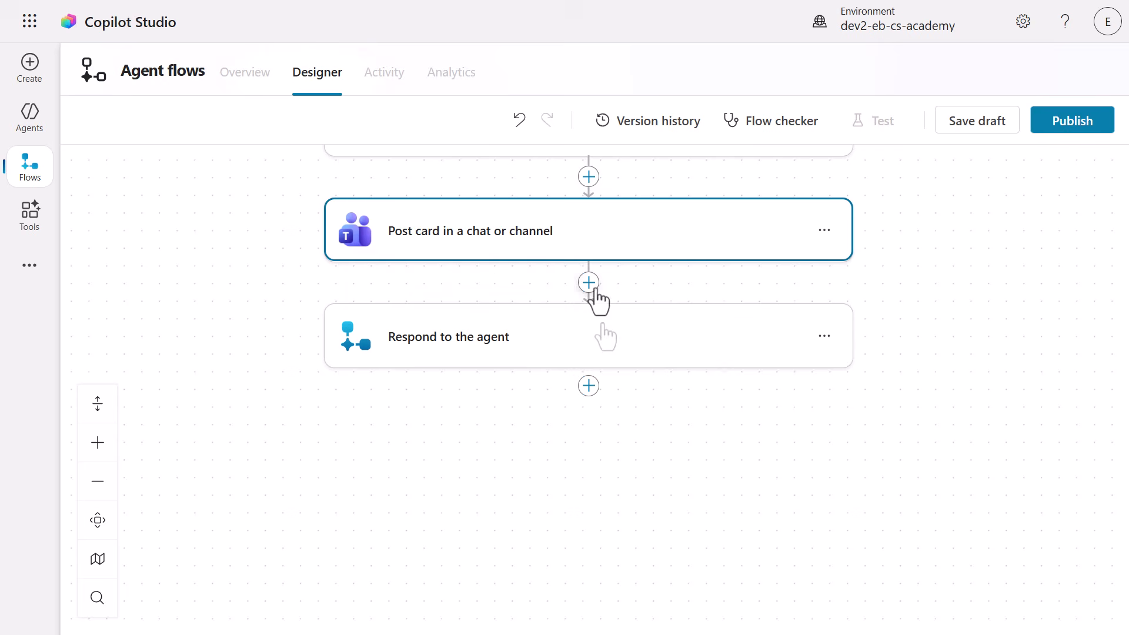
Add a text output EndConversation with the value Finished to Respond to the agent, and save the flow as a draft.
{"action": "left_click", "coordinate": [601, 345]}
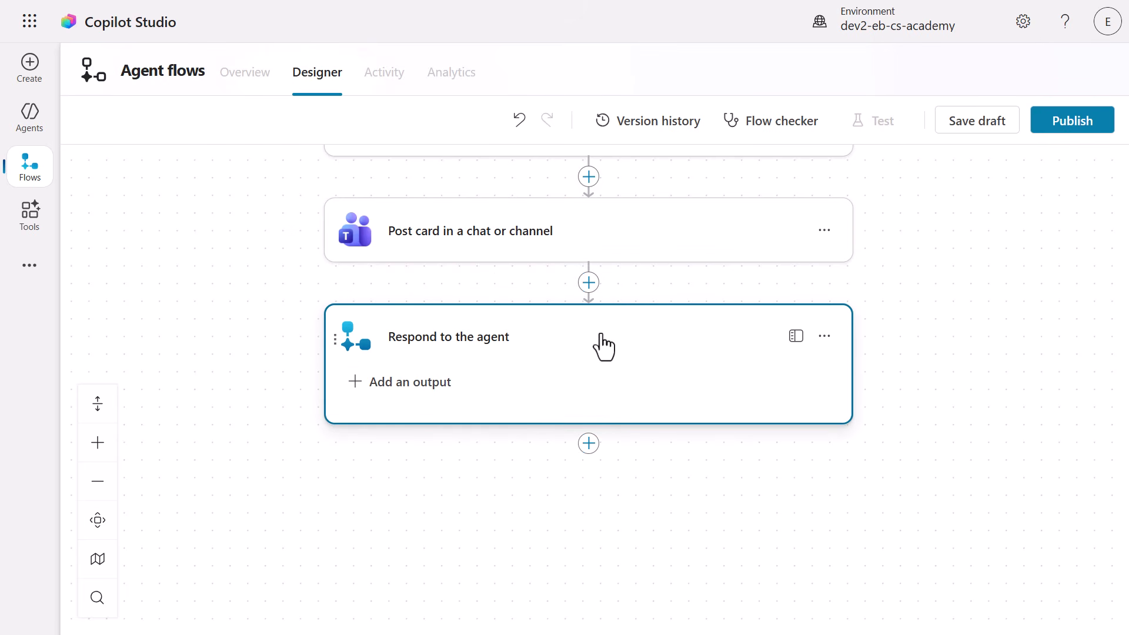
{"action": "left_click", "coordinate": [429, 392]}
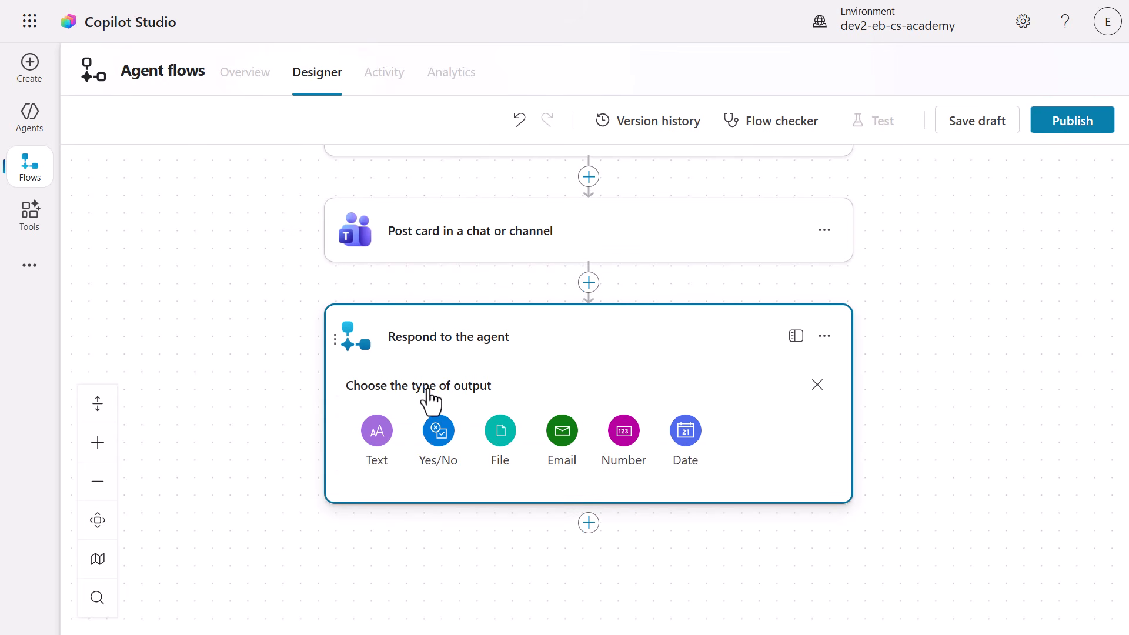
{"action": "left_click", "coordinate": [378, 432]}
{"action": "left_click", "coordinate": [449, 419]}
{"action": "type", "text": "Conversation"}
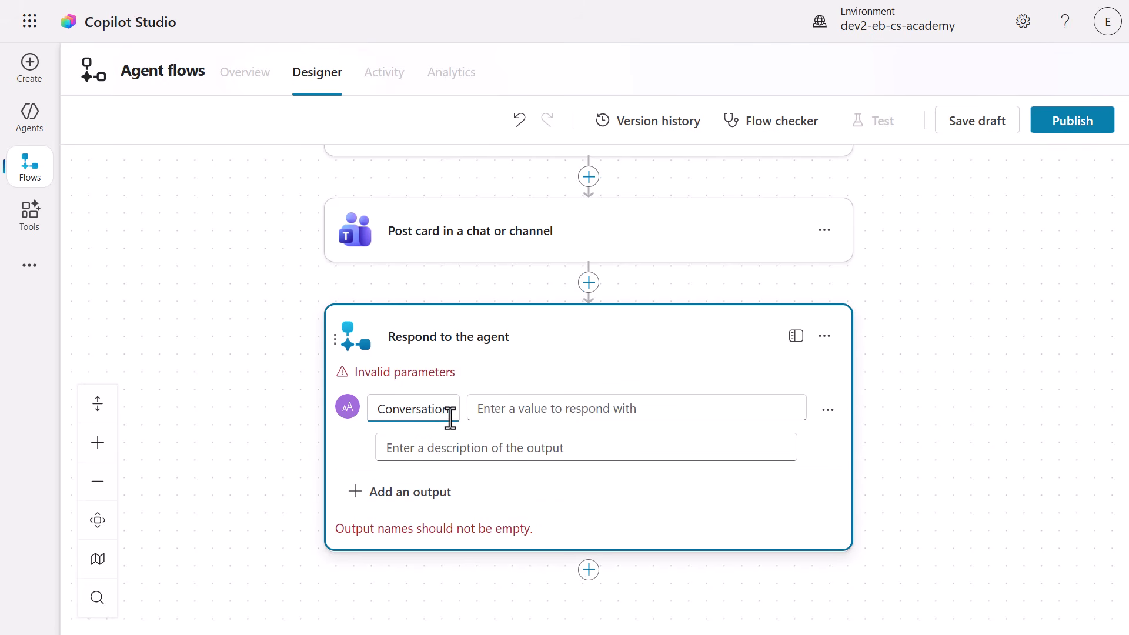
{"action": "left_click", "coordinate": [559, 406]}
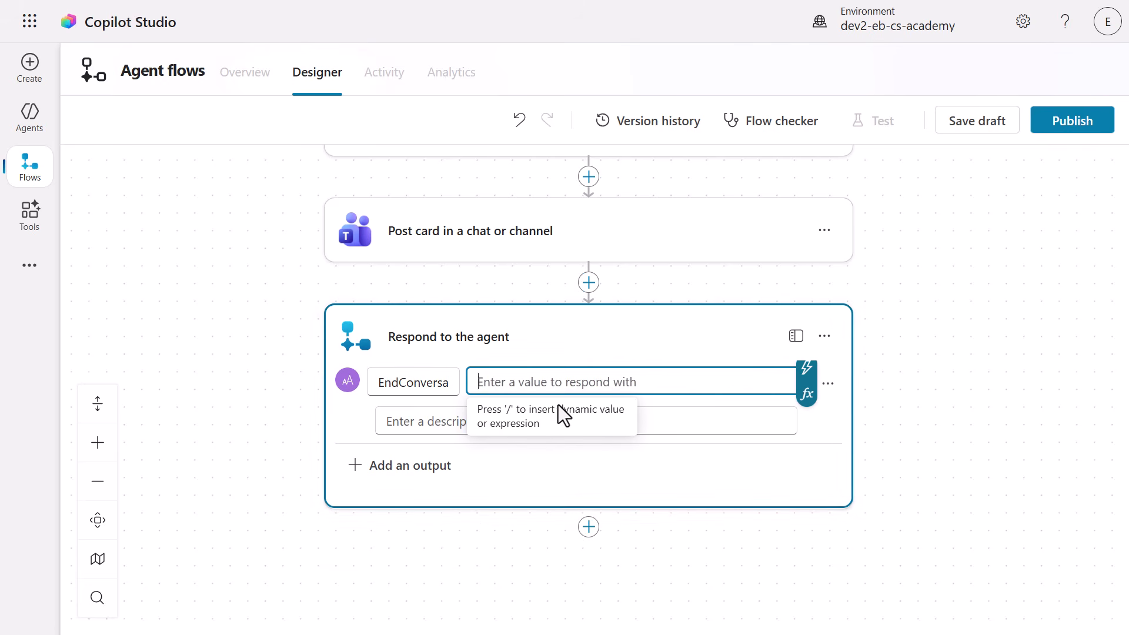
{"action": "left_click", "coordinate": [753, 446]}
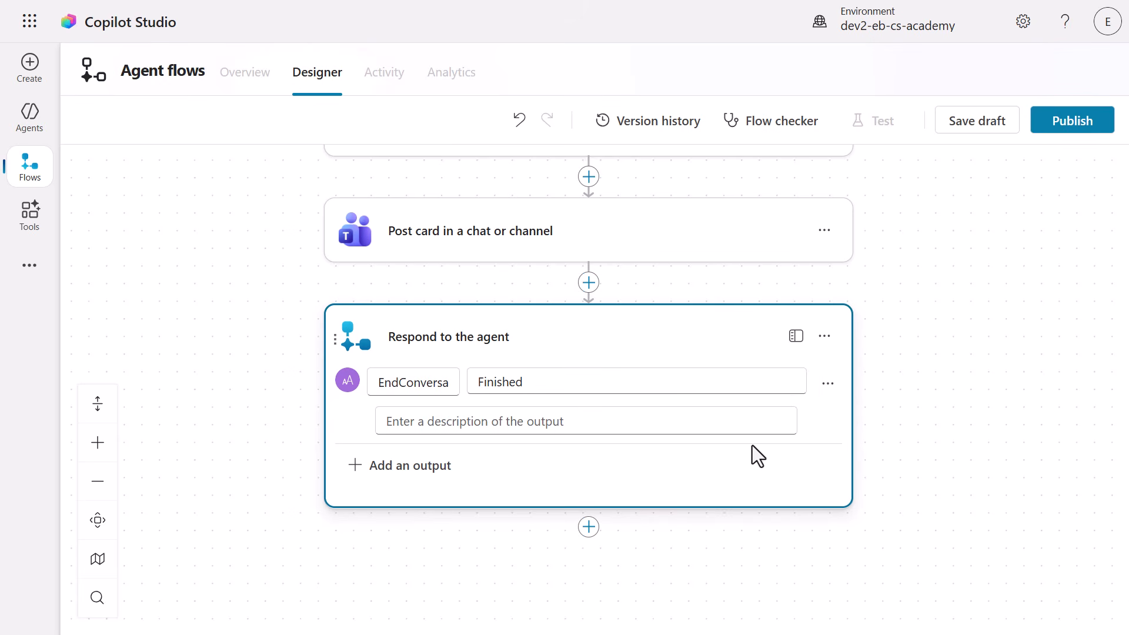
{"action": "left_click", "coordinate": [951, 133]}
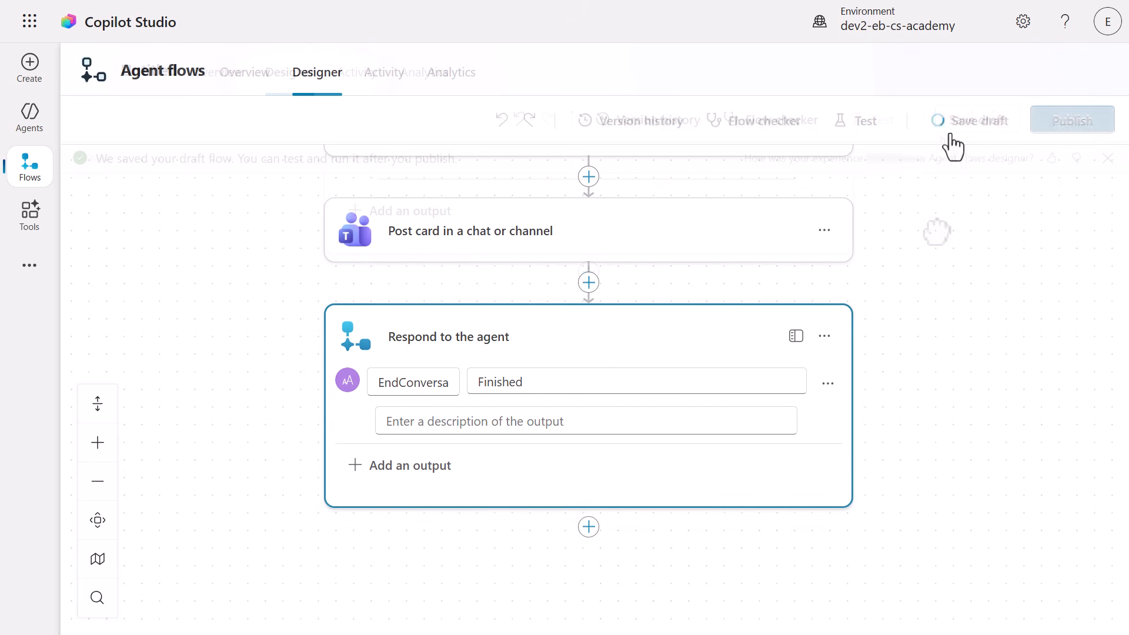
Name the flow Notify Teams Applicant channel, describe how it posts resume details to a Teams channel, and publish it.
{"action": "left_click", "coordinate": [231, 90]}
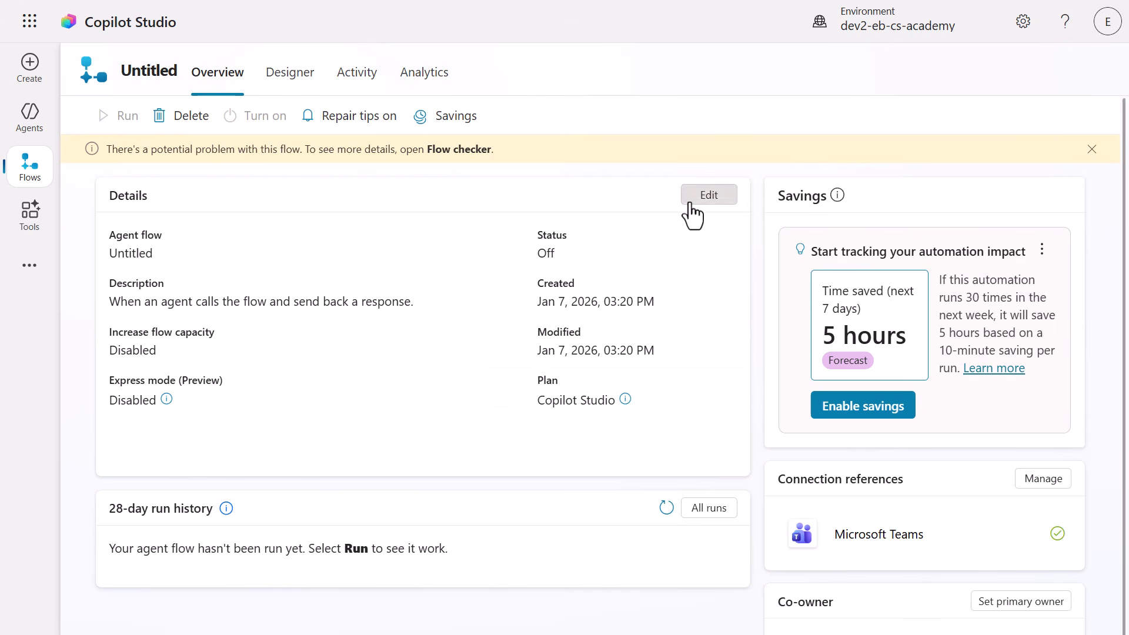
{"action": "left_click", "coordinate": [708, 199]}
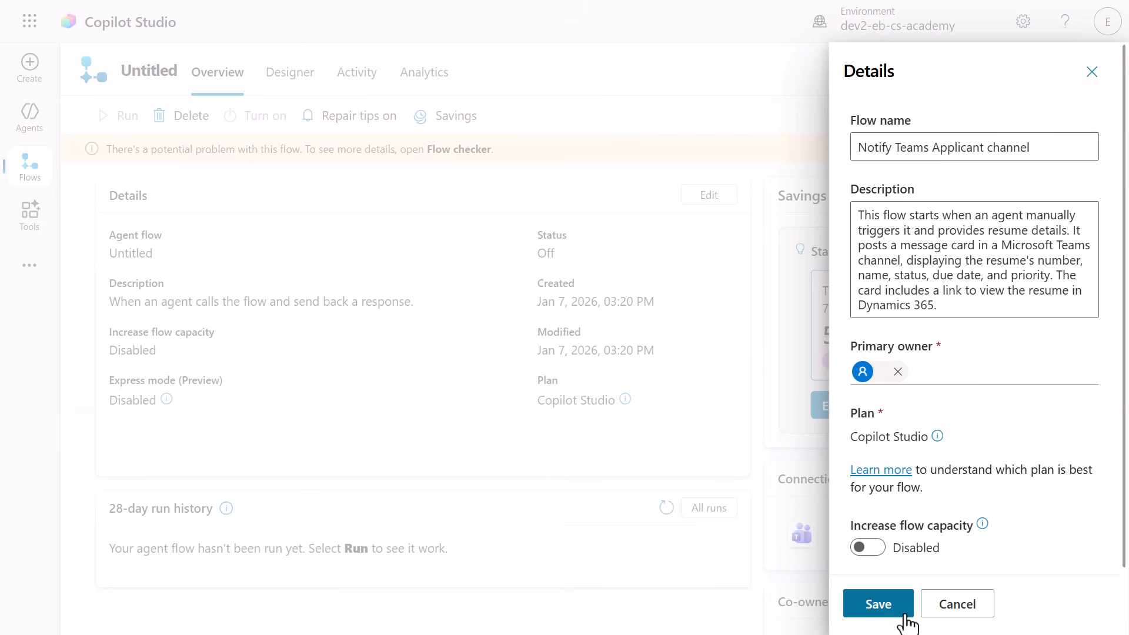
{"action": "left_click", "coordinate": [904, 615]}
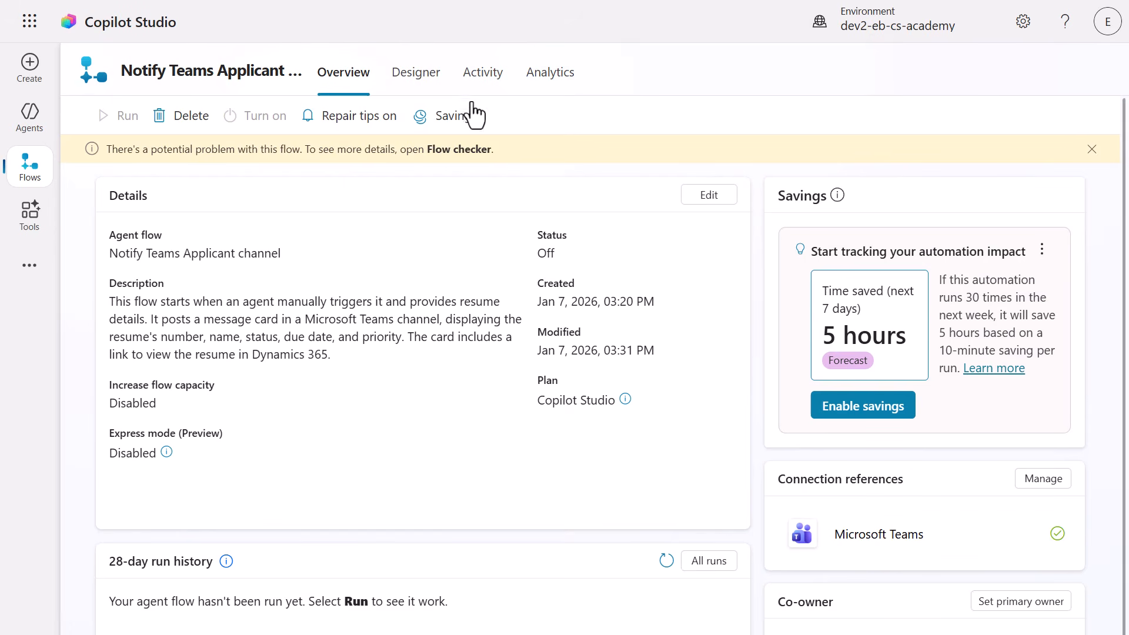
{"action": "left_click", "coordinate": [435, 92]}
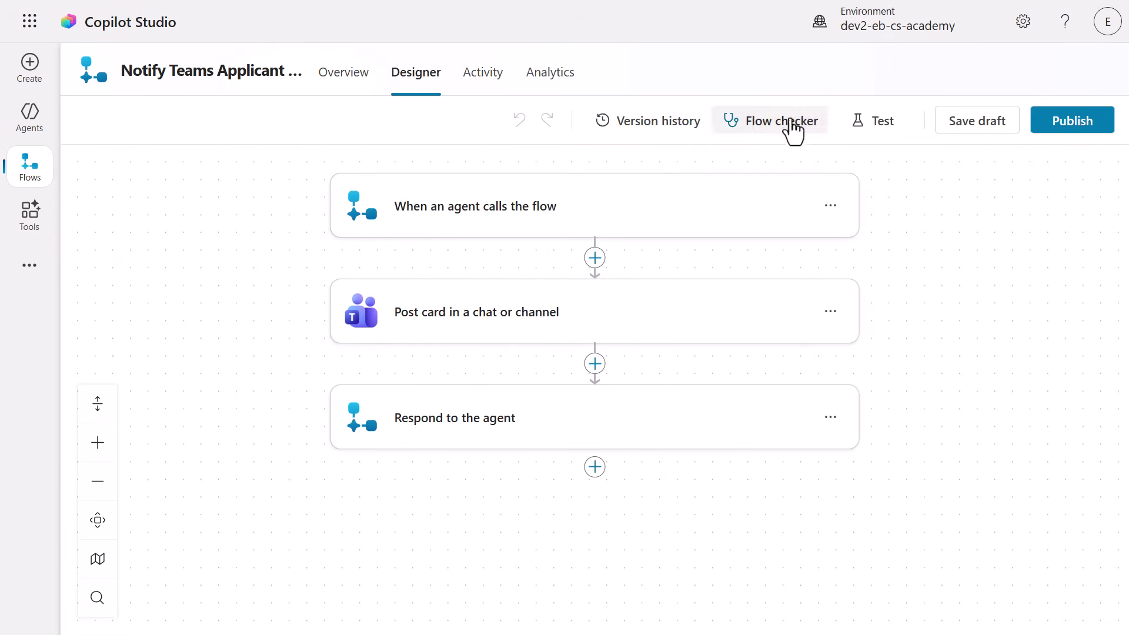
{"action": "left_click", "coordinate": [1046, 124]}
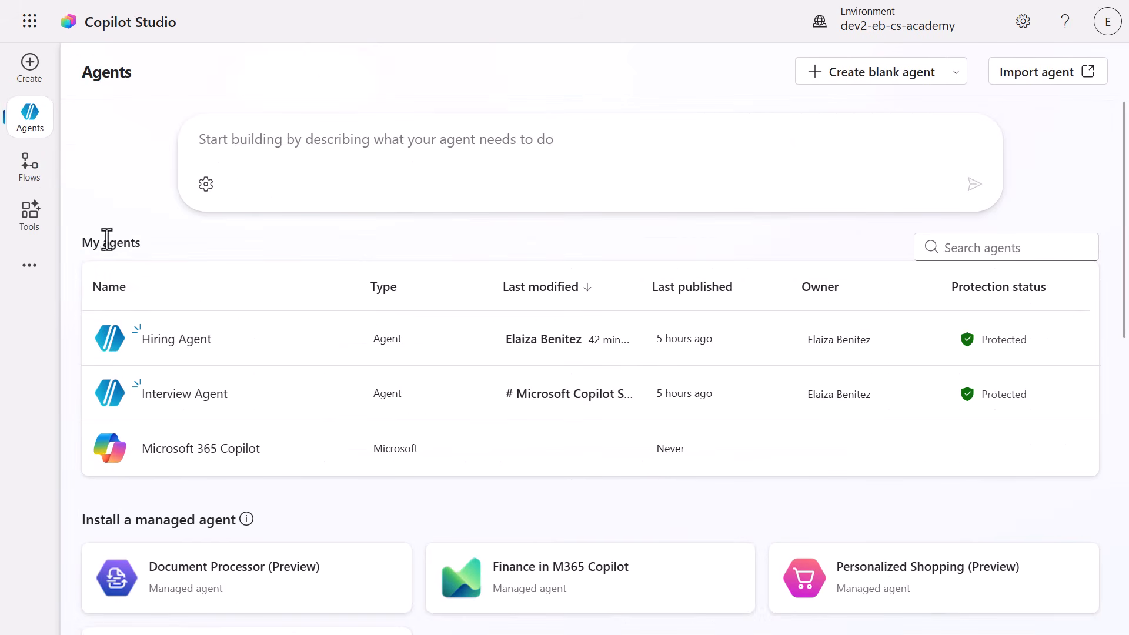
Open the Hiring Agent's Application Intake Agent and append "and also notify the Teams Applicant channel" to its description.
{"action": "left_click", "coordinate": [174, 343]}
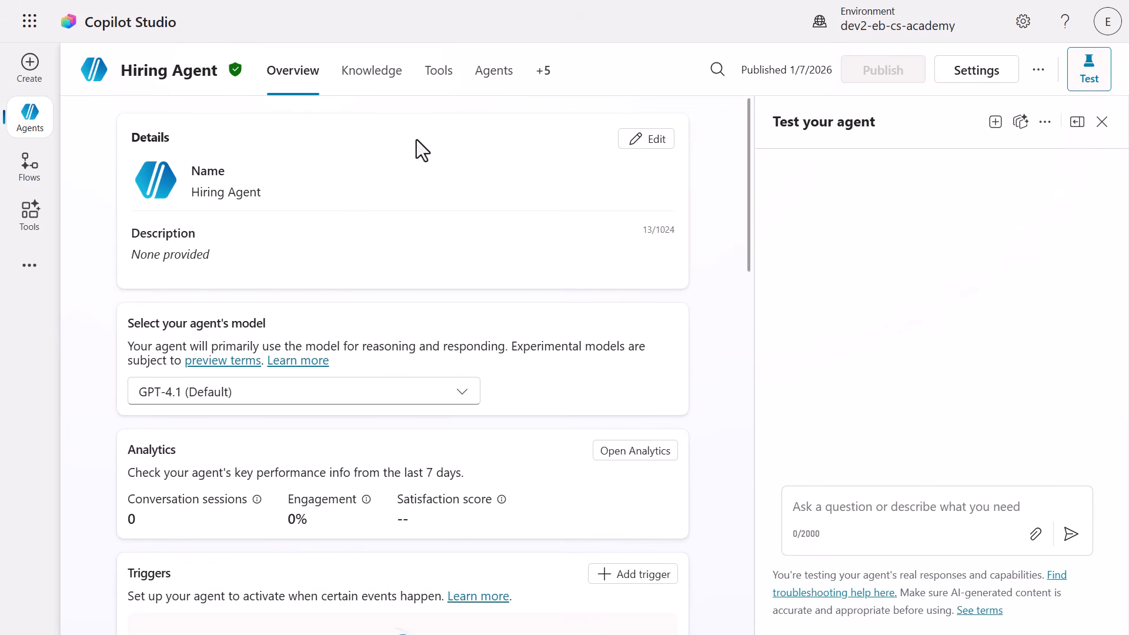
{"action": "left_click", "coordinate": [487, 84]}
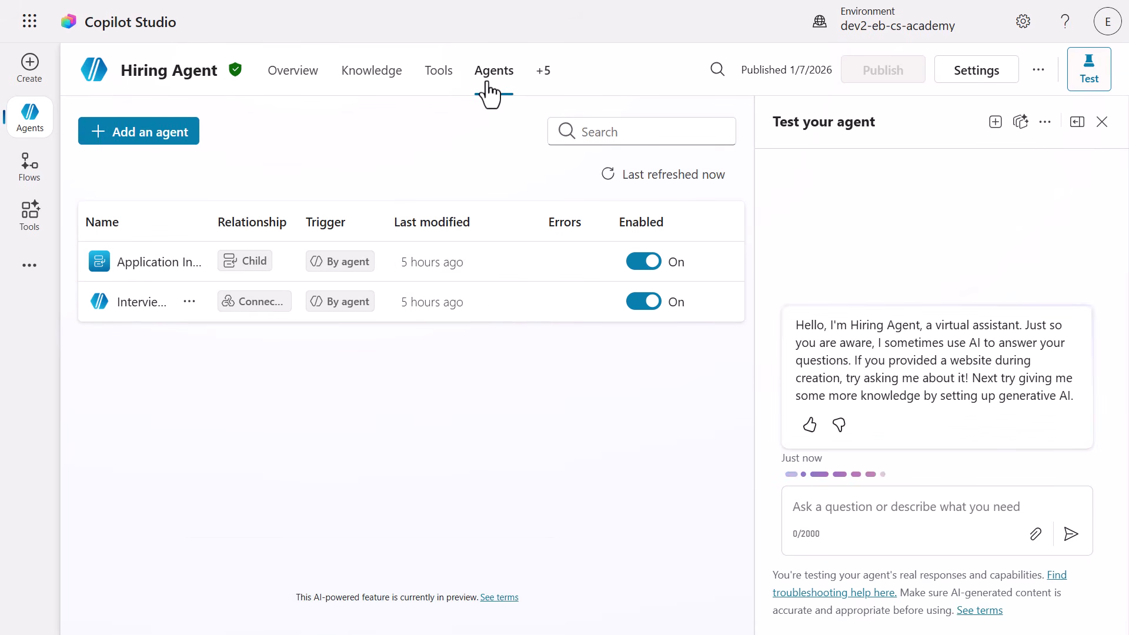
{"action": "left_click", "coordinate": [153, 263]}
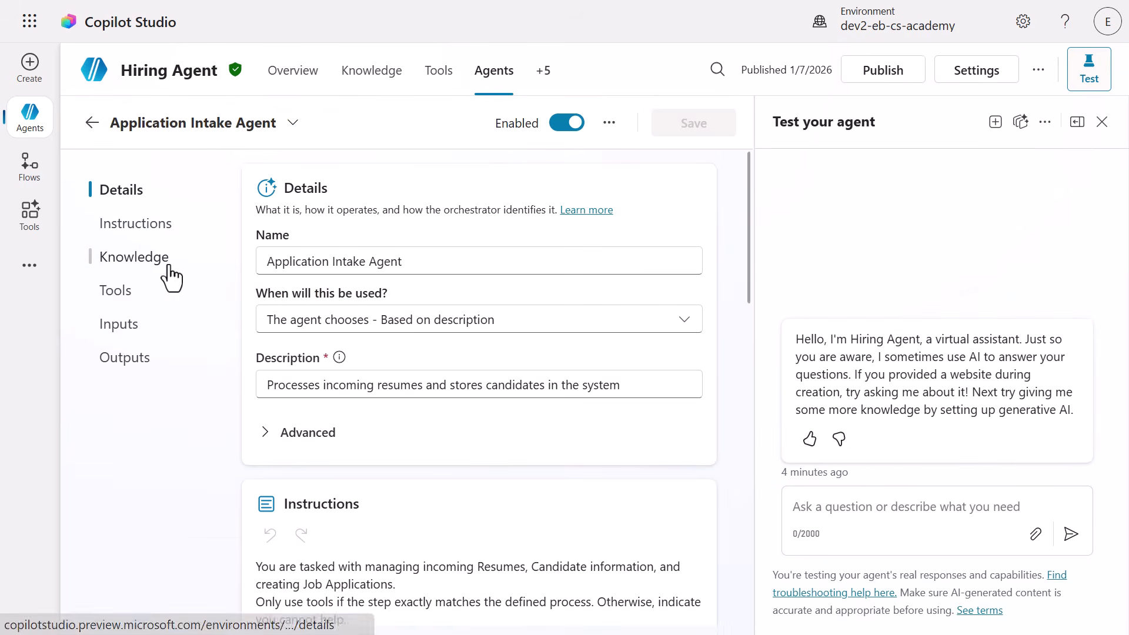
{"action": "left_click", "coordinate": [668, 390]}
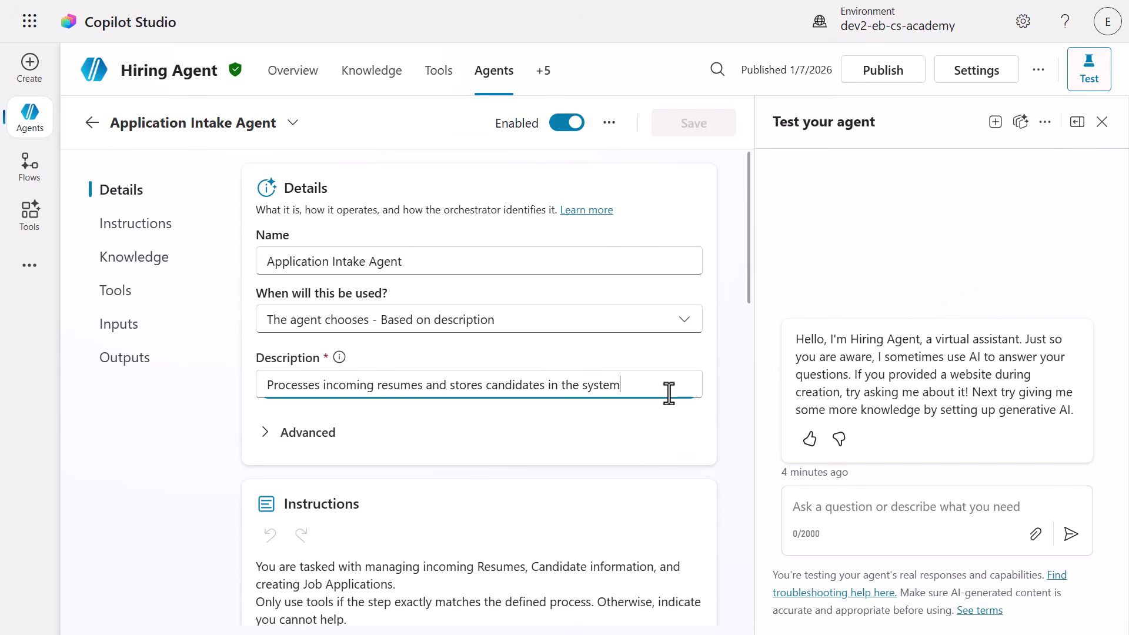
{"action": "type", "text": "and also notify the Teams Applicant channel"}
Add the Notify Teams Applicant channel flow as a tool of the Application Intake Agent and save the agent.
{"action": "left_click", "coordinate": [117, 297]}
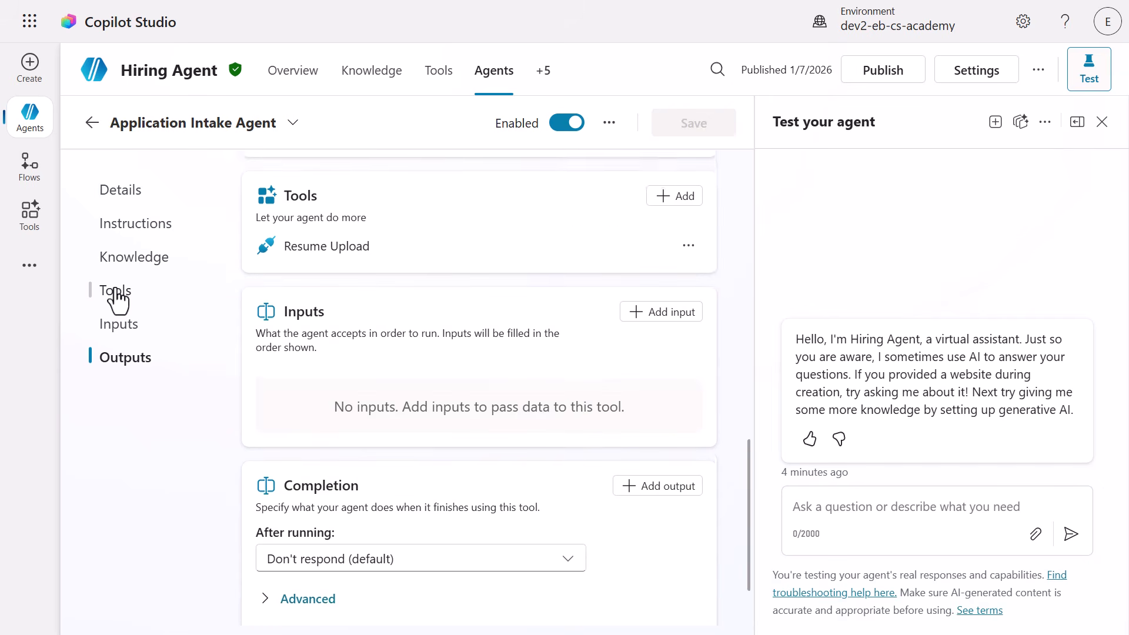
{"action": "left_click", "coordinate": [659, 175]}
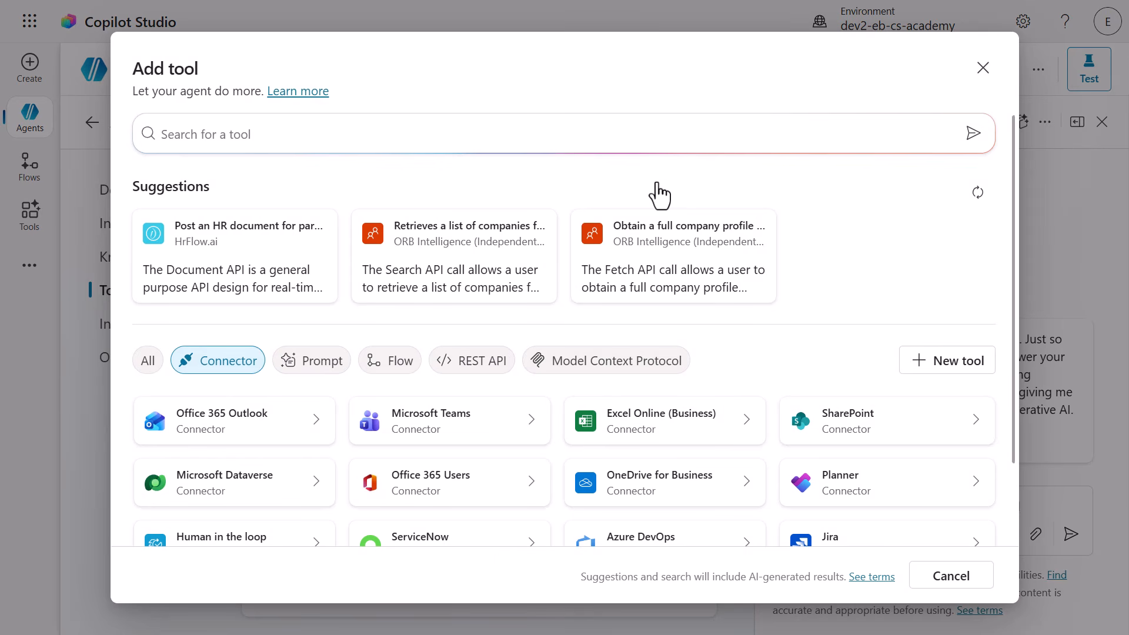
{"action": "left_click", "coordinate": [405, 368]}
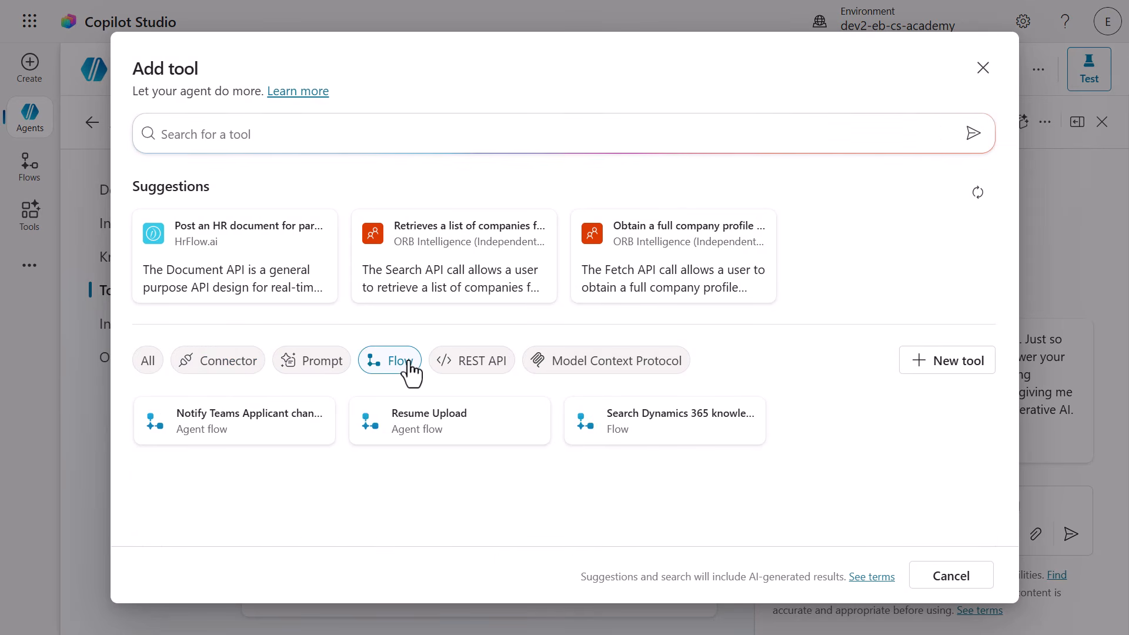
{"action": "left_click", "coordinate": [334, 431]}
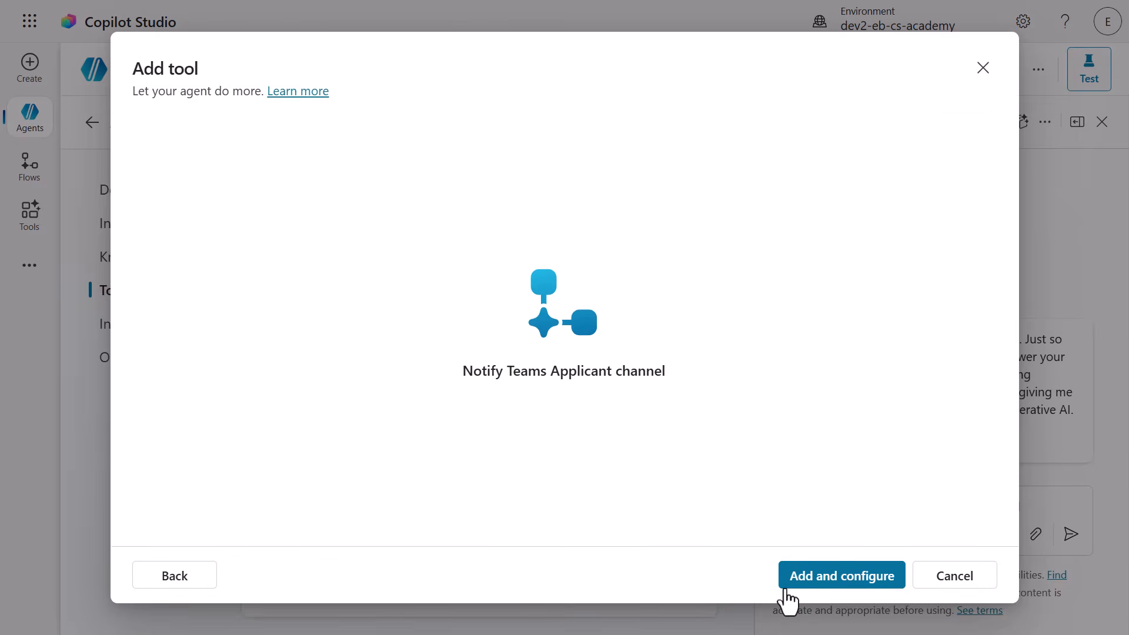
{"action": "left_click", "coordinate": [788, 598]}
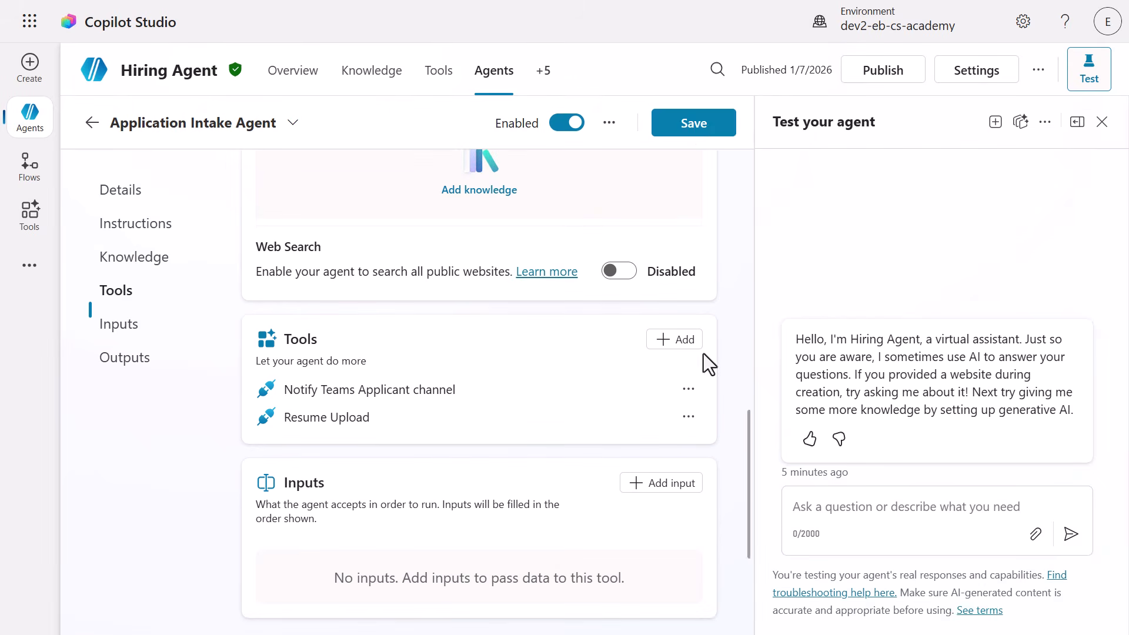
{"action": "left_click", "coordinate": [658, 134]}
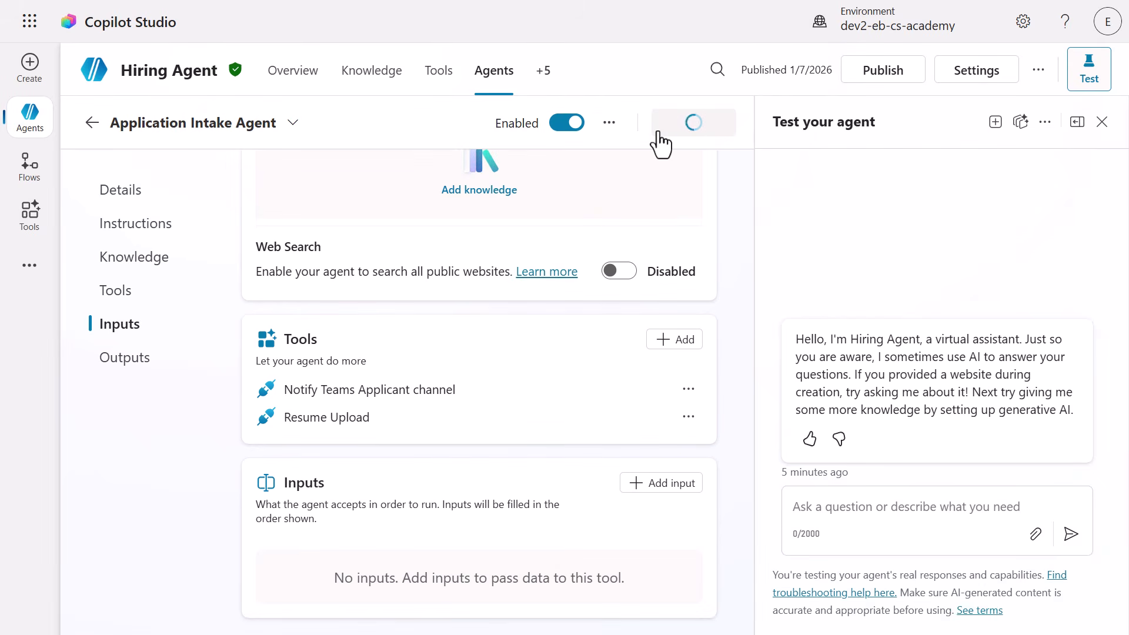
Review the inputs and completion settings of the Application Intake Agent's Notify Teams Applicant channel tool, and return to the agent.
{"action": "left_click", "coordinate": [121, 318]}
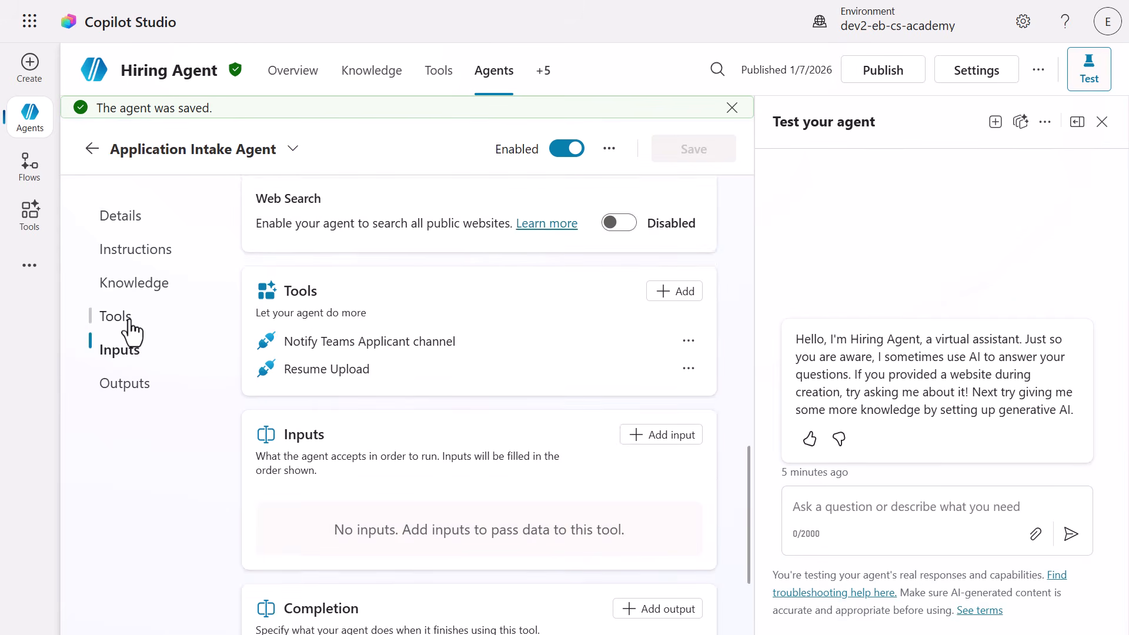
{"action": "left_click", "coordinate": [360, 253]}
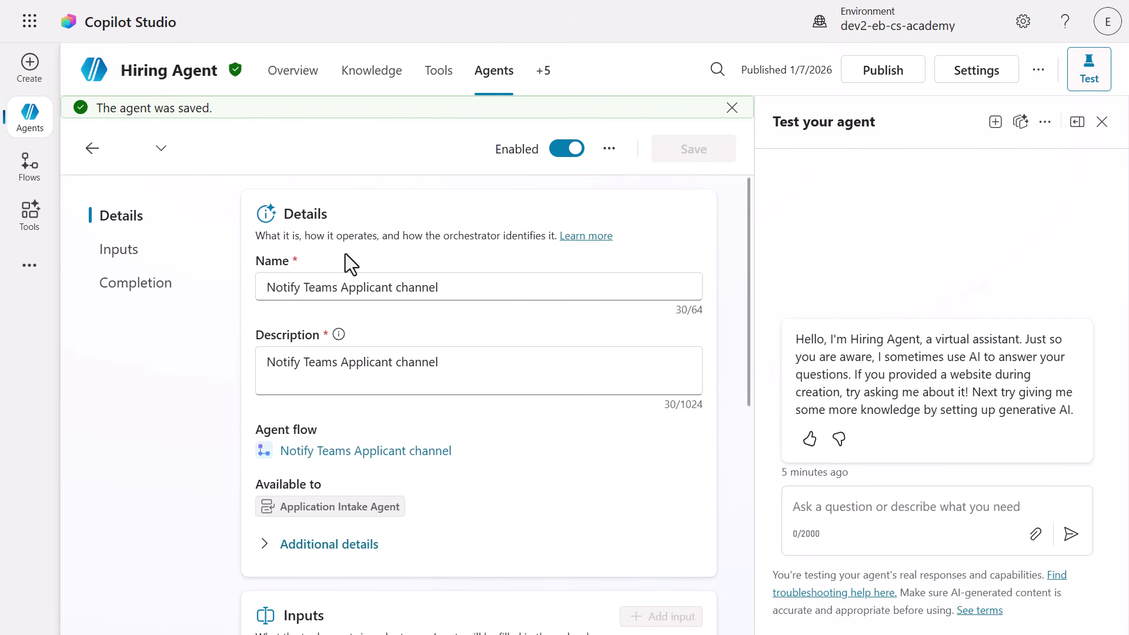
{"action": "left_click", "coordinate": [122, 254]}
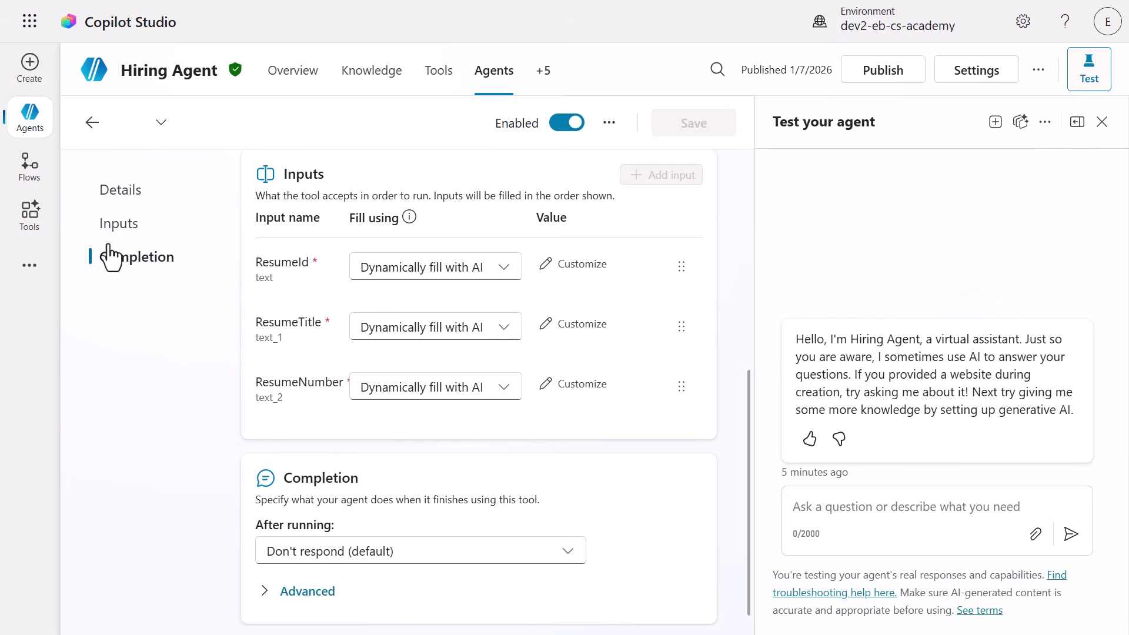
{"action": "left_click", "coordinate": [93, 125]}
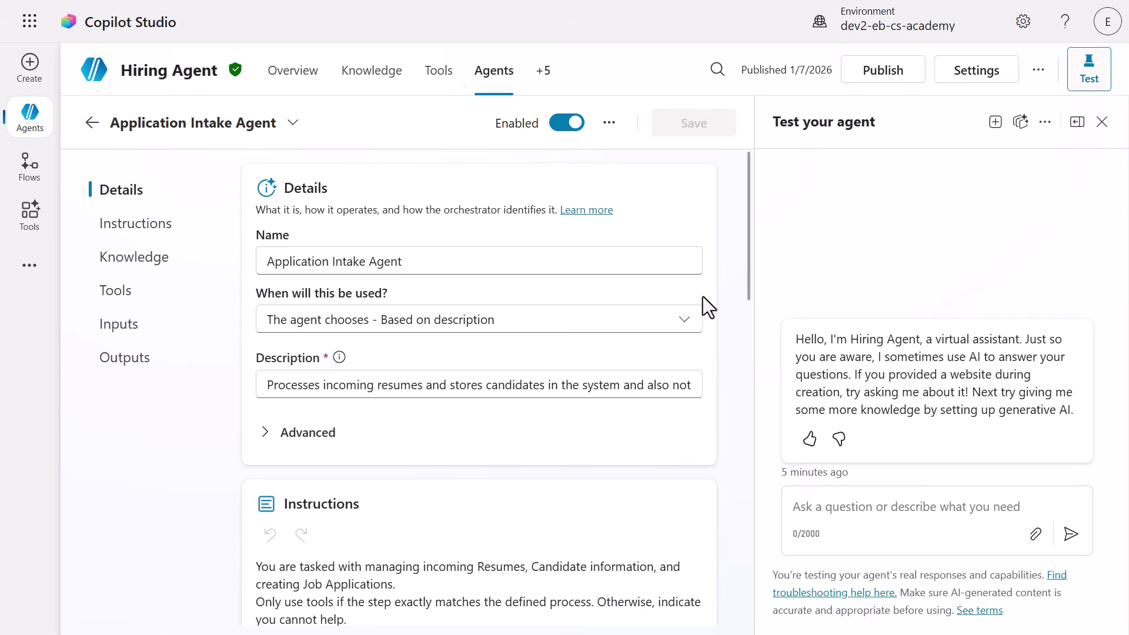
Append a Process for Resume Upload via Email to the instructions, replace [AGENT FLOW PLACEHOLDER] with the Notify Teams Applicant channel tool, and save the agent.
{"action": "left_click_drag", "start_coordinate": [750, 292], "coordinate": [749, 425]}
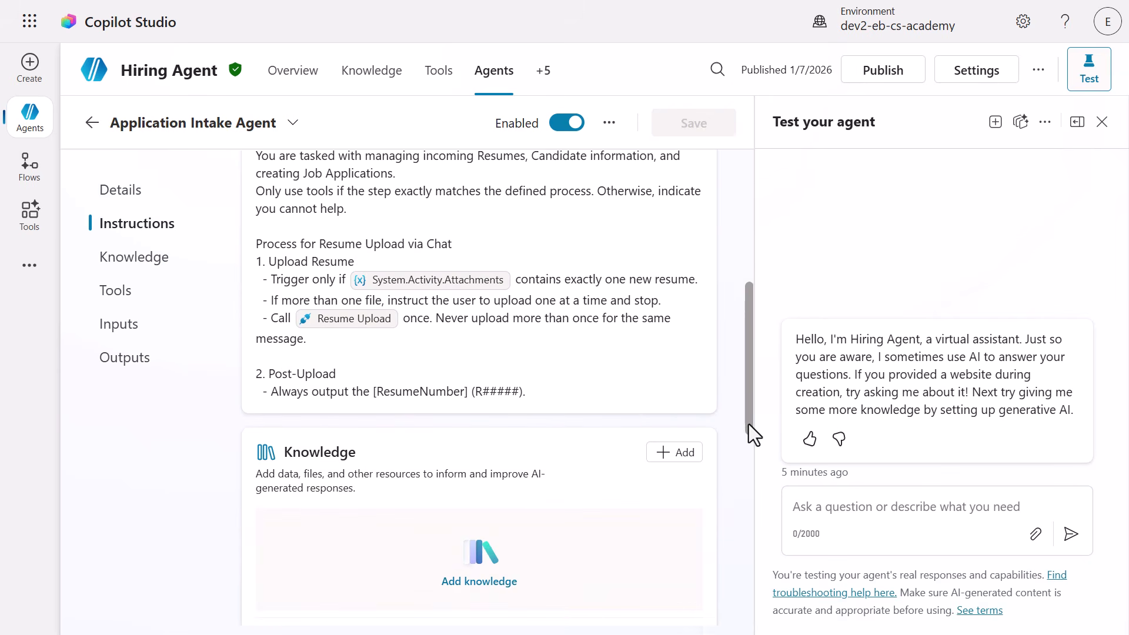
{"action": "left_click", "coordinate": [627, 397]}
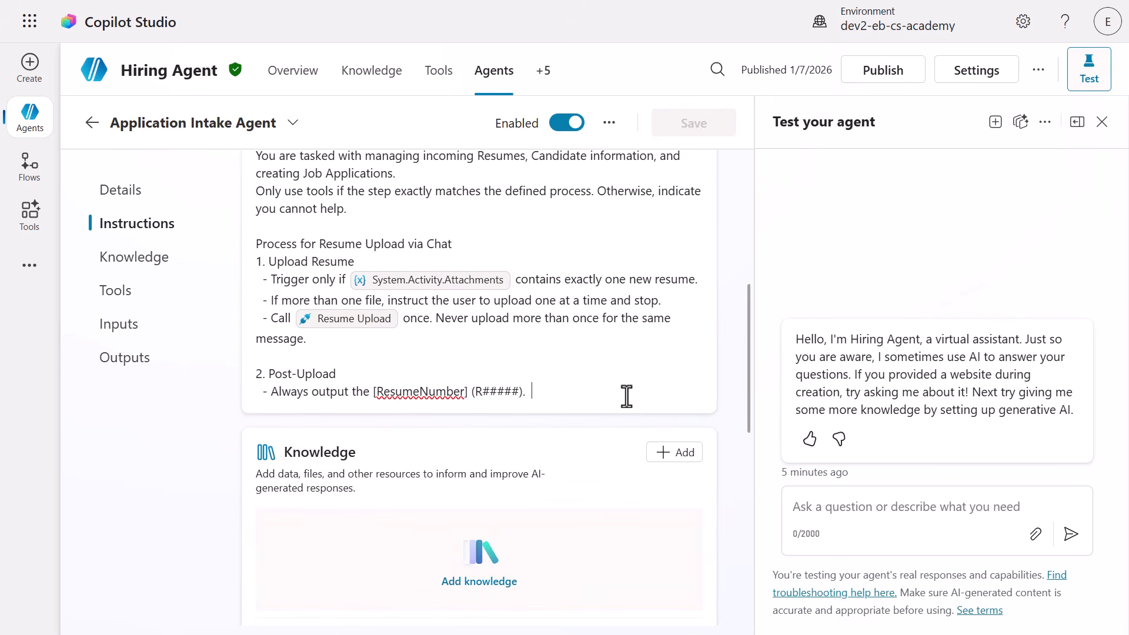
{"action": "key", "text": "Return"}
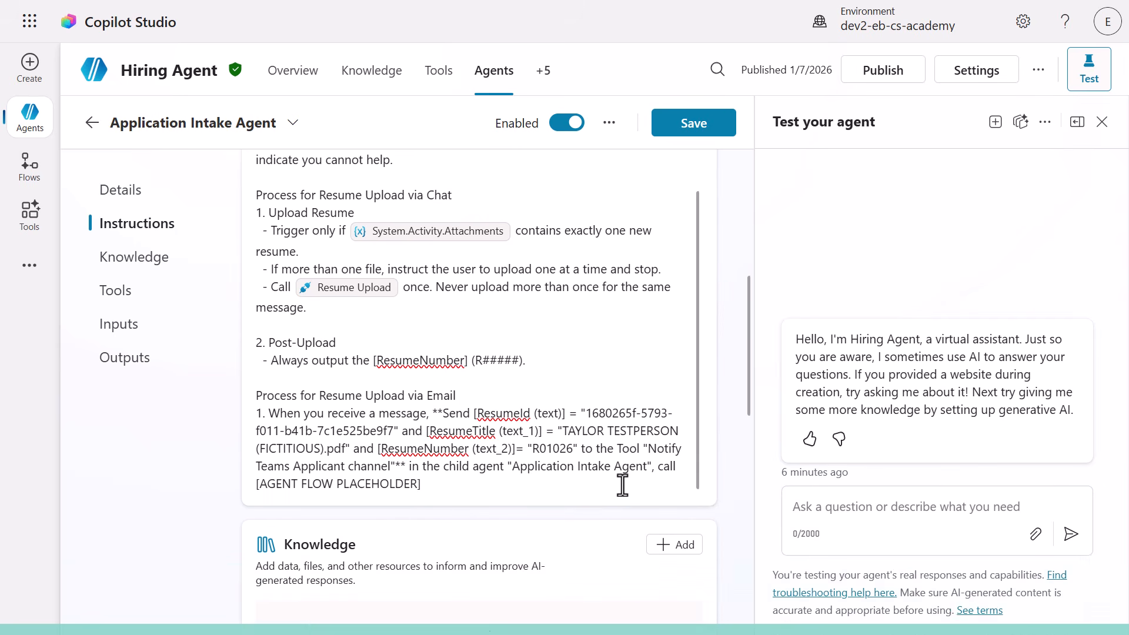
{"action": "left_click_drag", "start_coordinate": [441, 486], "coordinate": [253, 489]}
{"action": "type", "text": "/"}
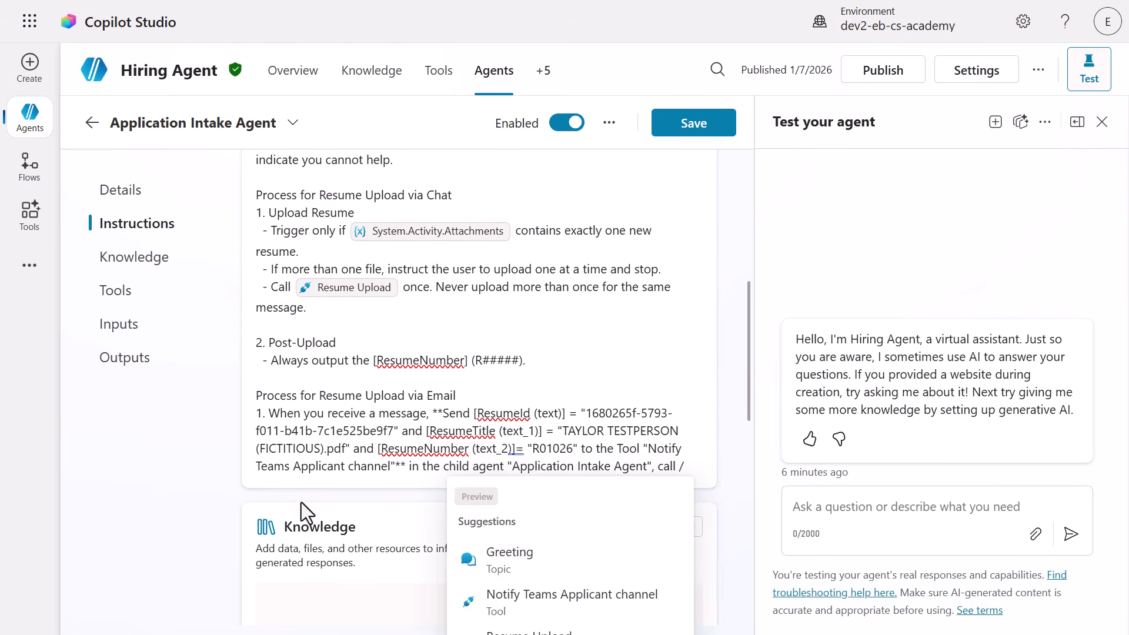
{"action": "left_click", "coordinate": [581, 585]}
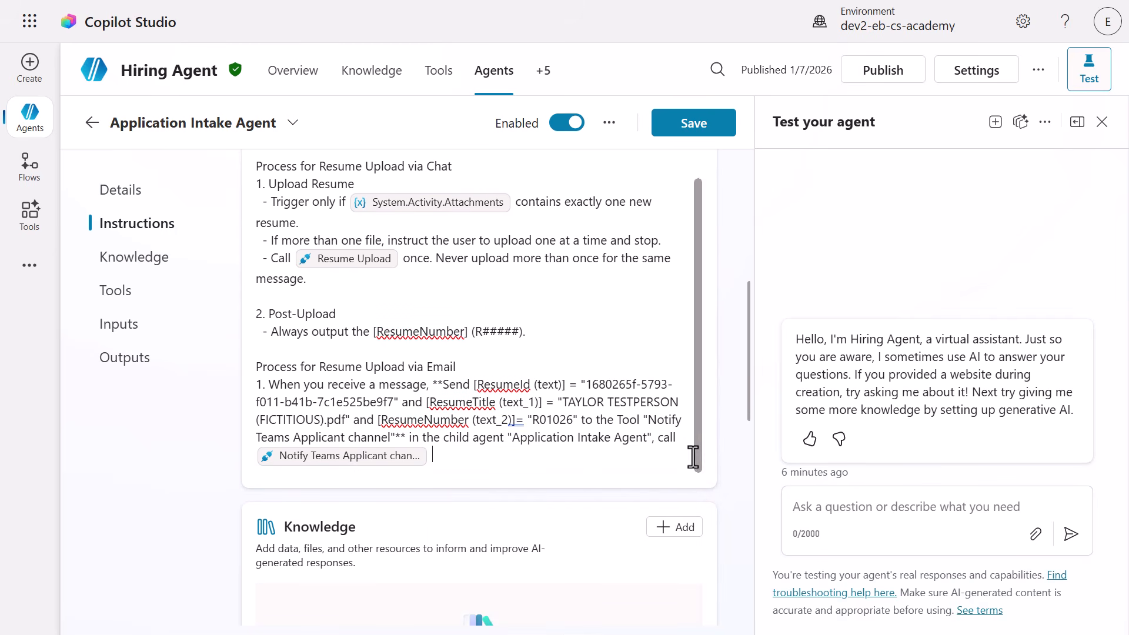
{"action": "left_click", "coordinate": [677, 130]}
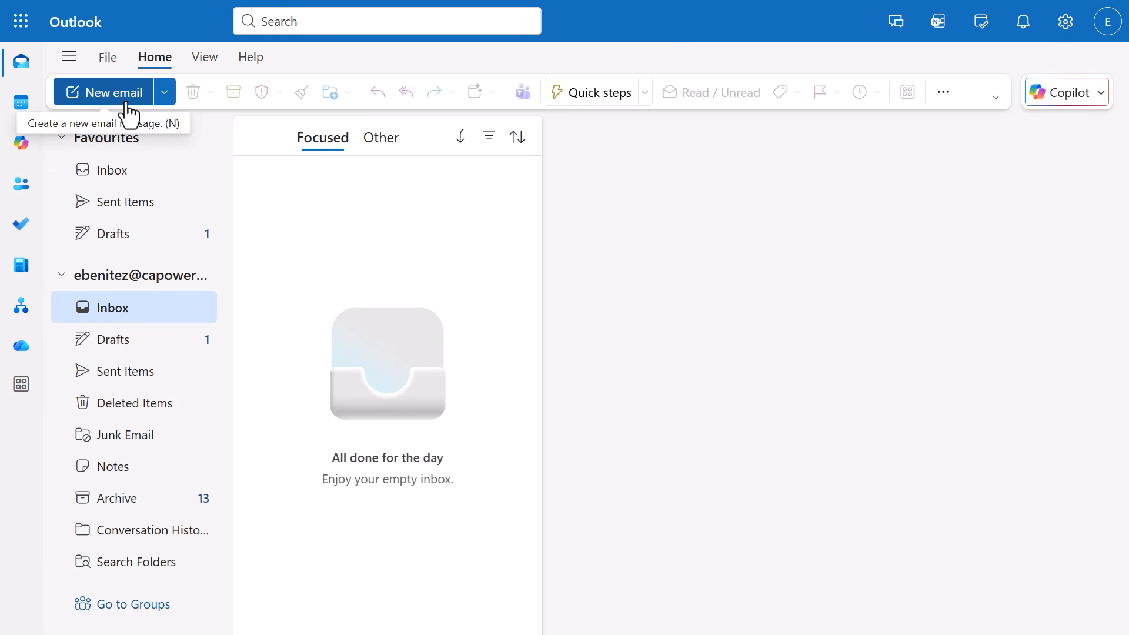
Switch to Outlook and compose an email to the hiring mailbox with subject "Application for Senior Power Platform Engineer Position" and the sample cover letter as body.
{"action": "left_click", "coordinate": [128, 113]}
{"action": "left_click", "coordinate": [768, 192]}
{"action": "left_click", "coordinate": [774, 253]}
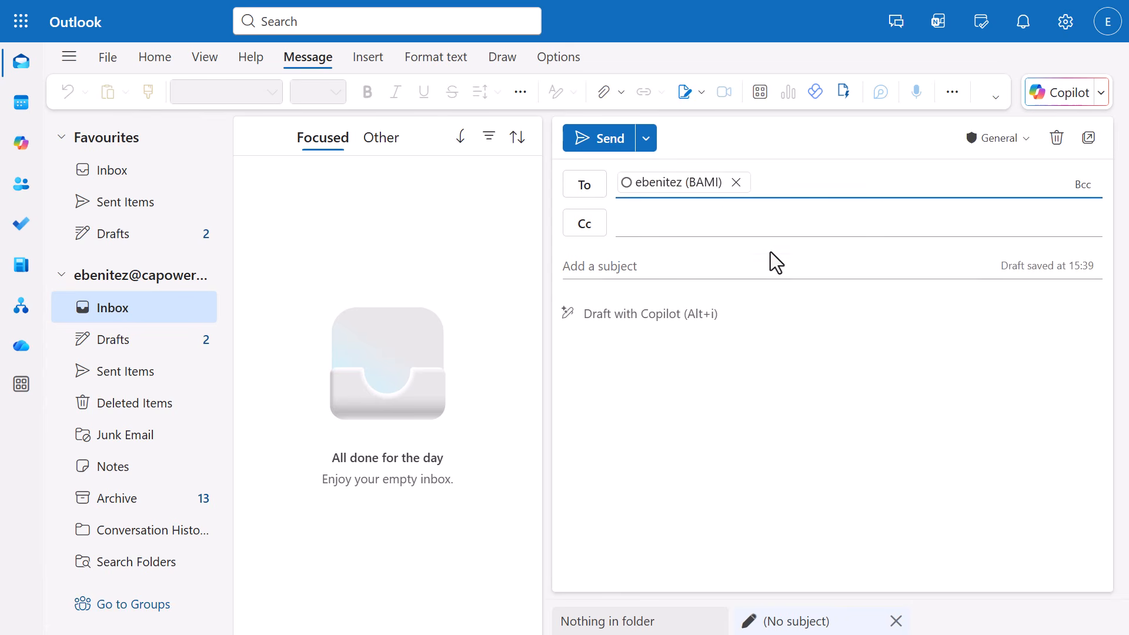
{"action": "left_click", "coordinate": [762, 265]}
{"action": "type", "text": "Application for Senior Power Platform Engineer Position"}
{"action": "left_click", "coordinate": [768, 321]}
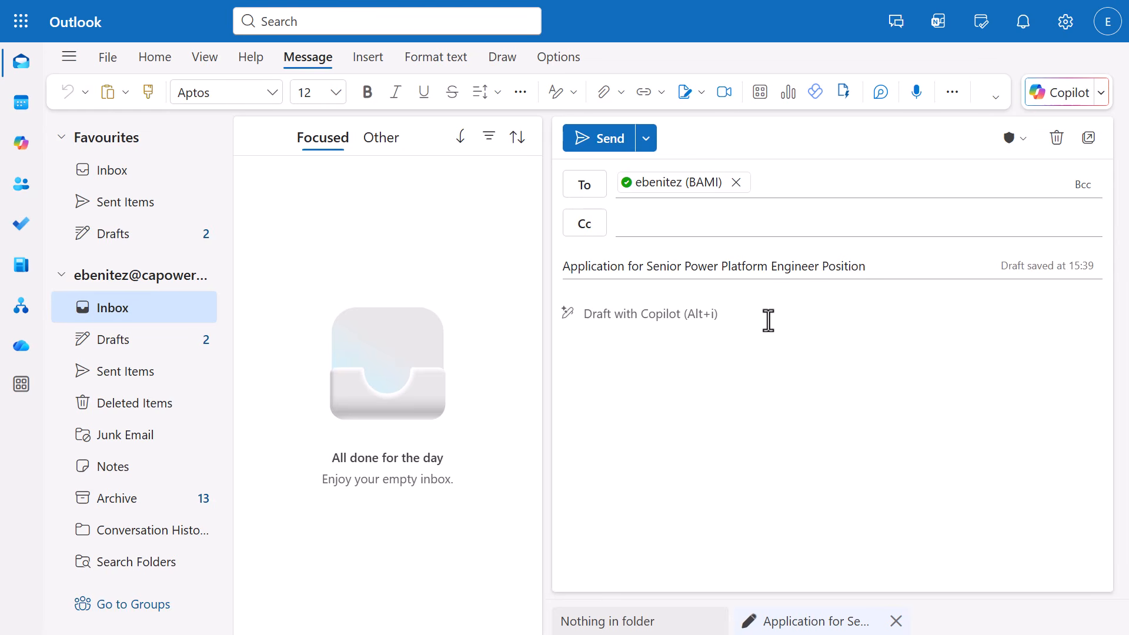
{"action": "key", "text": "ctrl+v"}
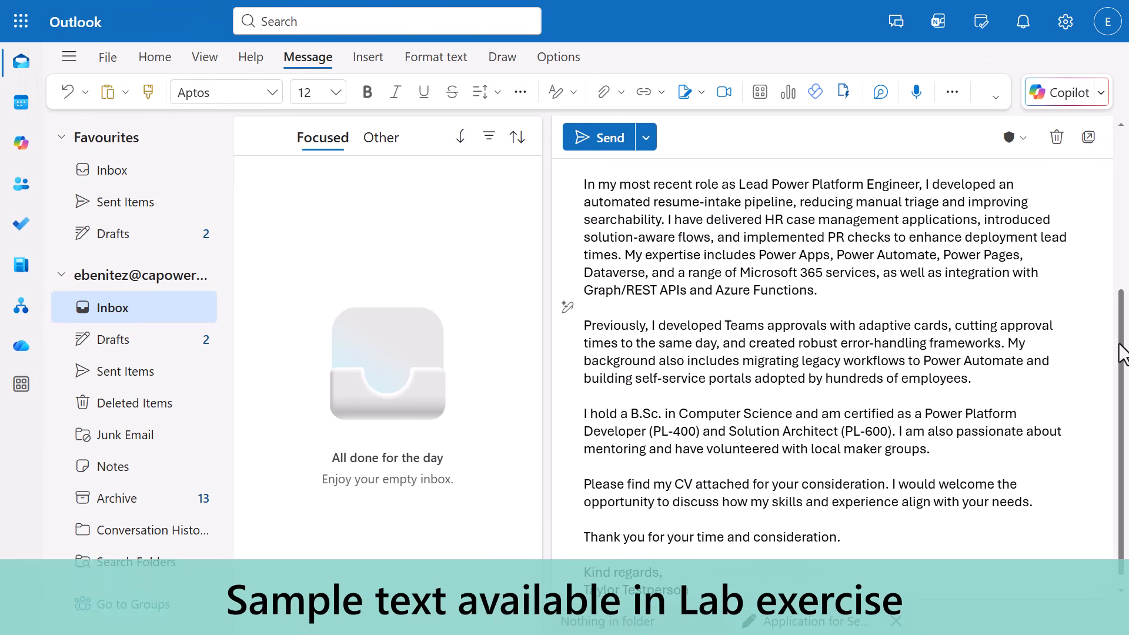
{"action": "left_click_drag", "start_coordinate": [1122, 353], "coordinate": [1119, 187]}
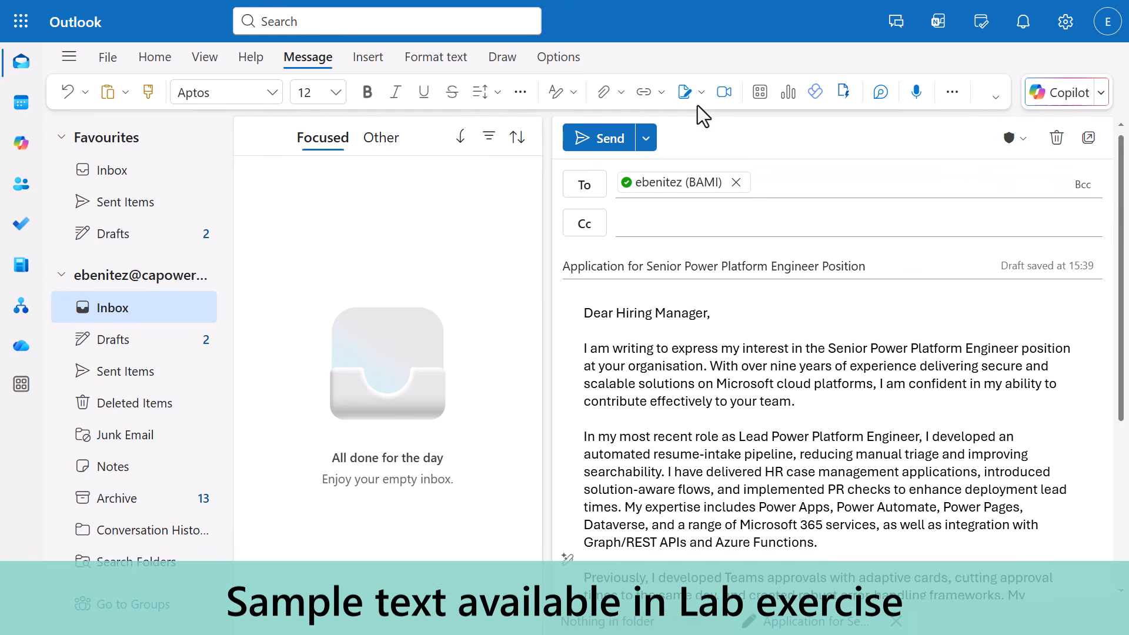
Attach the applicant's resume PDF from the computer to the application email and send it.
{"action": "left_click", "coordinate": [621, 94]}
{"action": "left_click", "coordinate": [563, 124]}
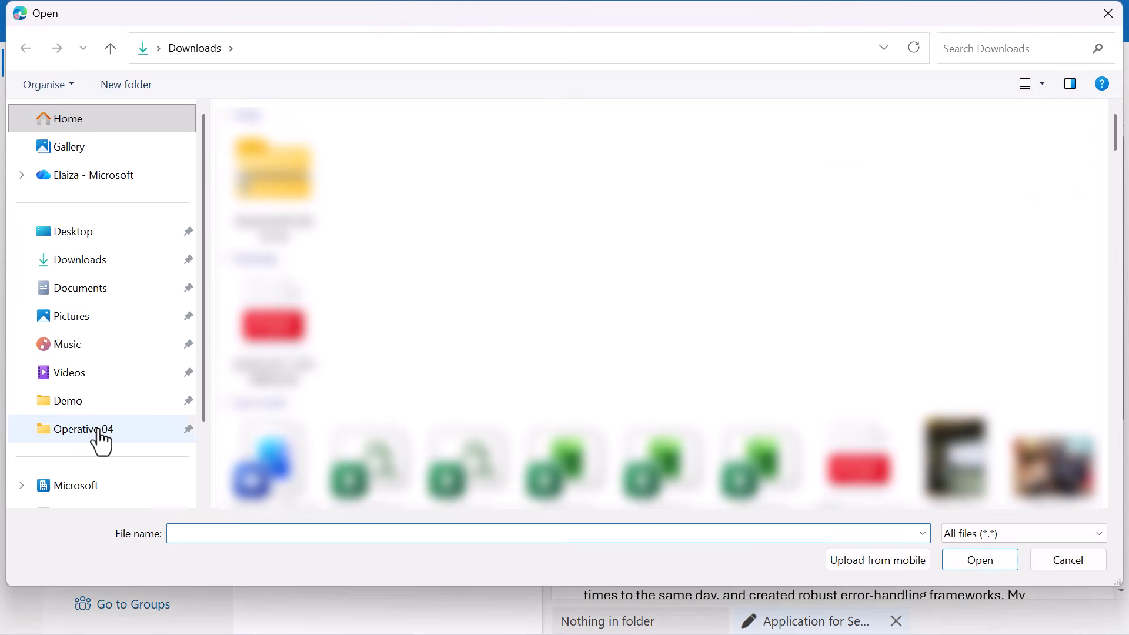
{"action": "left_click", "coordinate": [103, 429]}
{"action": "left_click", "coordinate": [349, 147]}
{"action": "double_click", "coordinate": [347, 149]}
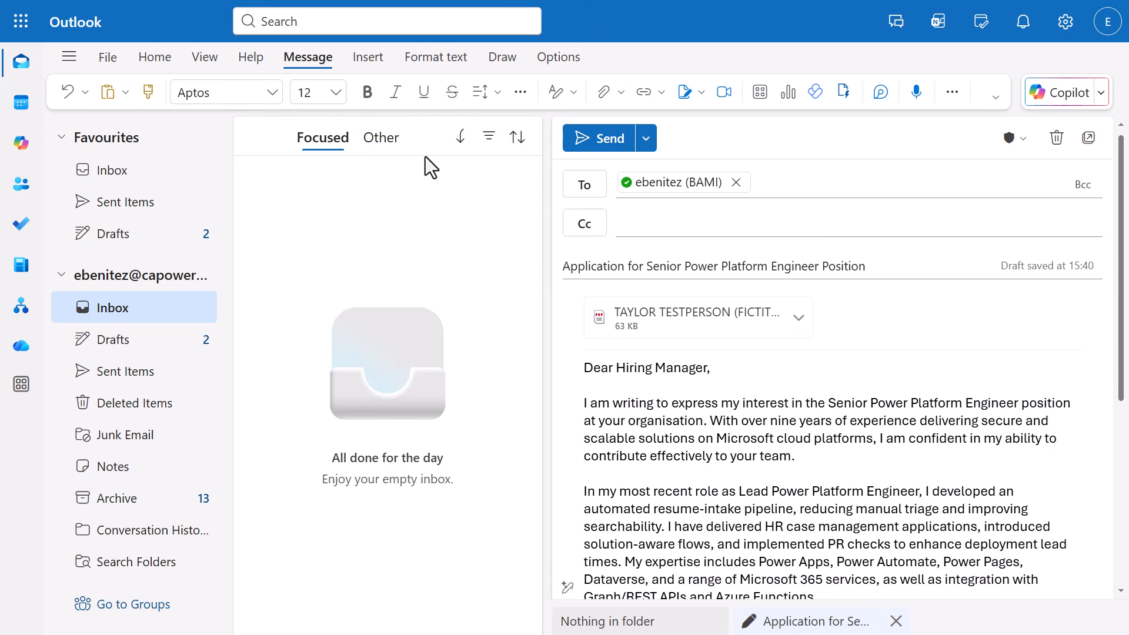
{"action": "left_click", "coordinate": [588, 154]}
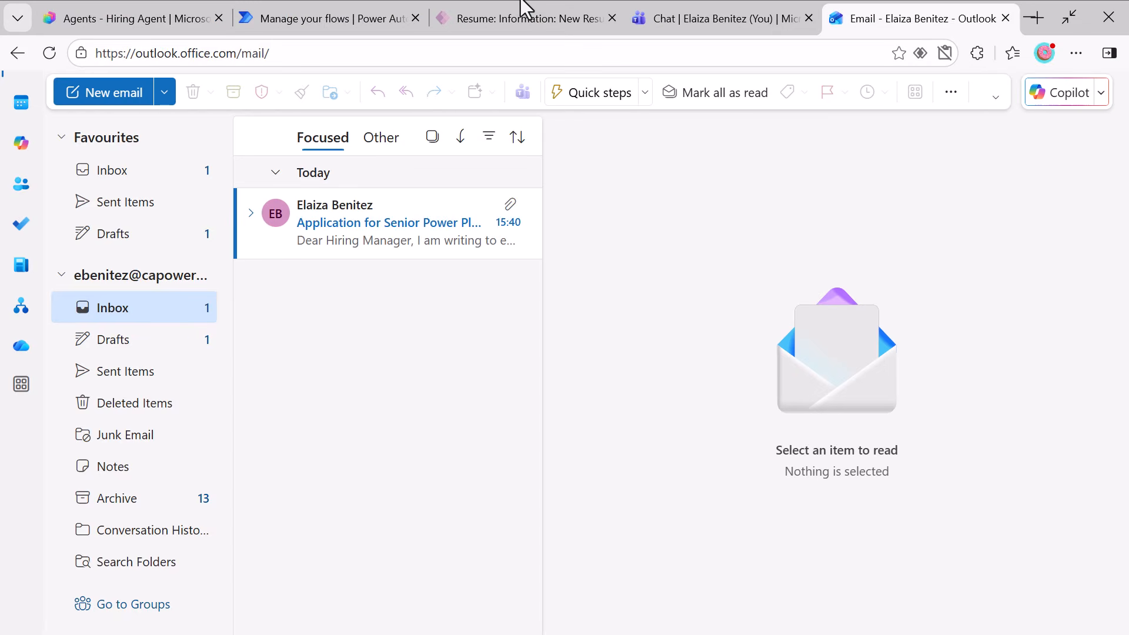
Refresh the run history of When a new email arrives from an applicant in Power Automate, and open the Hiring Agent's activity list in Copilot Studio.
{"action": "left_click", "coordinate": [354, 19]}
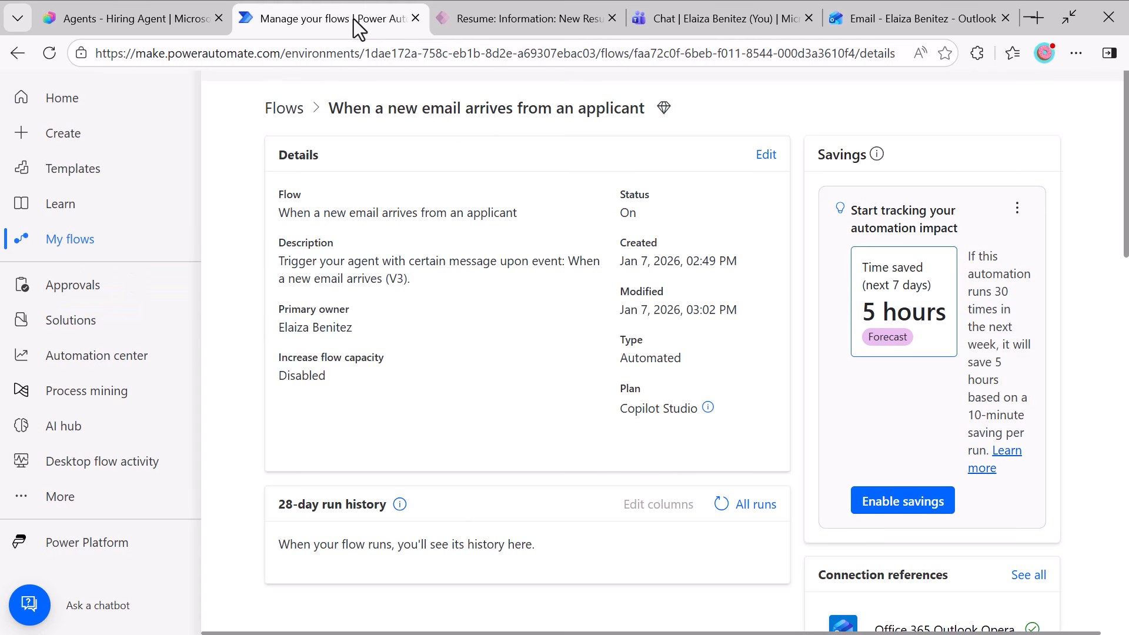
{"action": "left_click", "coordinate": [722, 506]}
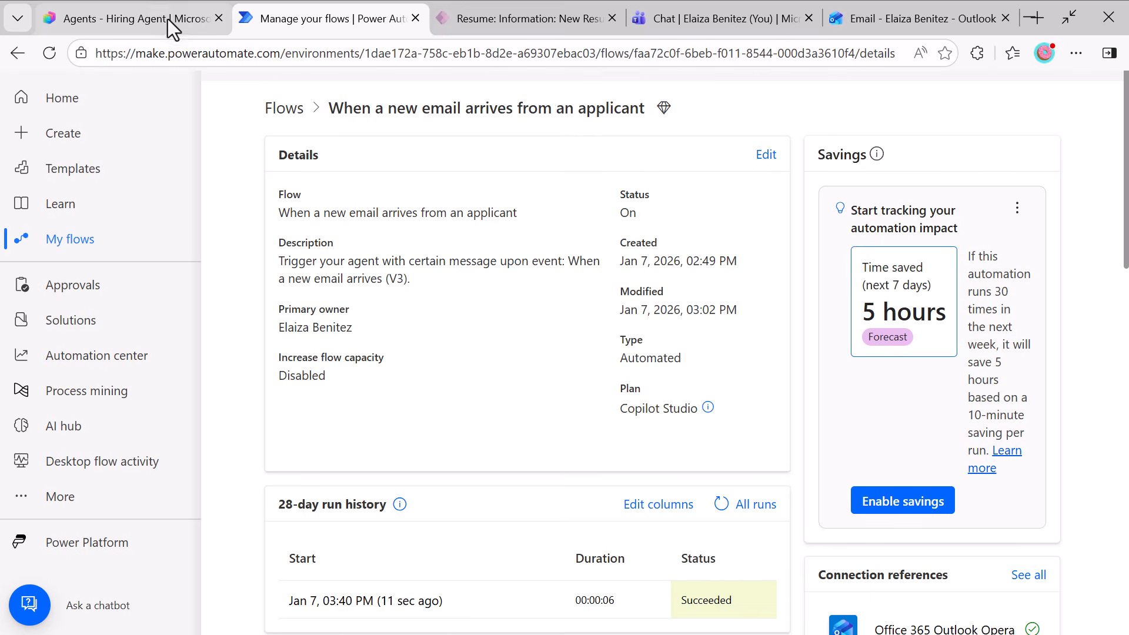
{"action": "left_click", "coordinate": [168, 19]}
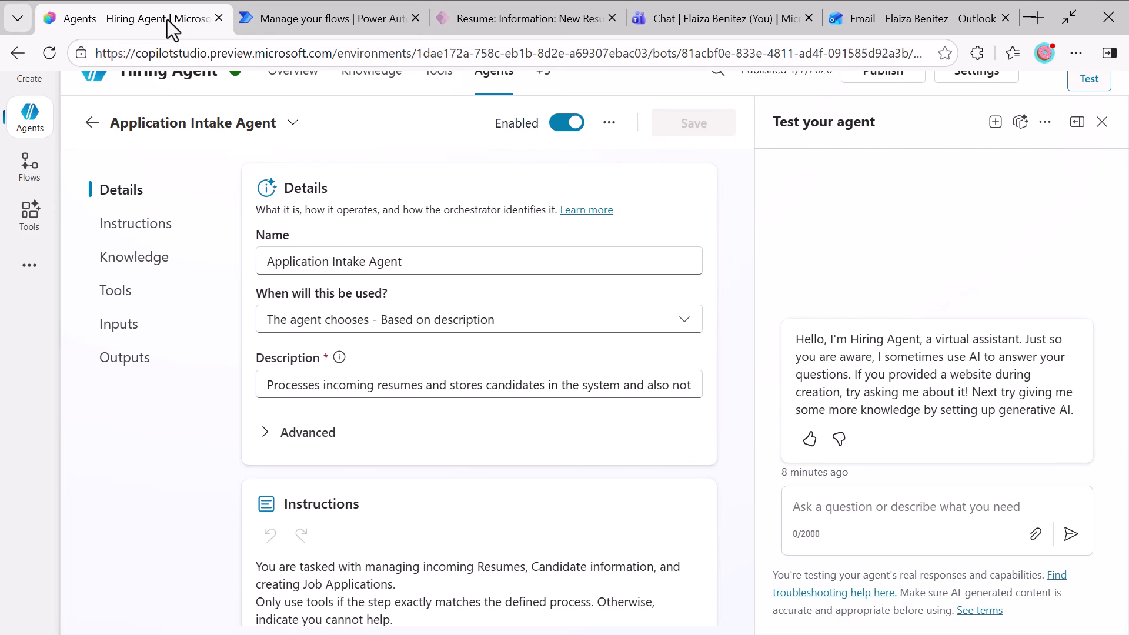
{"action": "left_click", "coordinate": [544, 82]}
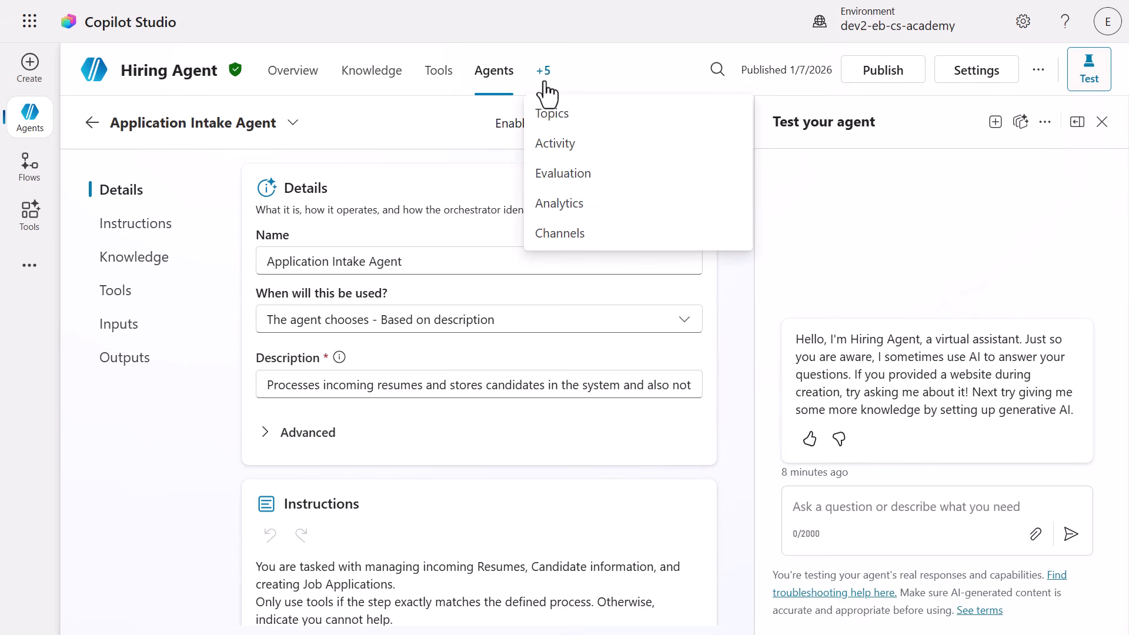
{"action": "left_click", "coordinate": [555, 147]}
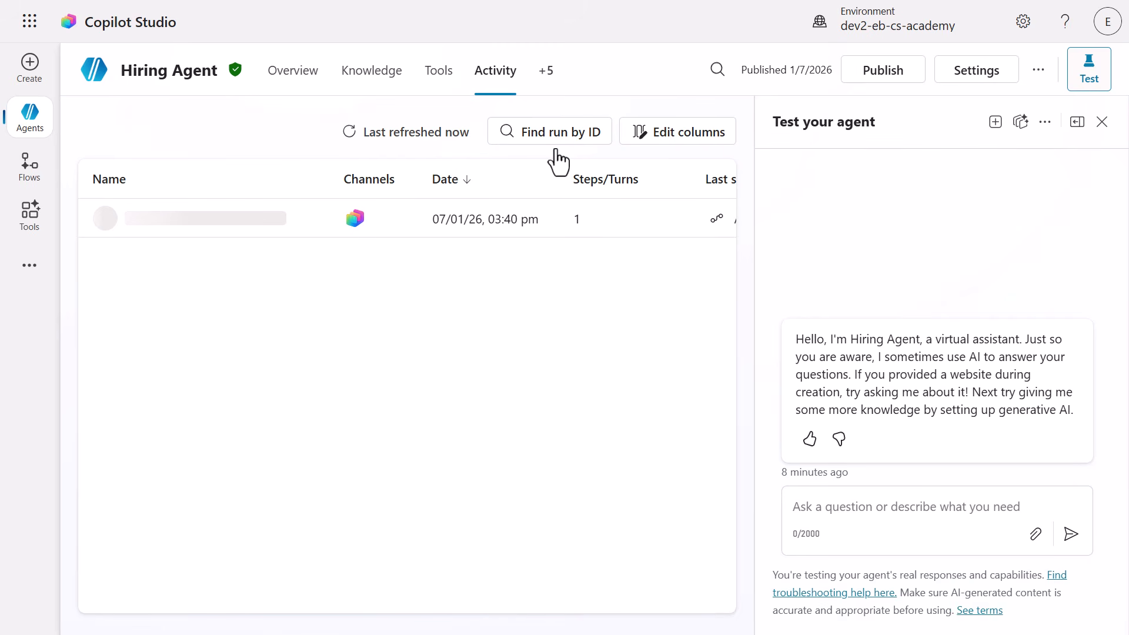
{"action": "left_click", "coordinate": [1103, 122]}
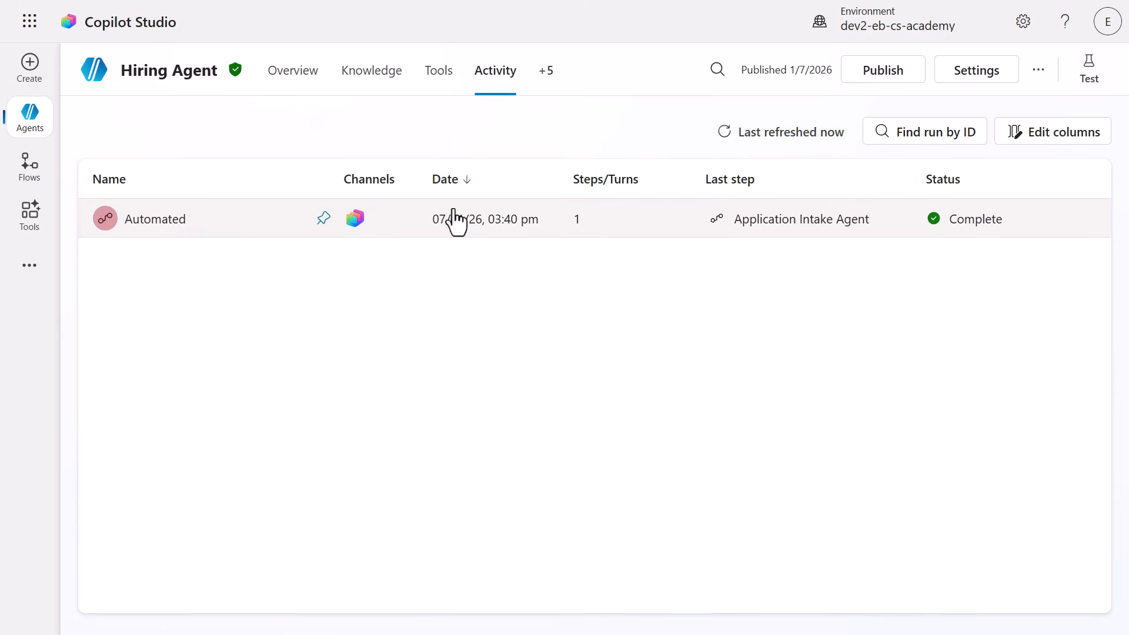
Open the Automated run and examine its trigger input and the Application Intake Agent's inputs and outputs.
{"action": "left_click", "coordinate": [170, 235]}
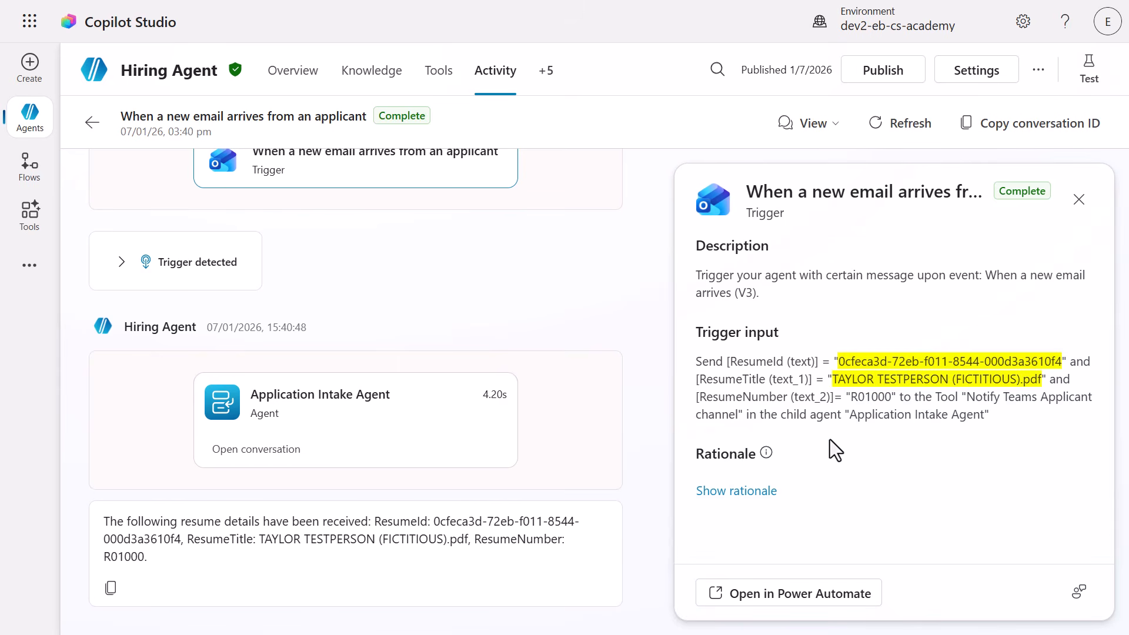
{"action": "left_click", "coordinate": [404, 421]}
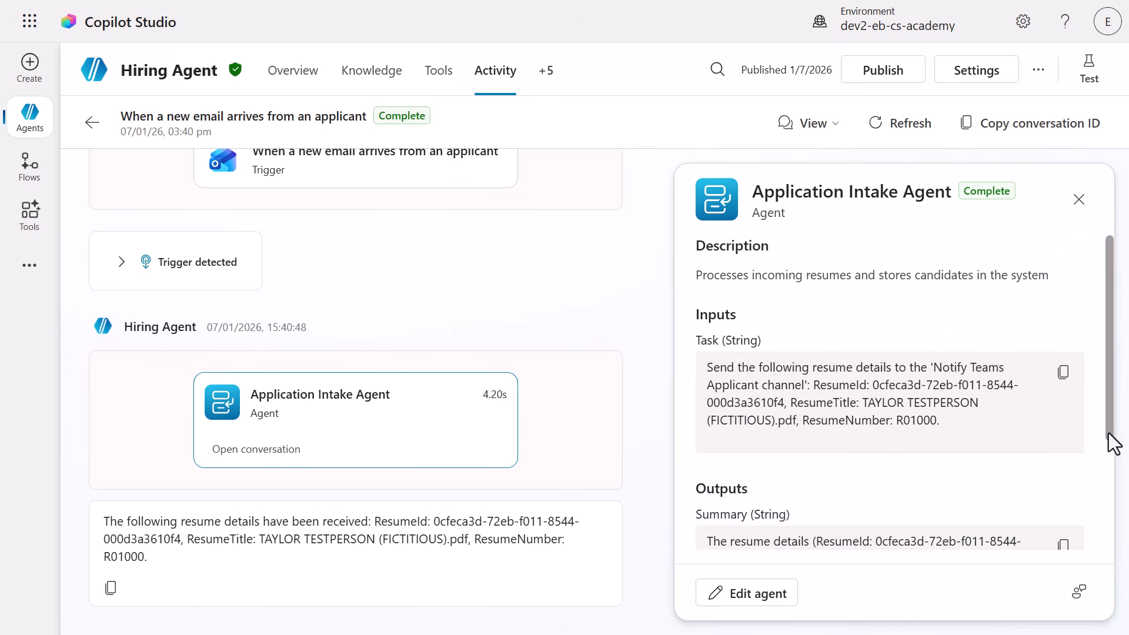
{"action": "left_click_drag", "start_coordinate": [1109, 435], "coordinate": [1110, 545]}
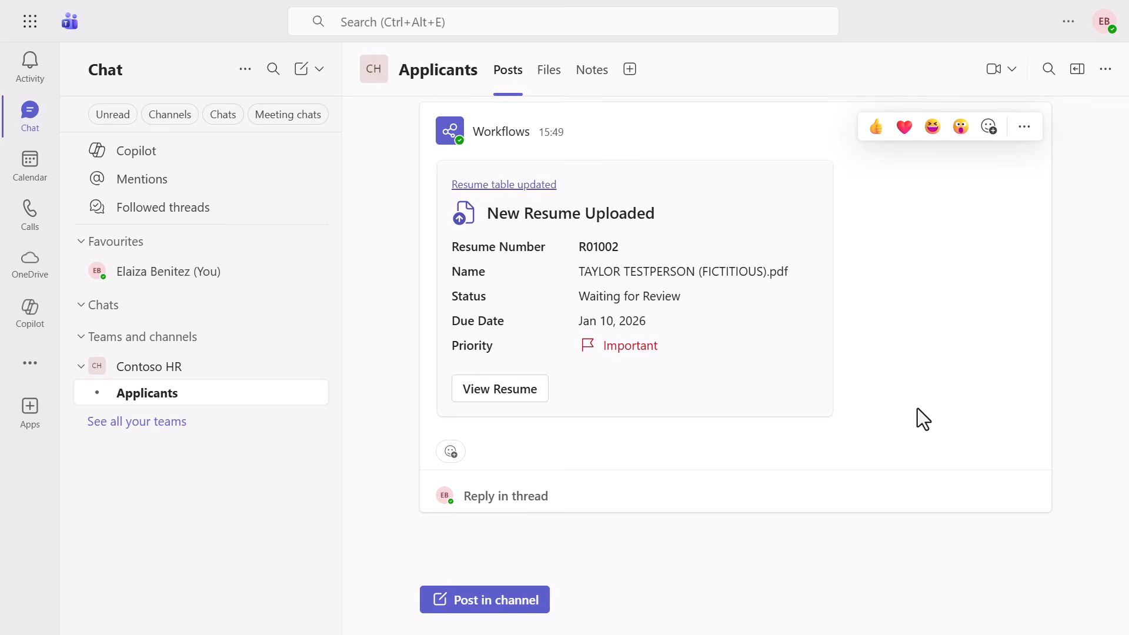
From the New Resume Uploaded post in the Teams Applicants channel, open the linked resume table in Hiring Hub and the individual resume.
{"action": "left_click", "coordinate": [493, 187]}
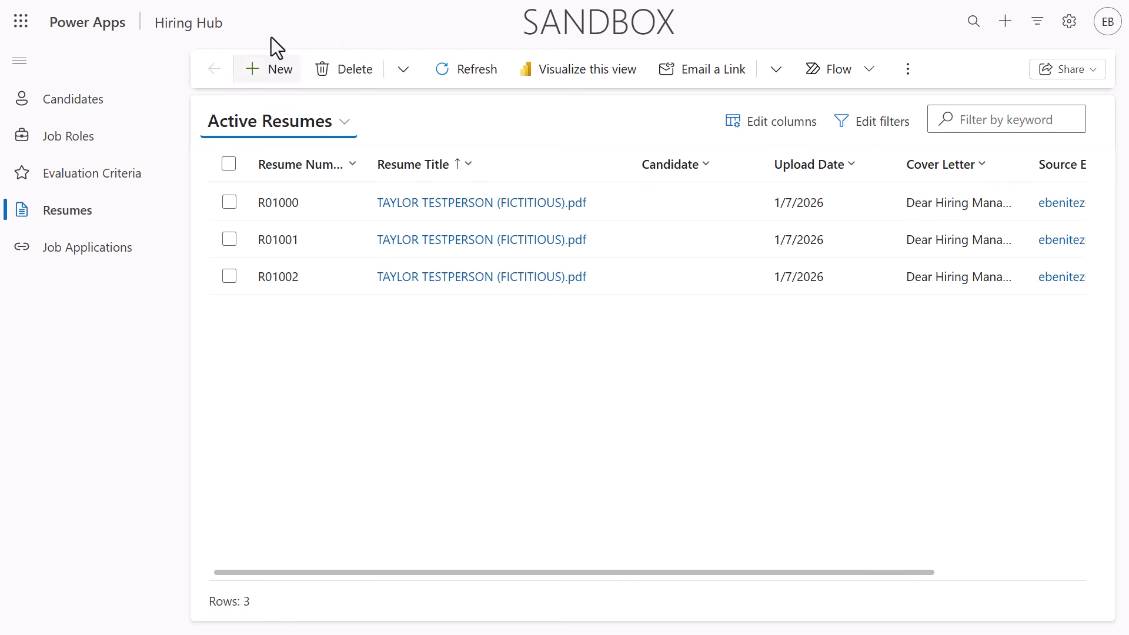
{"action": "mouse_move", "coordinate": [225, 1]}
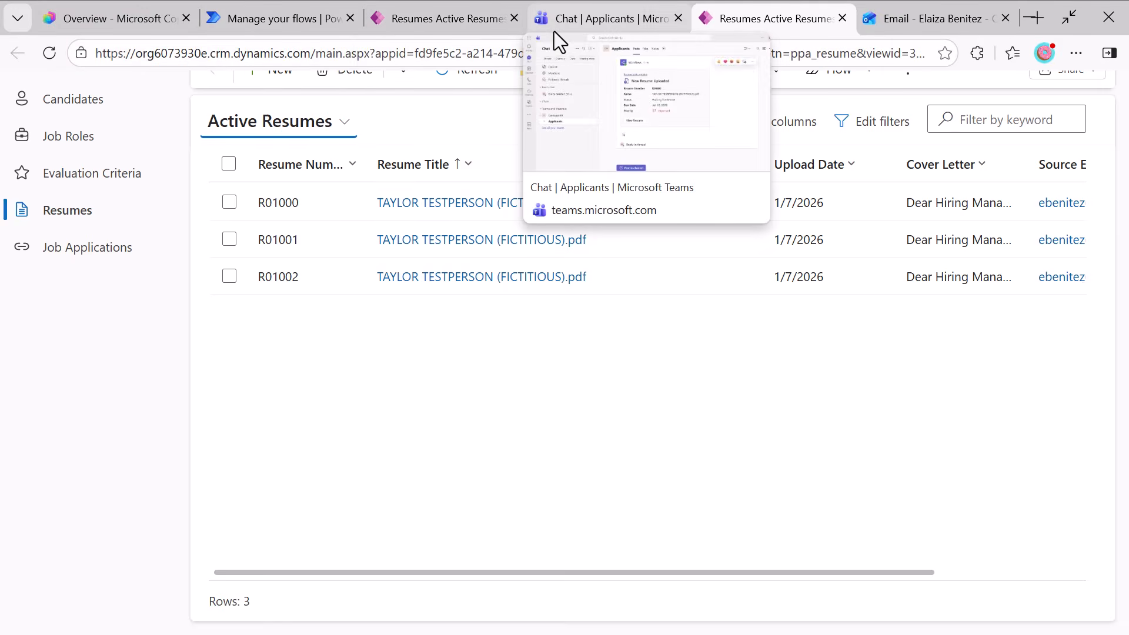
{"action": "left_click", "coordinate": [554, 31]}
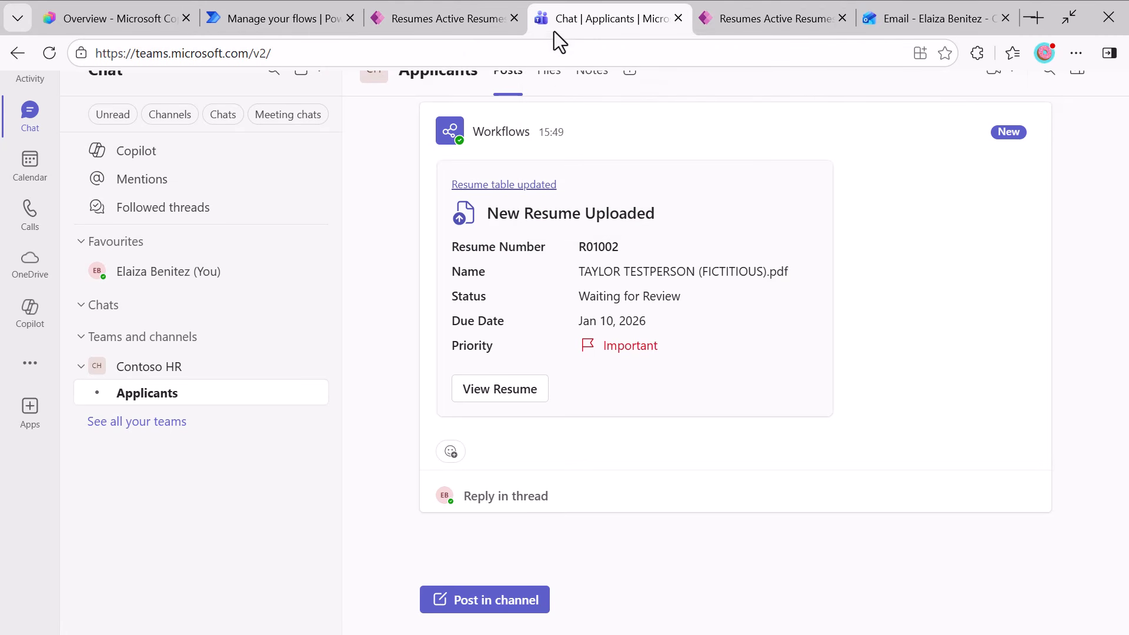
{"action": "left_click", "coordinate": [541, 398]}
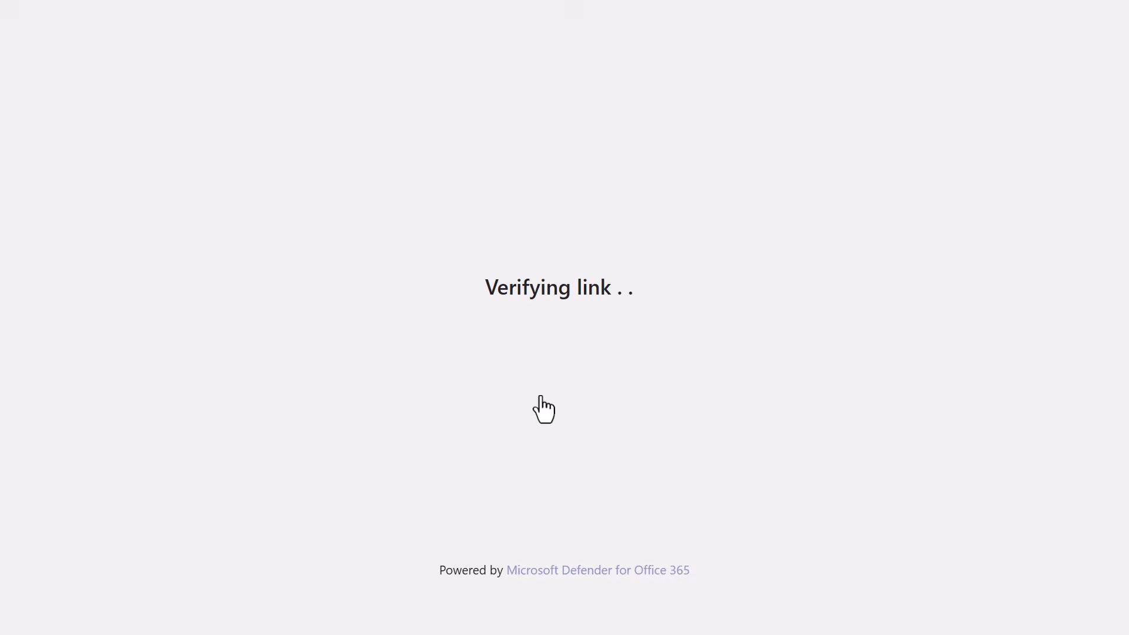